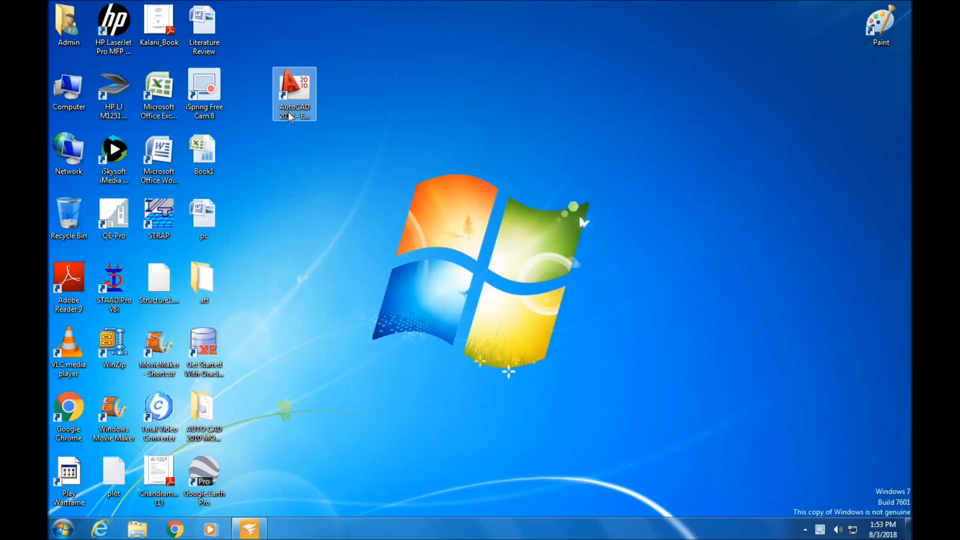
Launch AutoCAD 2010 and maximize its window
double_click(292, 113)
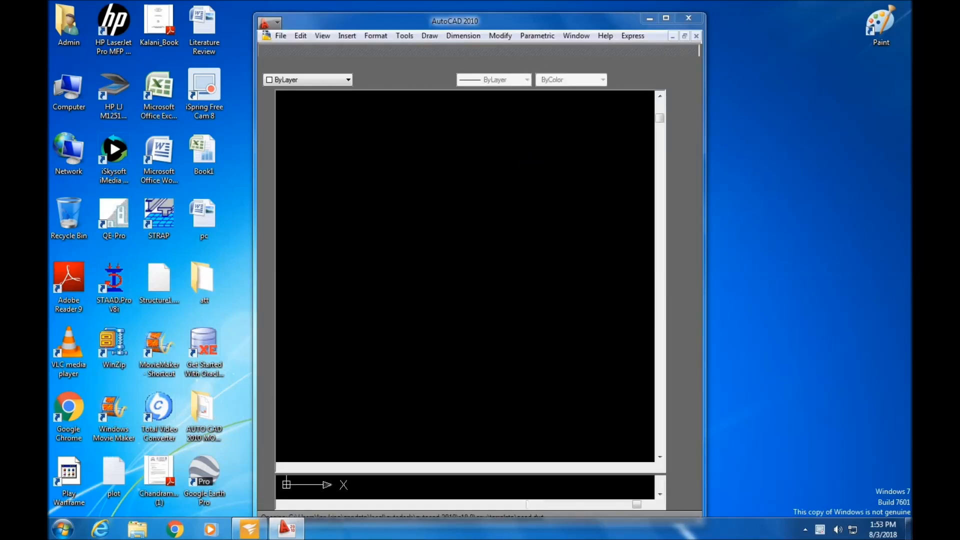
click(666, 18)
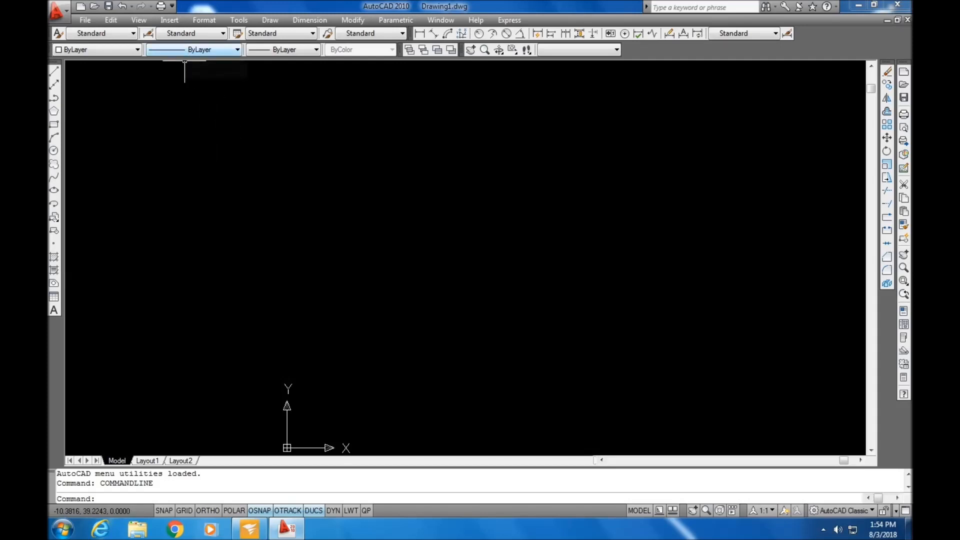
Set the drawing units to Architectural length with 0'-0 1/2" precision and Feet as the insertion scale, accepting the selected values
click(214, 22)
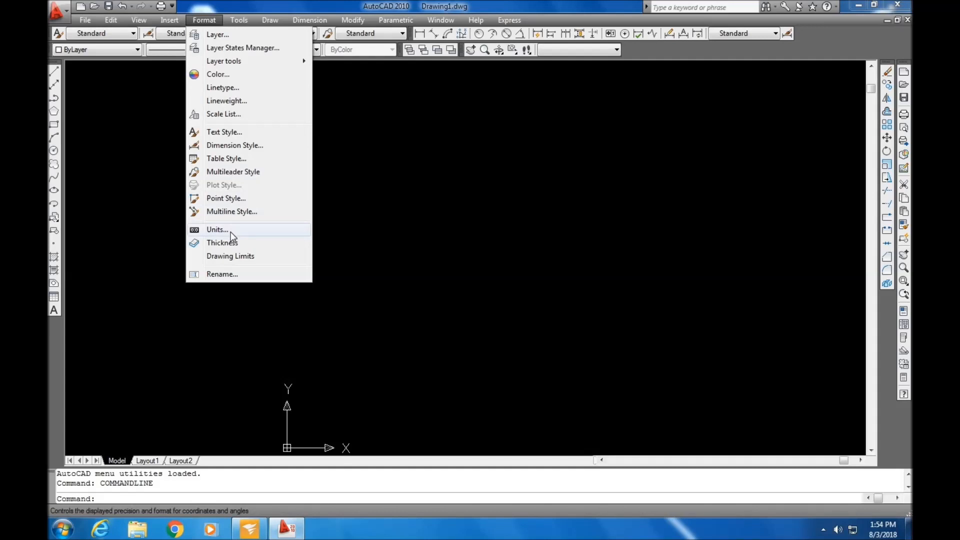
click(217, 229)
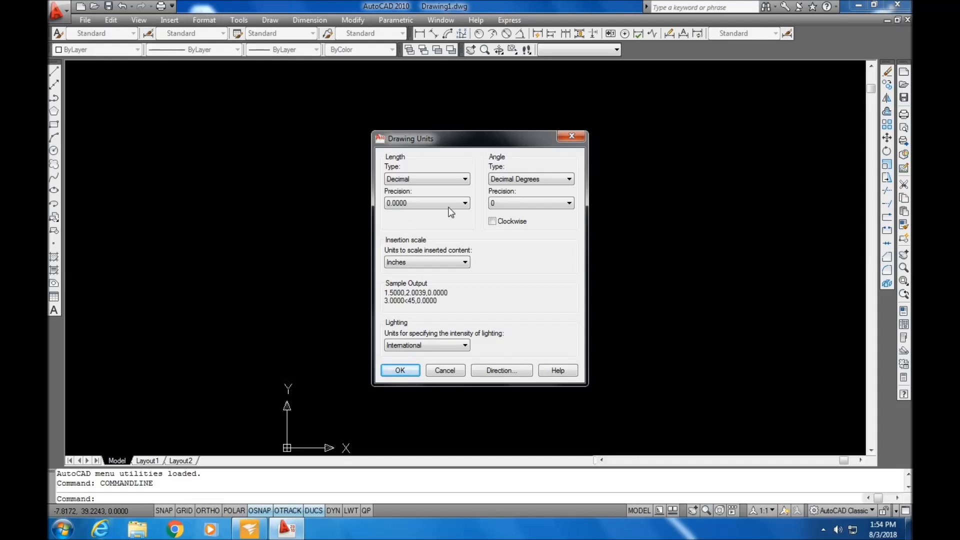
click(464, 179)
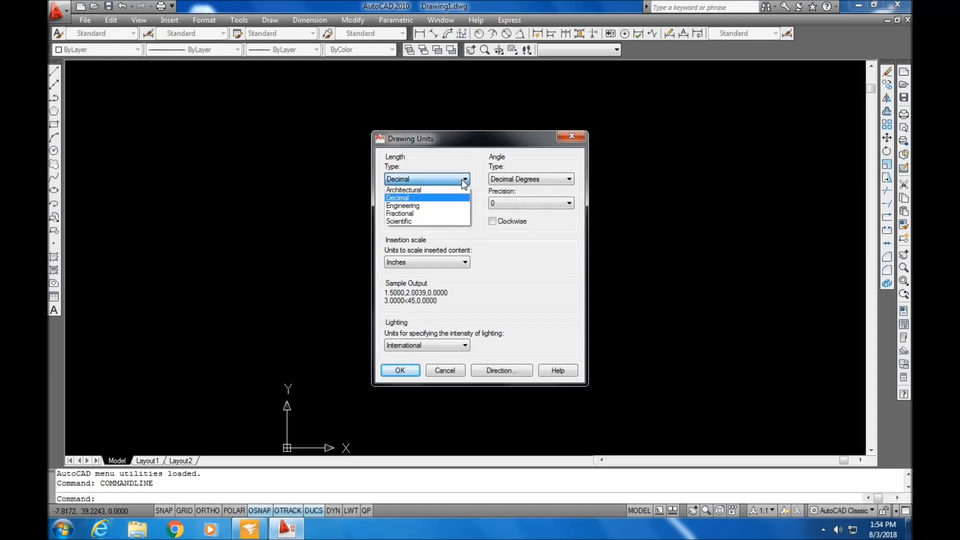
click(457, 190)
click(455, 204)
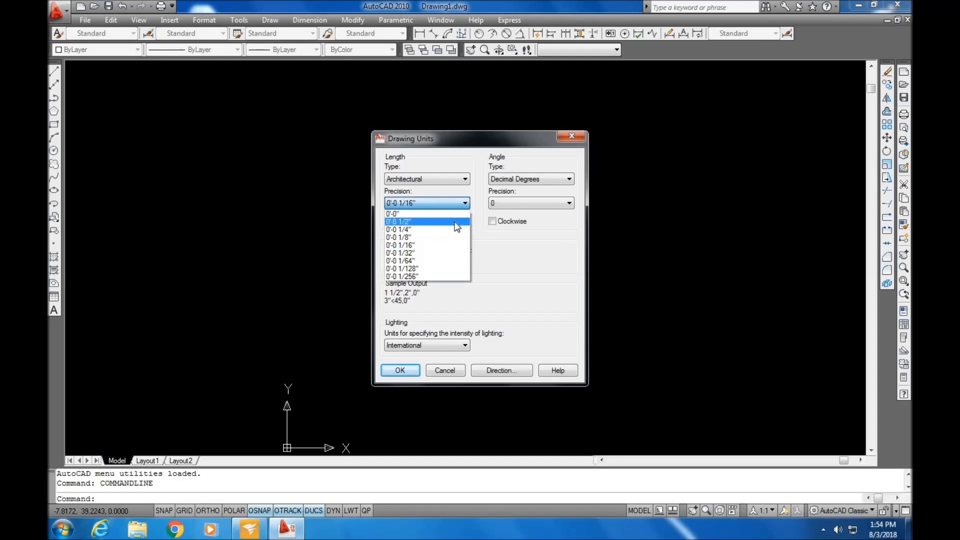
click(455, 222)
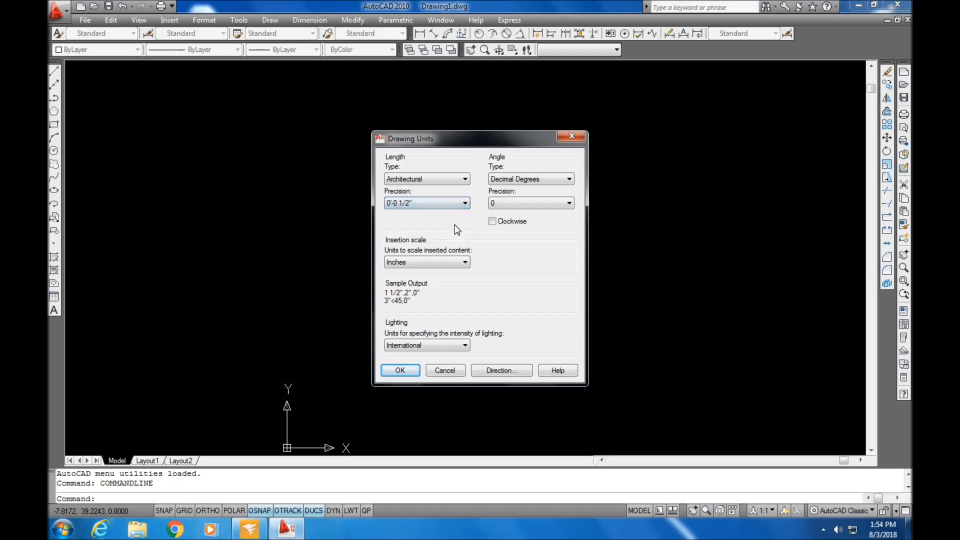
click(465, 262)
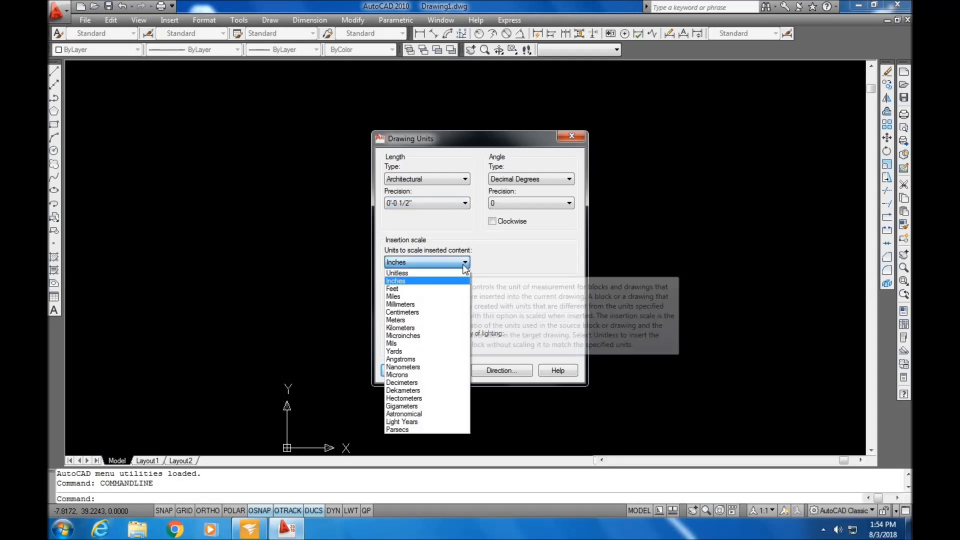
click(455, 288)
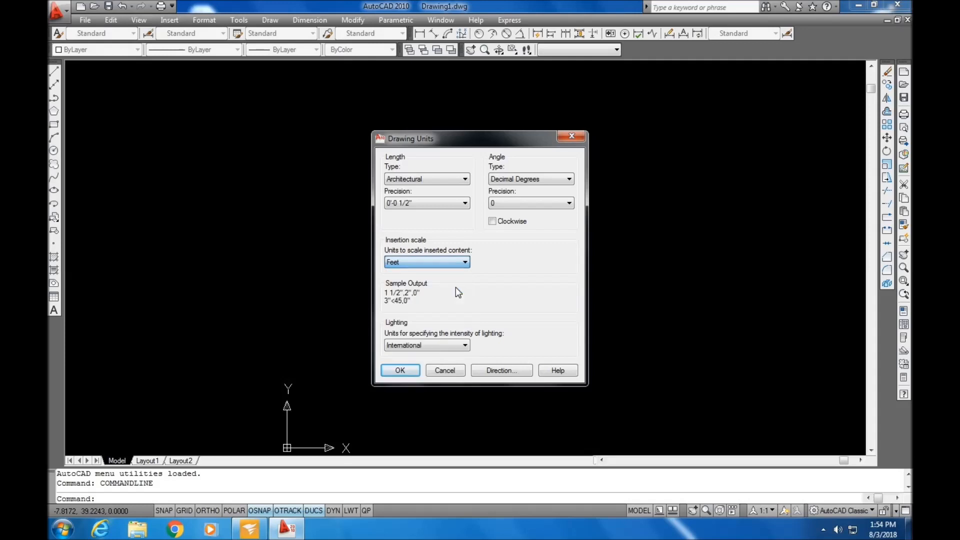
click(403, 373)
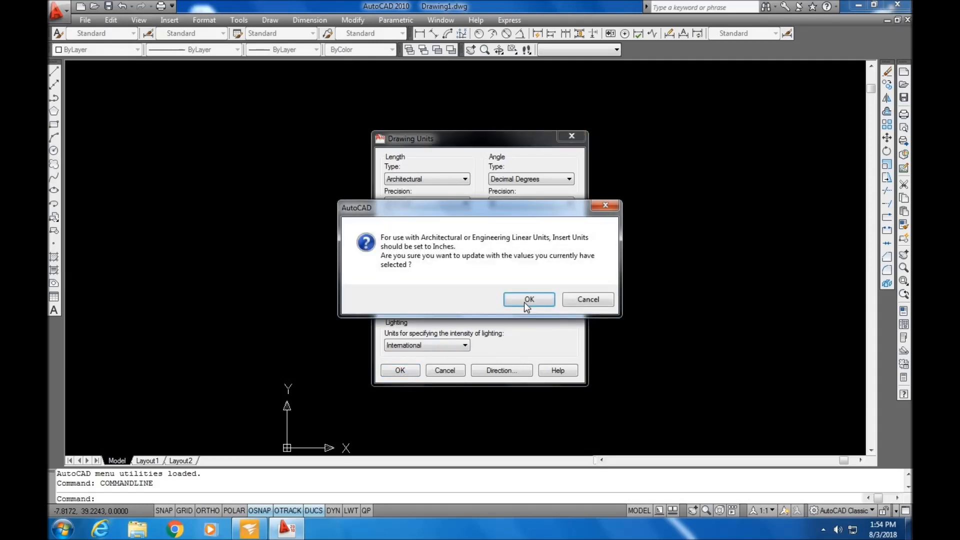
click(527, 302)
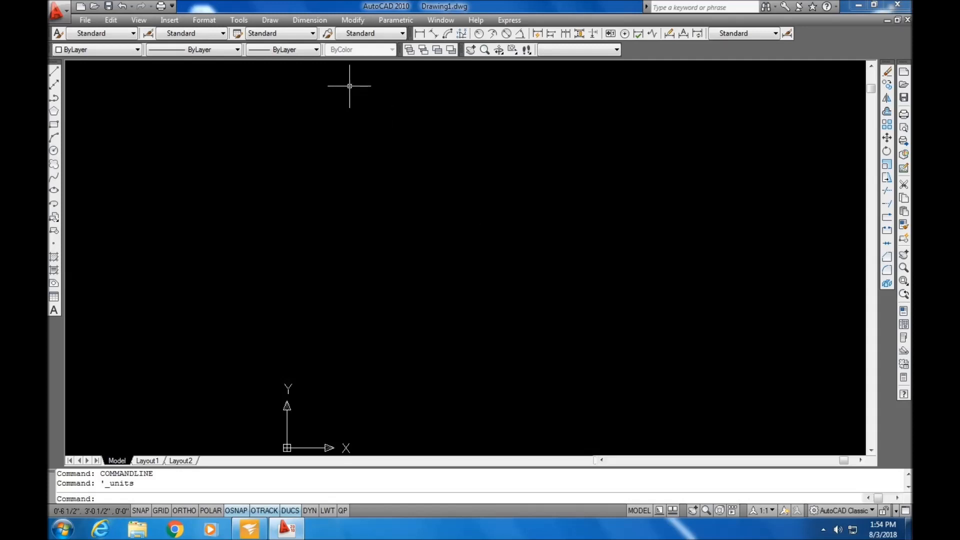
Set the Standard dimension style's primary units to Architectural format with 0'-0 1/2" precision
click(311, 22)
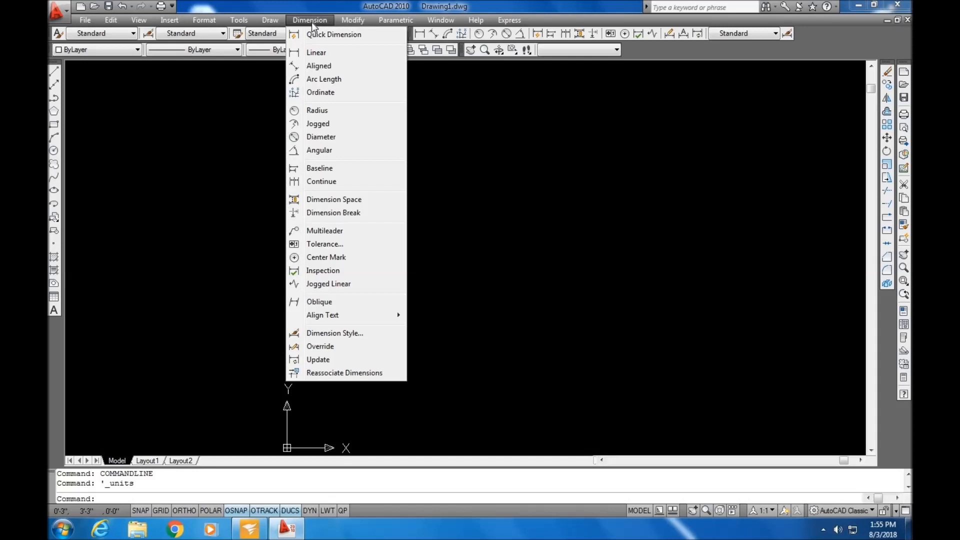
click(331, 333)
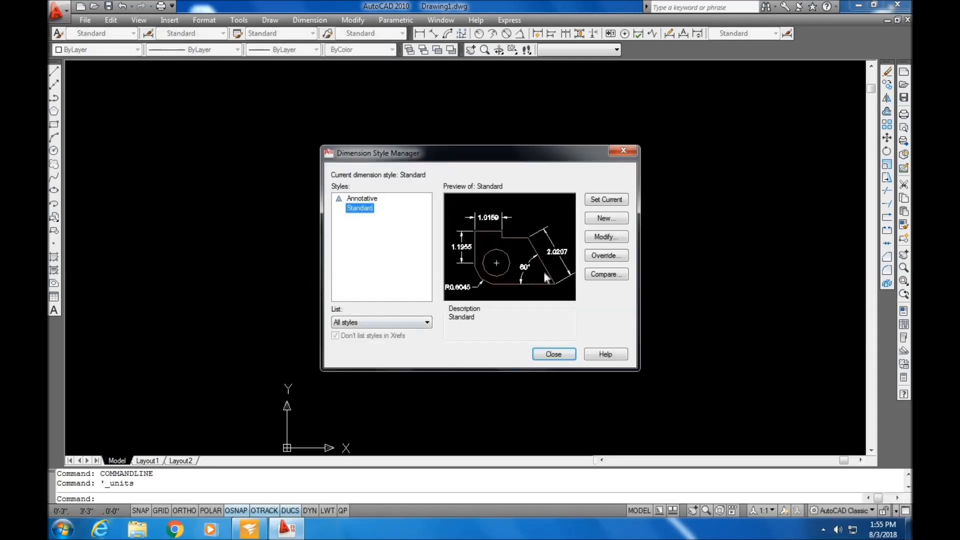
click(602, 237)
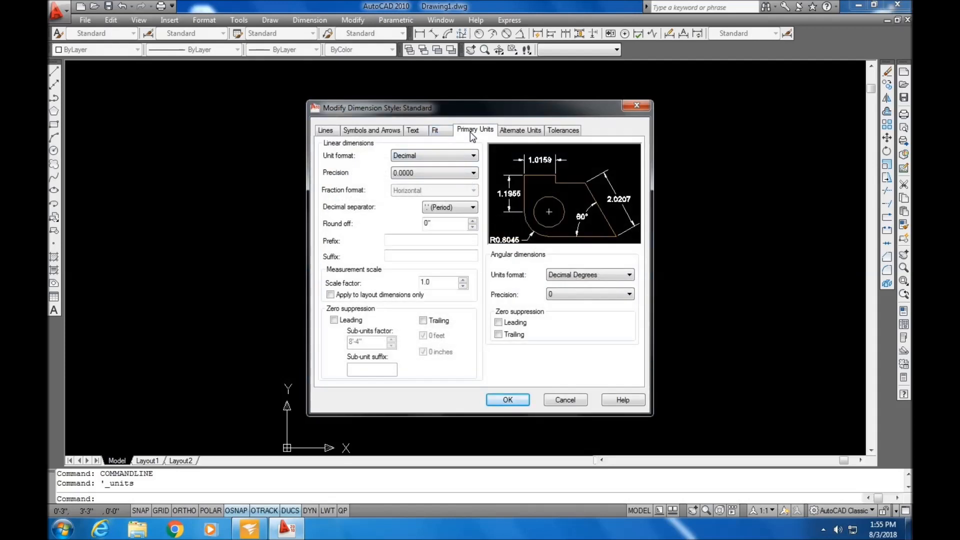
click(472, 157)
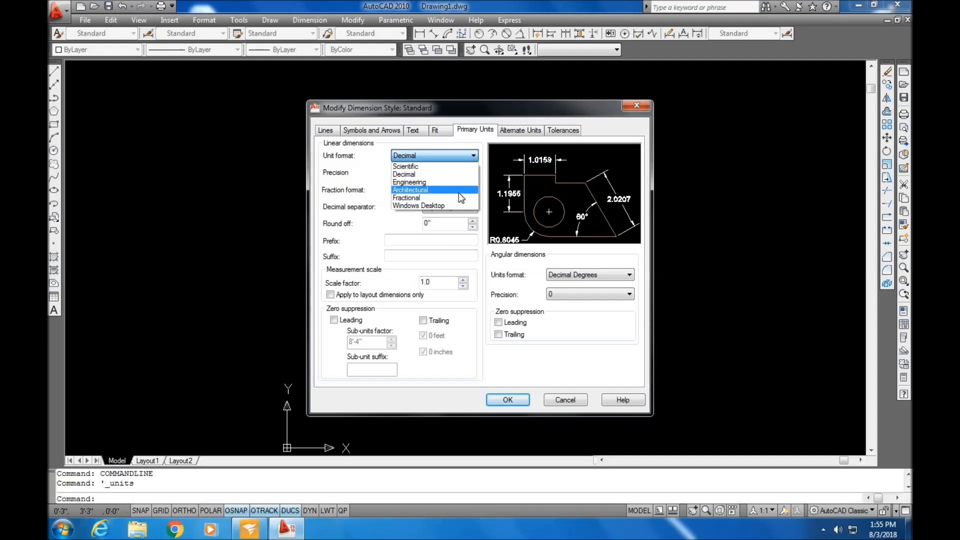
click(457, 190)
click(471, 173)
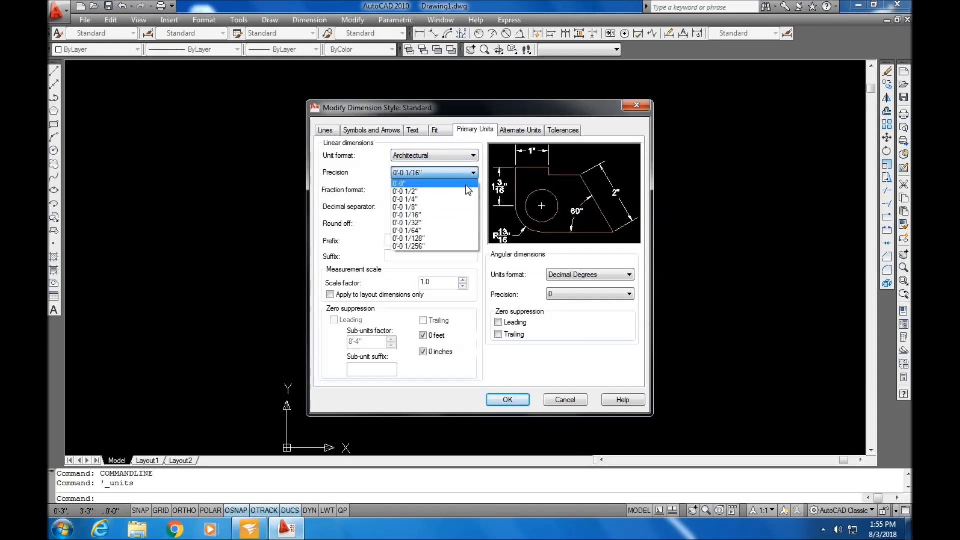
click(463, 190)
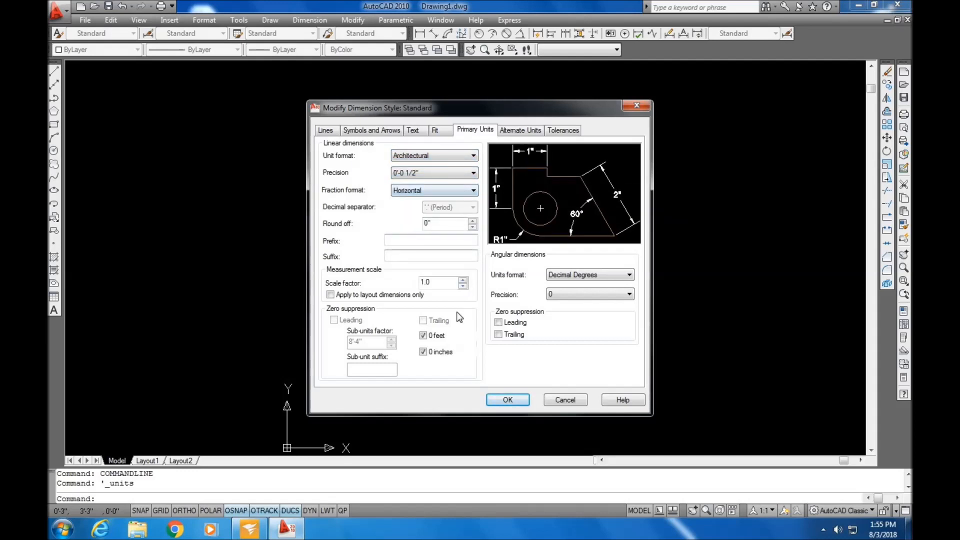
Set the Standard dimension style's text height to 6 and make that style current
click(413, 130)
drag(464, 217, 435, 221)
text(6)
click(506, 400)
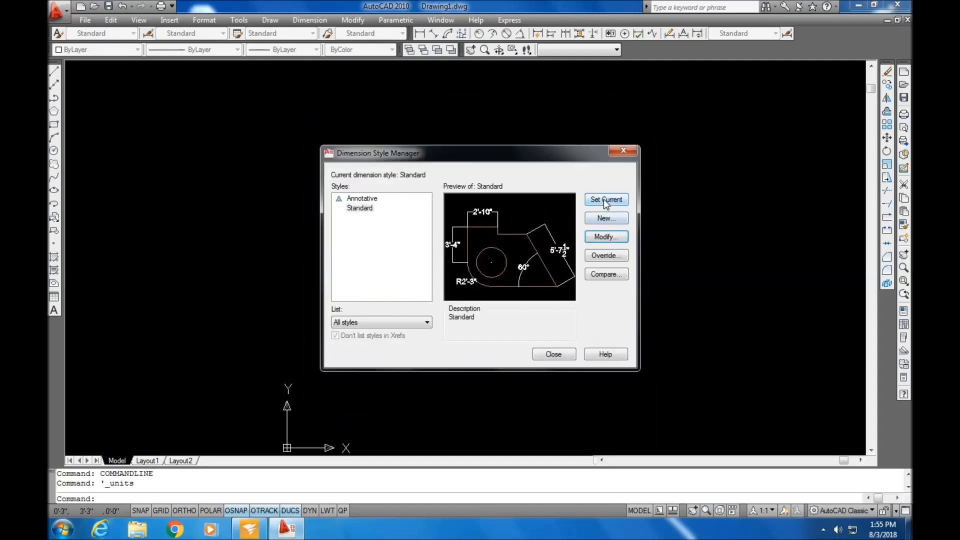
click(604, 199)
click(564, 356)
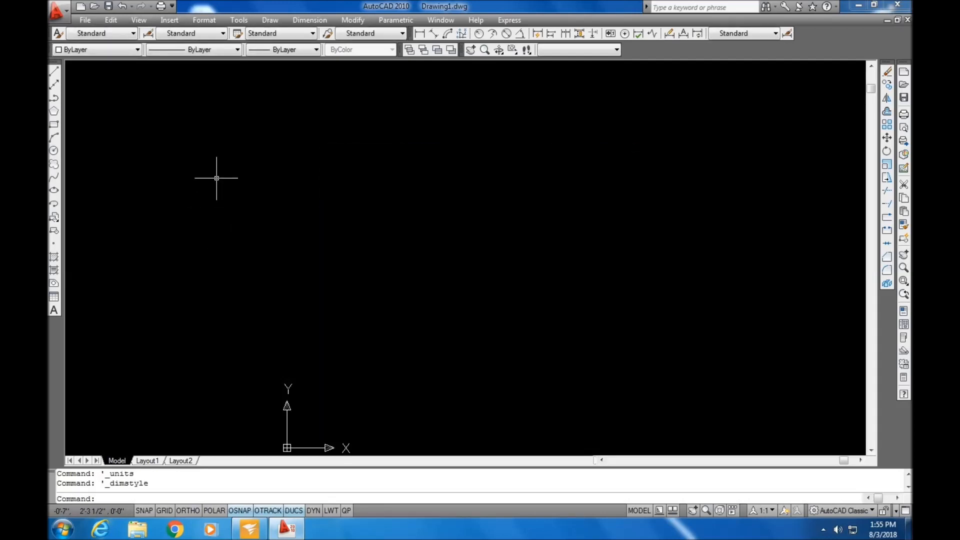
Draw a horizontal line 10' long above the origin with Ortho mode turned on
click(55, 72)
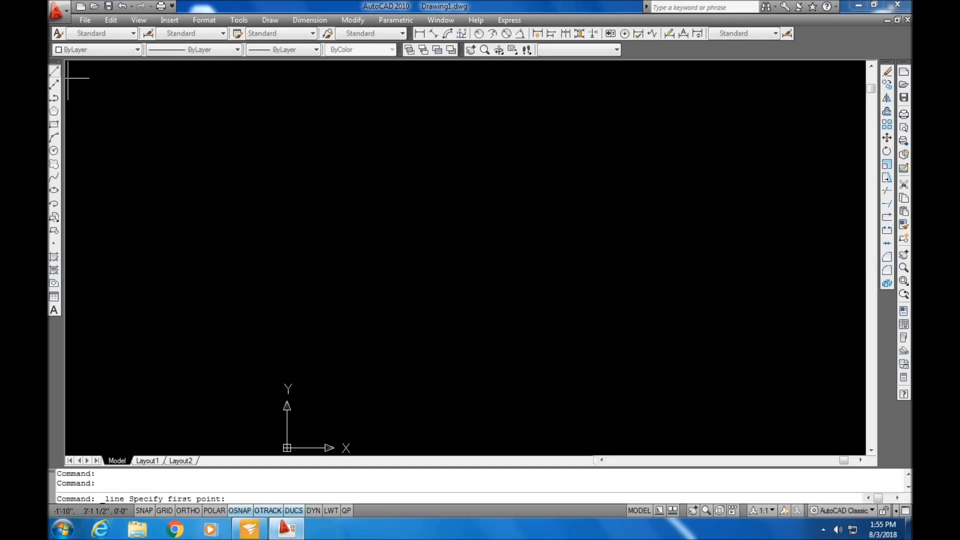
click(389, 289)
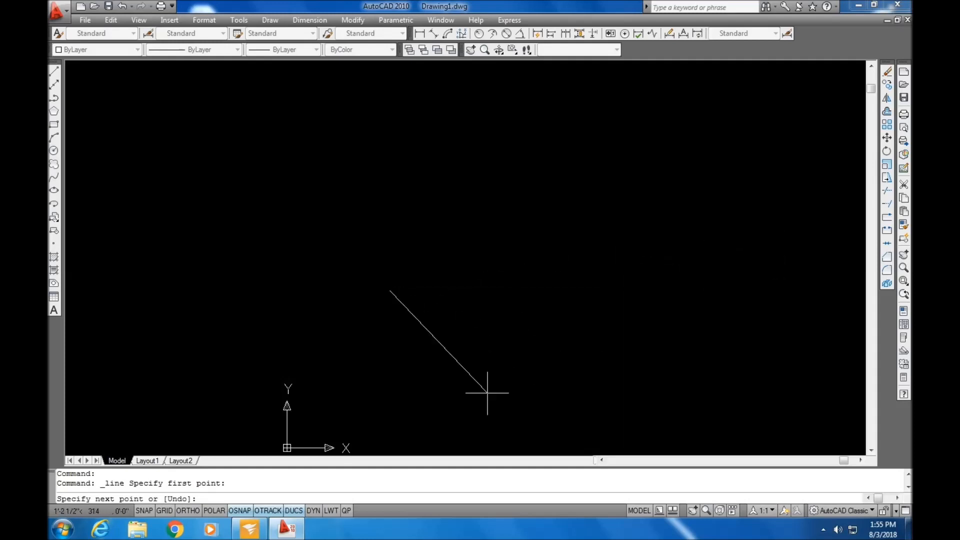
click(189, 511)
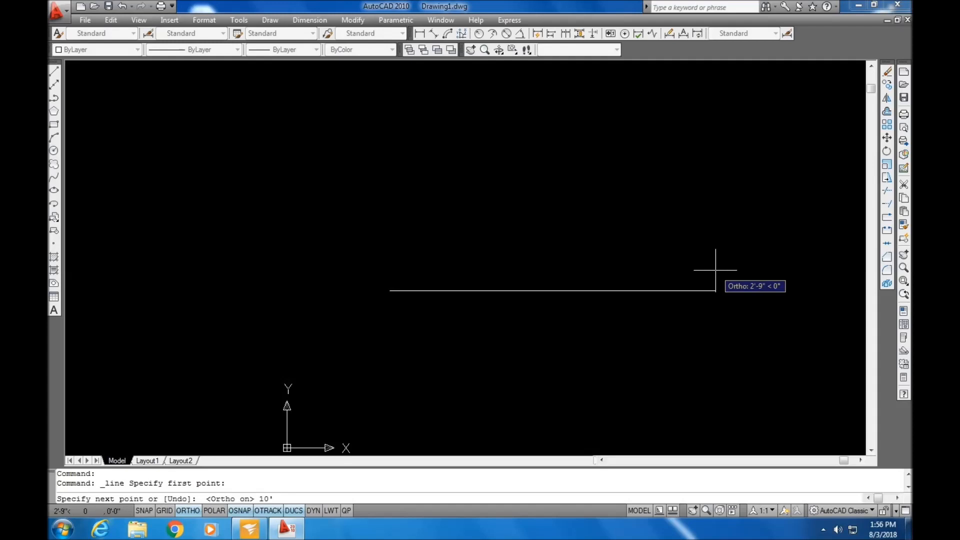
key(Return)
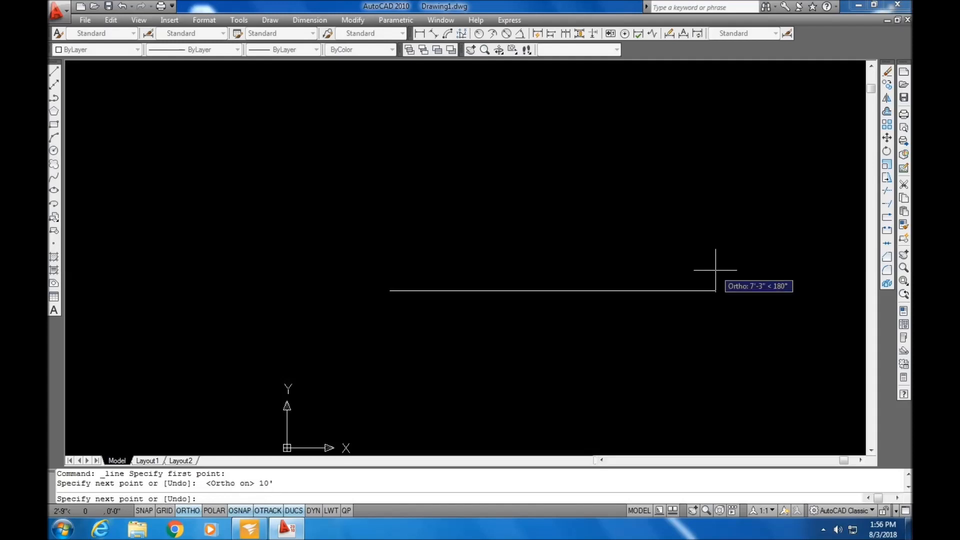
key(Return)
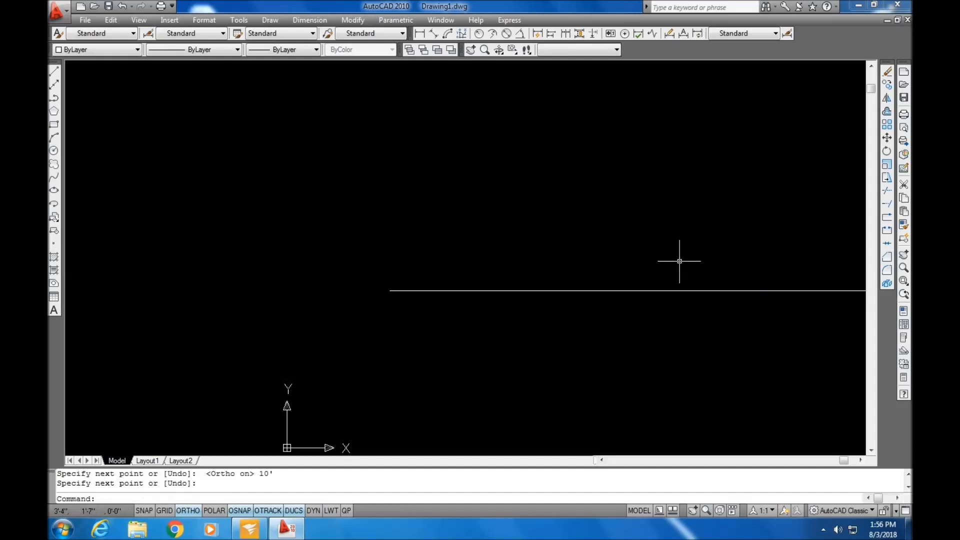
Turn off the UCS icon's Origin option so that the icon stays in the corner of the drawing area
scroll(663, 258, down, 3)
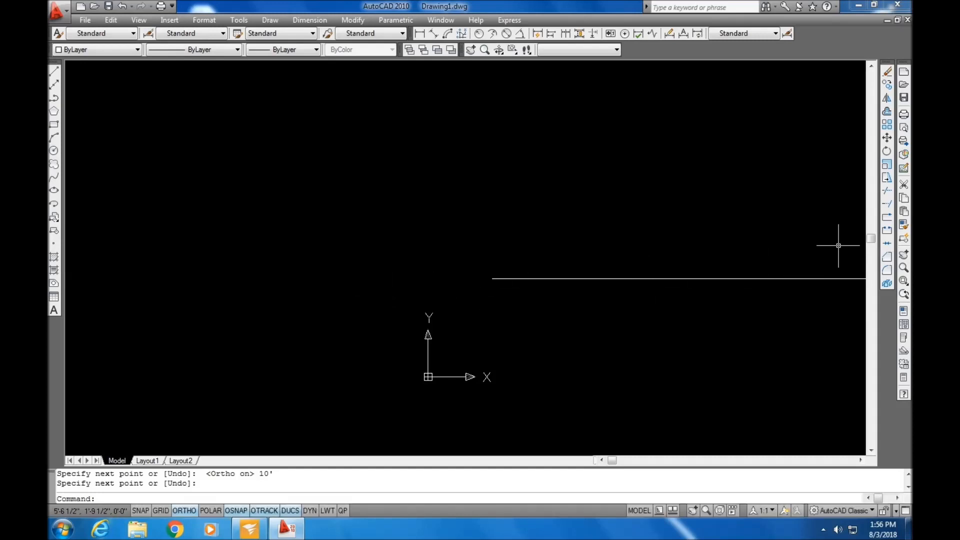
click(139, 20)
mouse_move(163, 78)
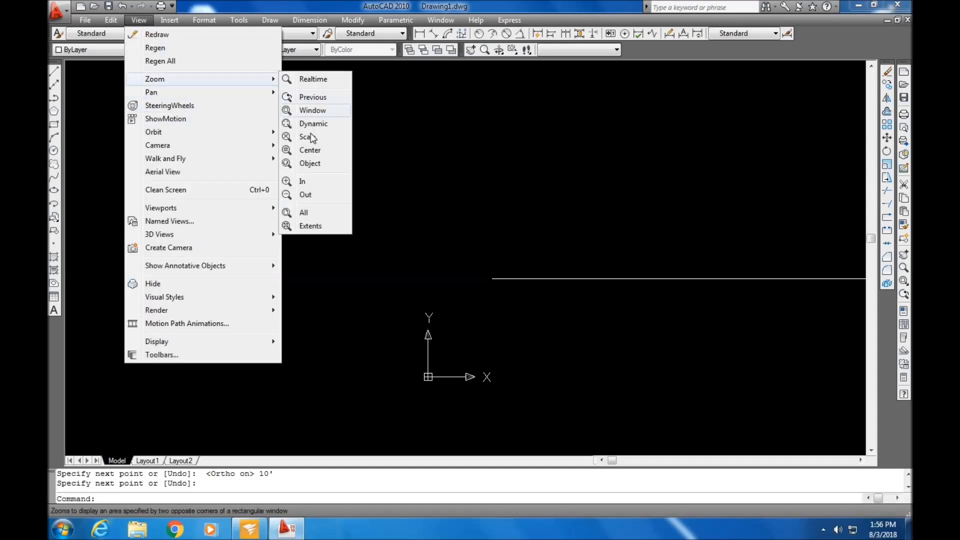
click(314, 195)
scroll(500, 230, down, 3)
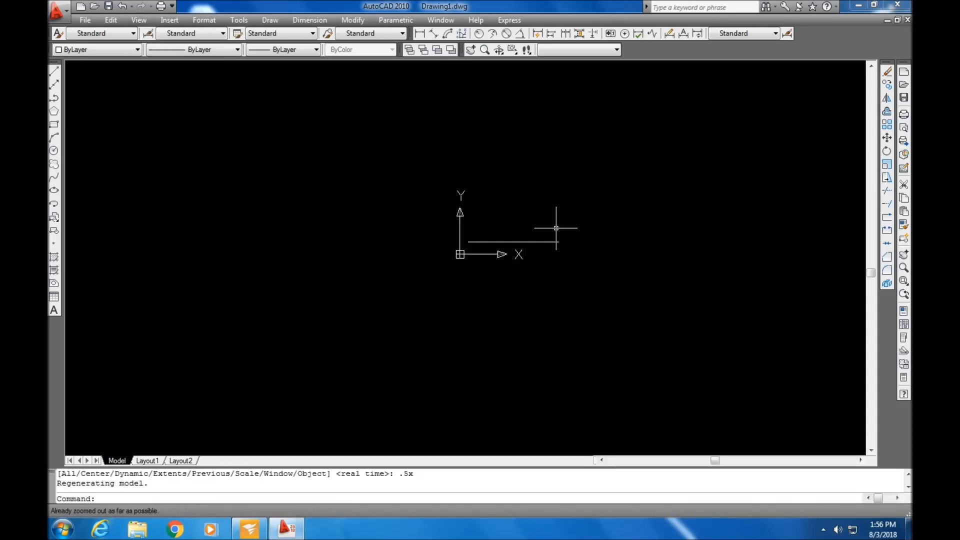
scroll(462, 197, up, 1)
scroll(464, 197, up, 1)
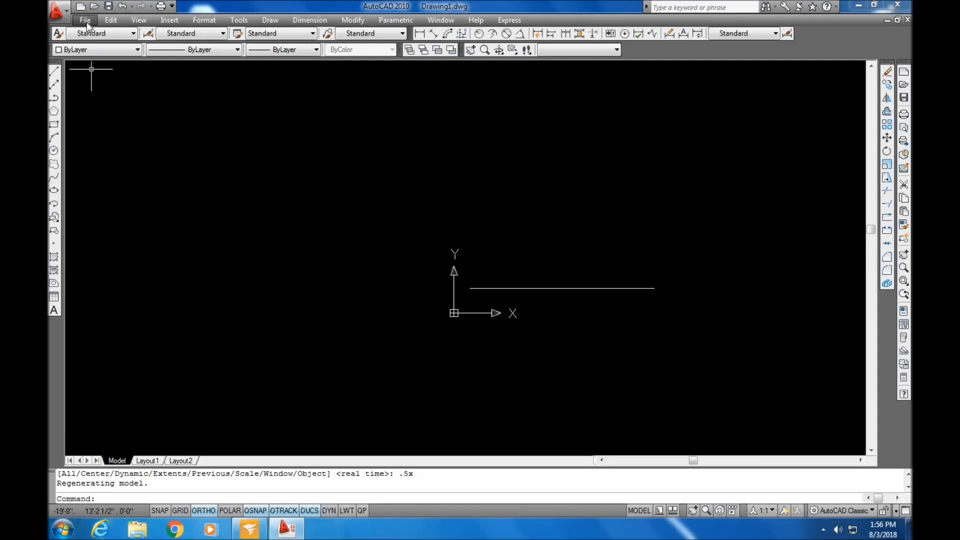
click(135, 22)
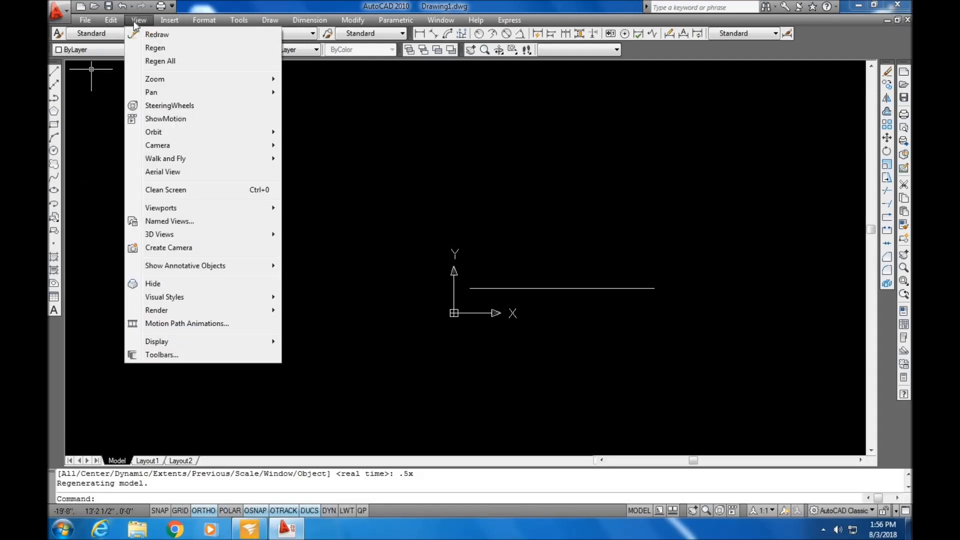
mouse_move(181, 344)
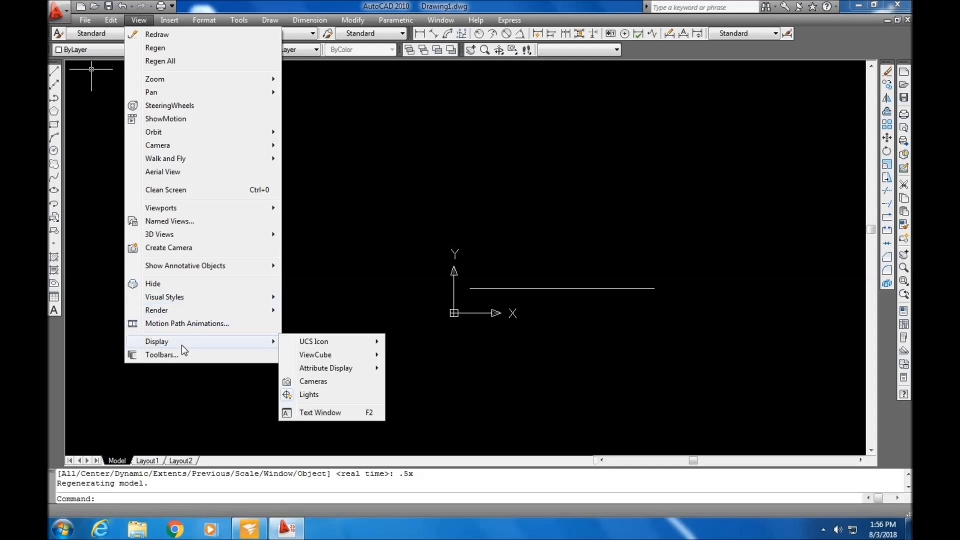
mouse_move(337, 344)
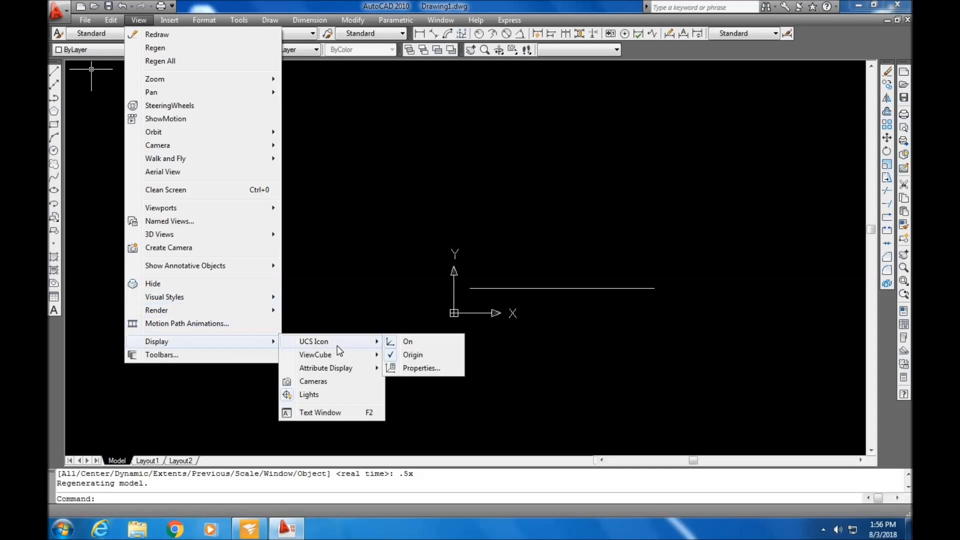
click(412, 355)
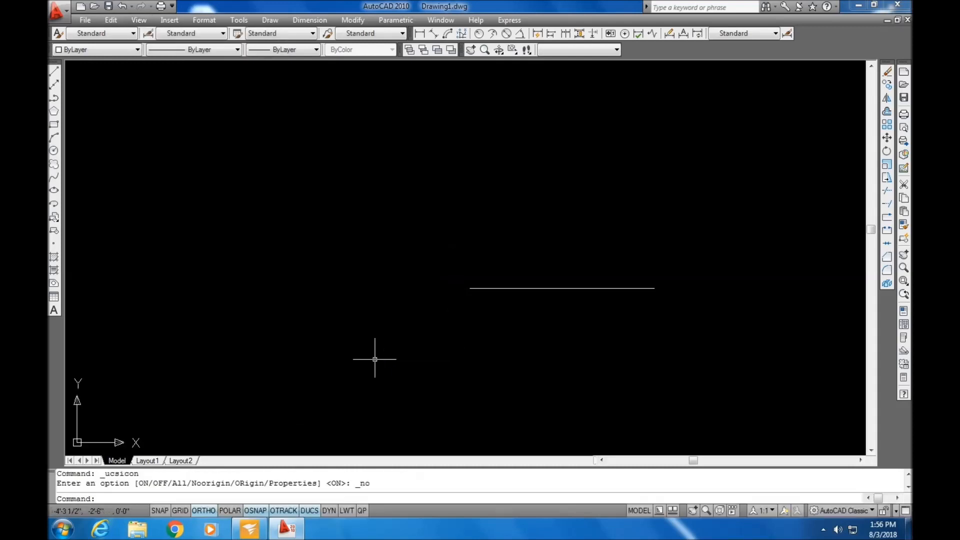
Offset the horizontal 10' line upward by 10' to form the opposite side of the plan
middle_drag(633, 245, 607, 278)
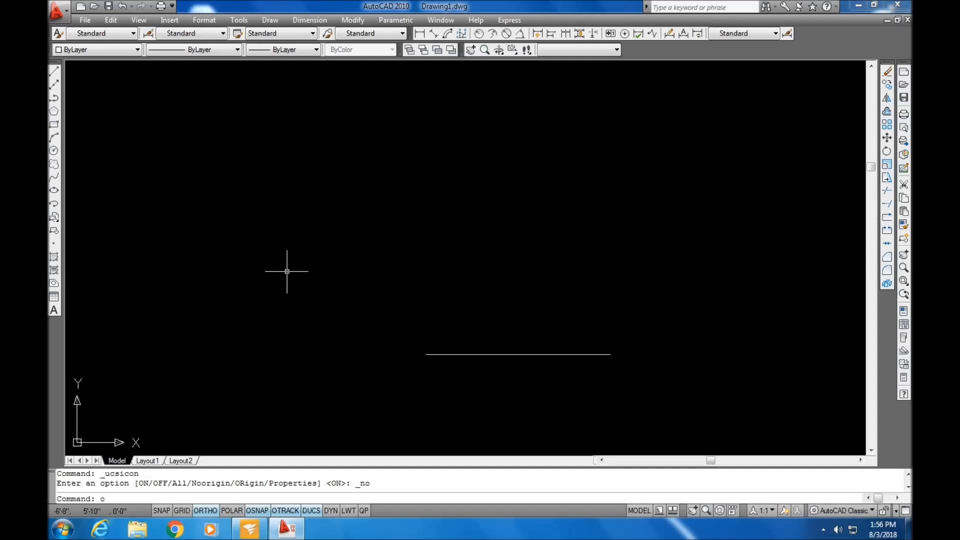
key(Return)
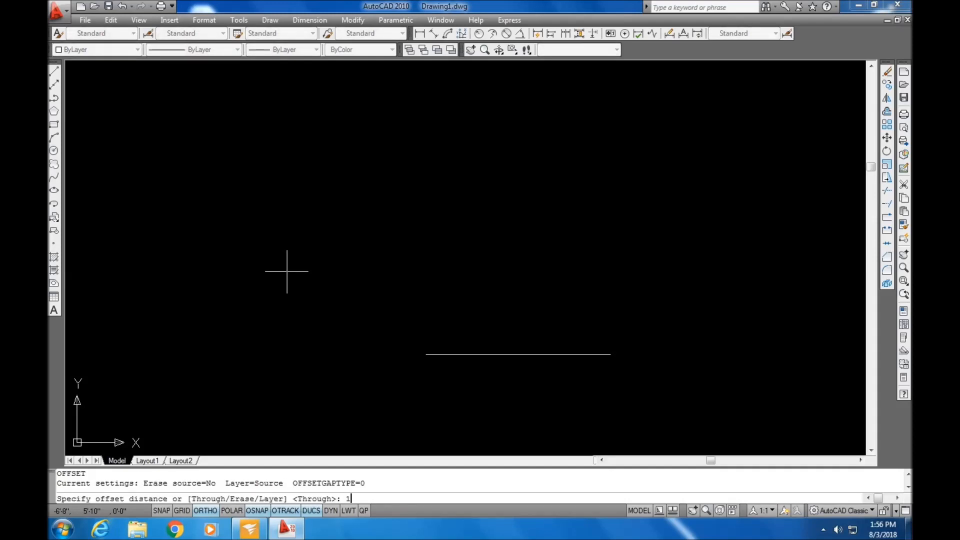
key(Return)
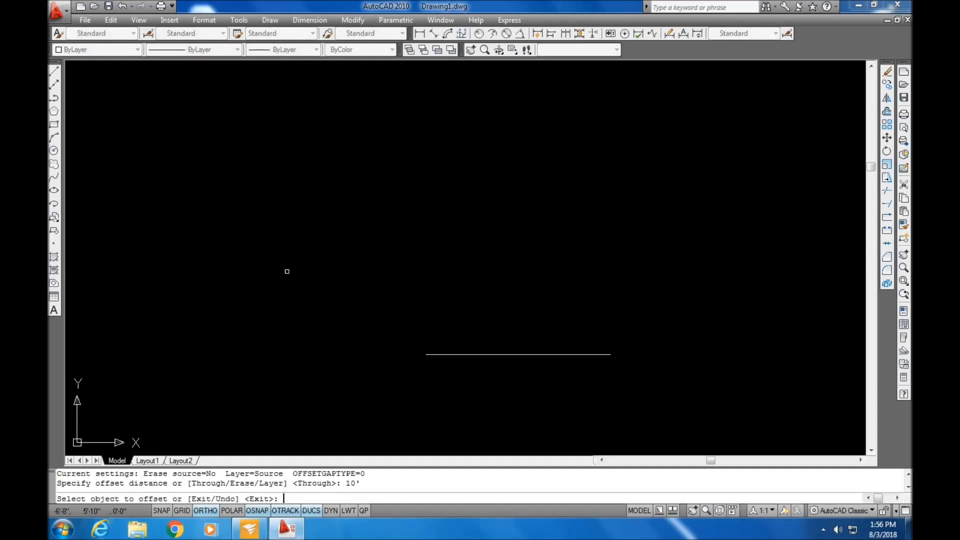
click(459, 355)
click(468, 249)
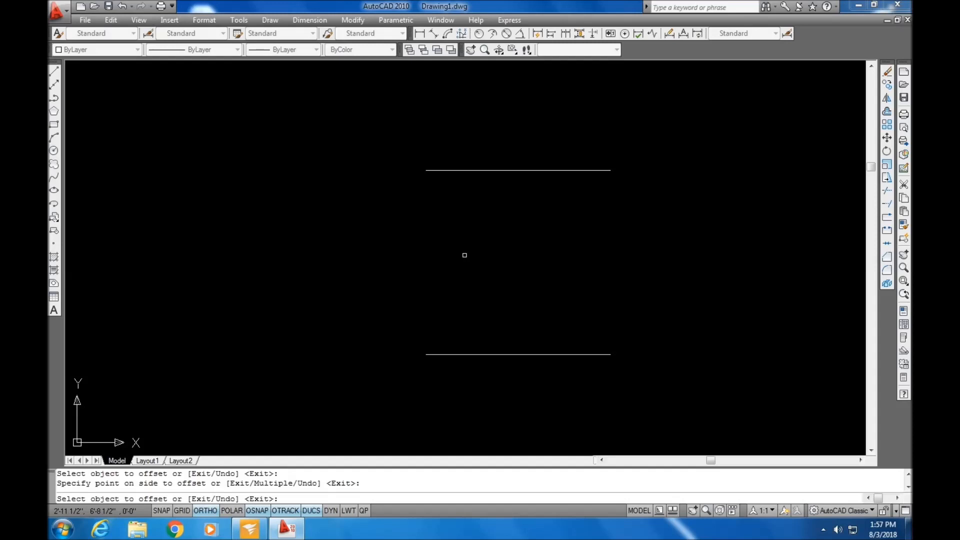
key(Return)
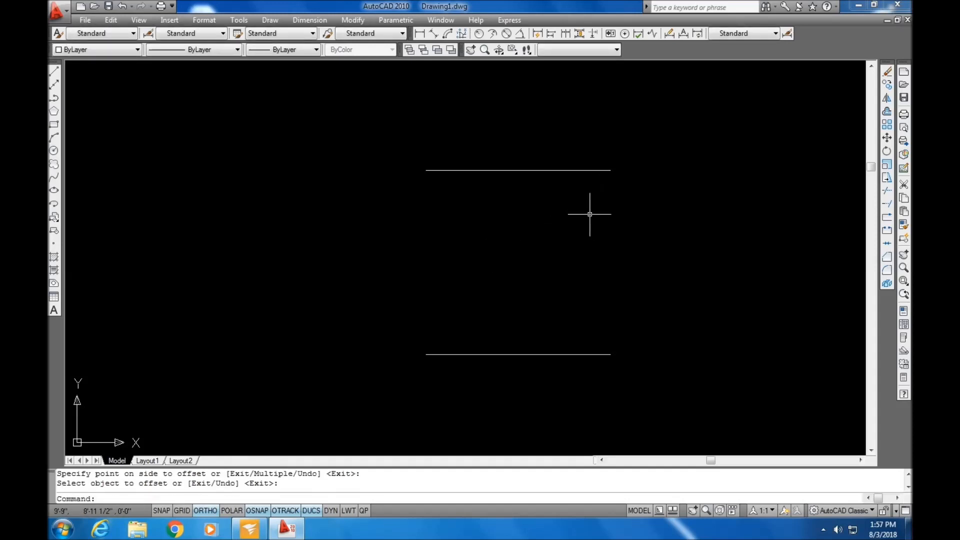
Close the square by drawing vertical lines between the right and left endpoints of the two horizontal lines
click(54, 72)
click(610, 170)
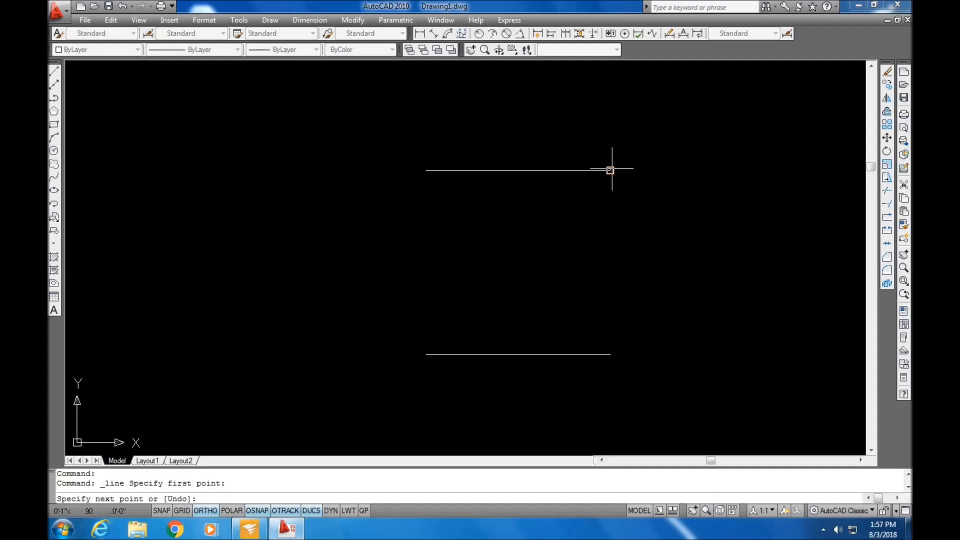
click(609, 354)
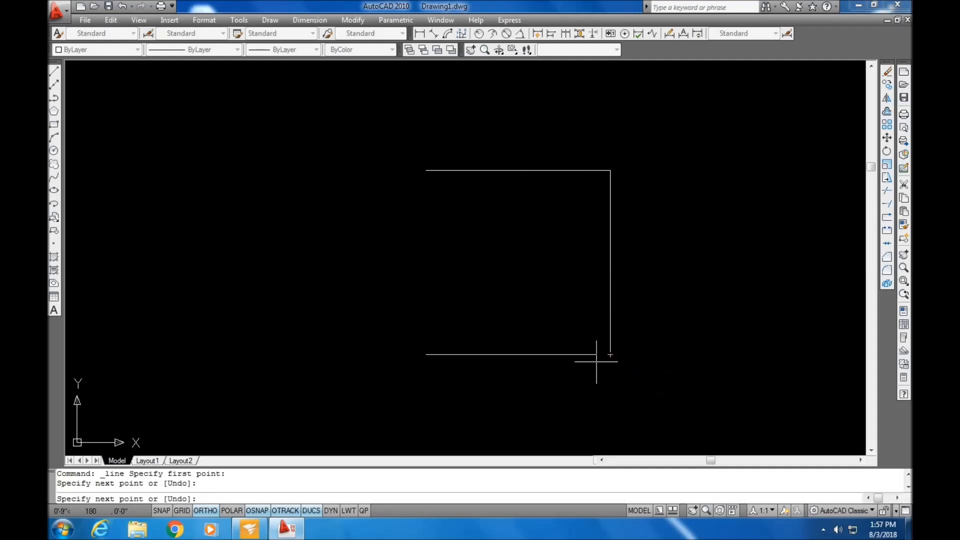
key(Return)
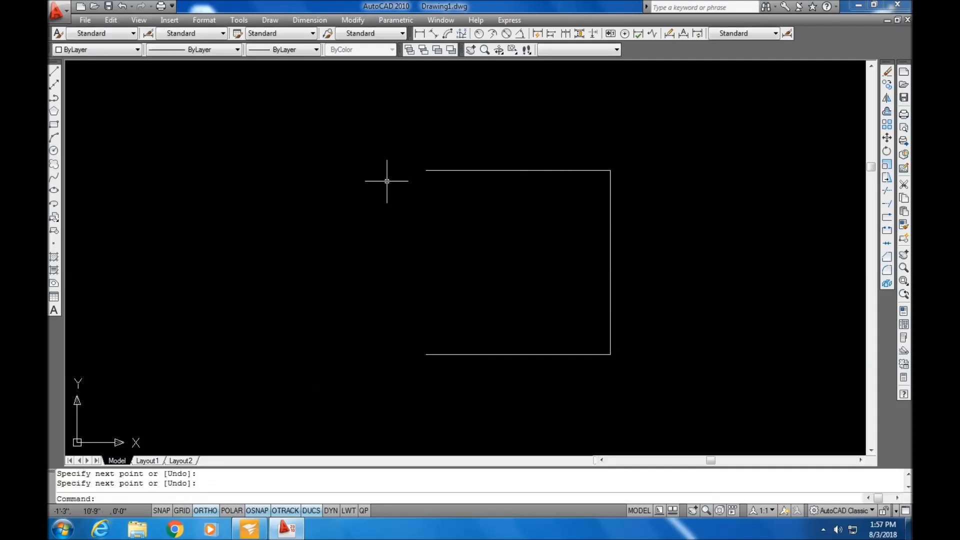
click(54, 73)
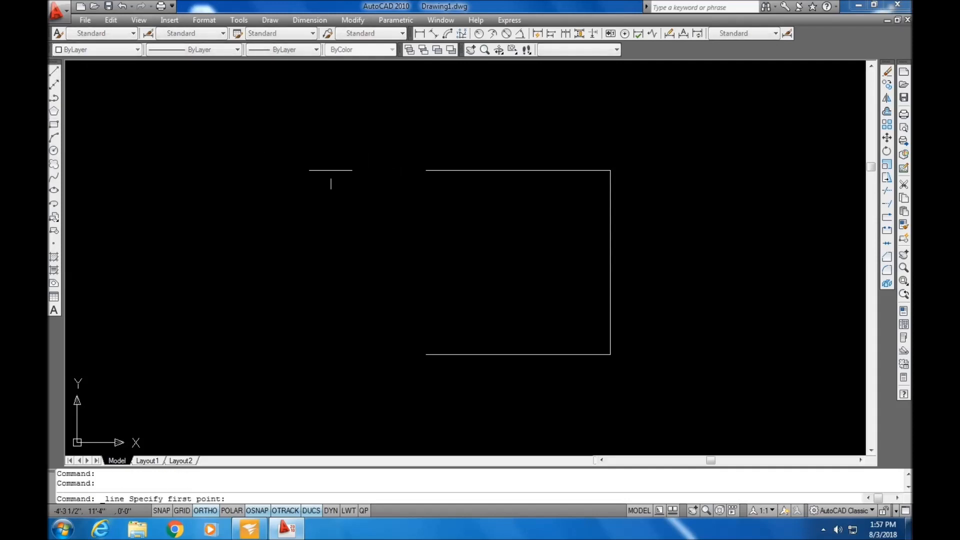
click(426, 170)
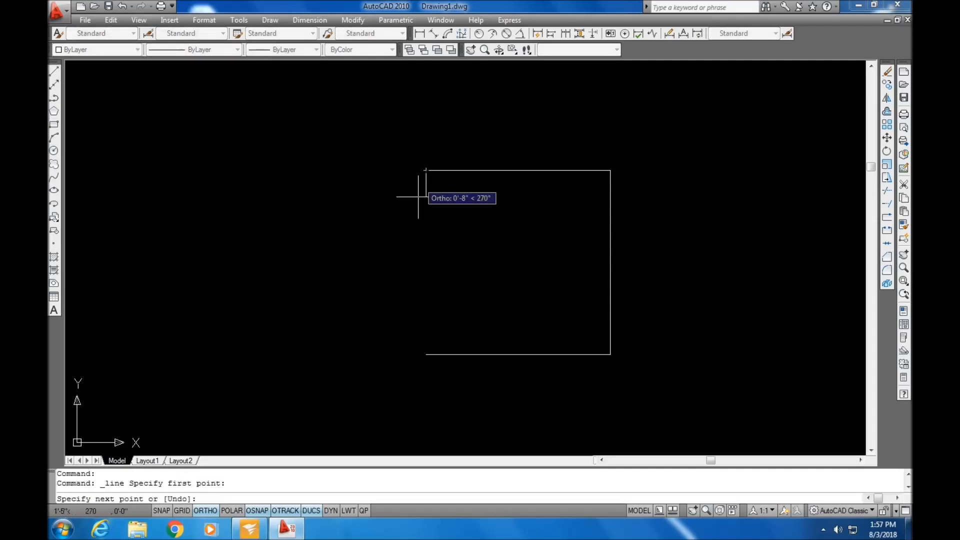
click(426, 354)
key(Return)
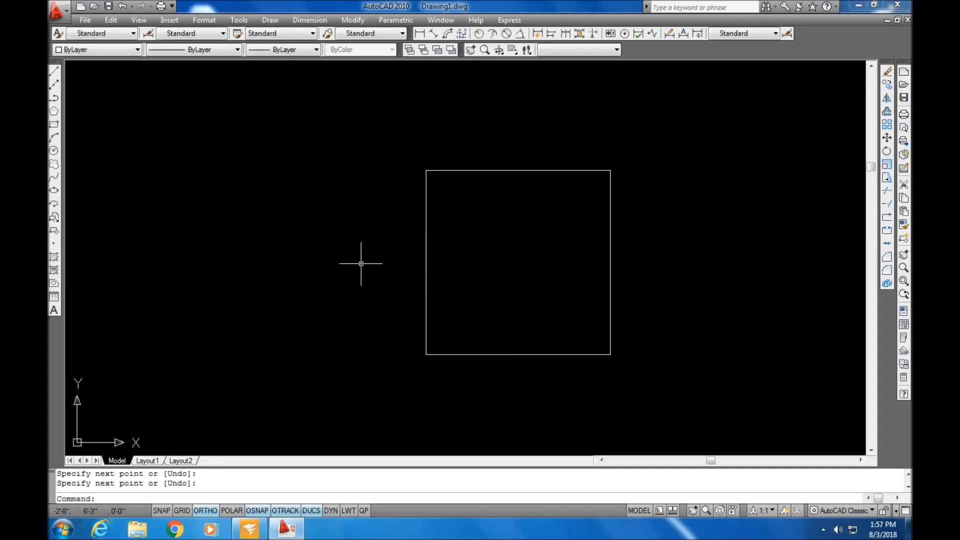
Add linear dimensions outside the right and top sides of the square
click(309, 21)
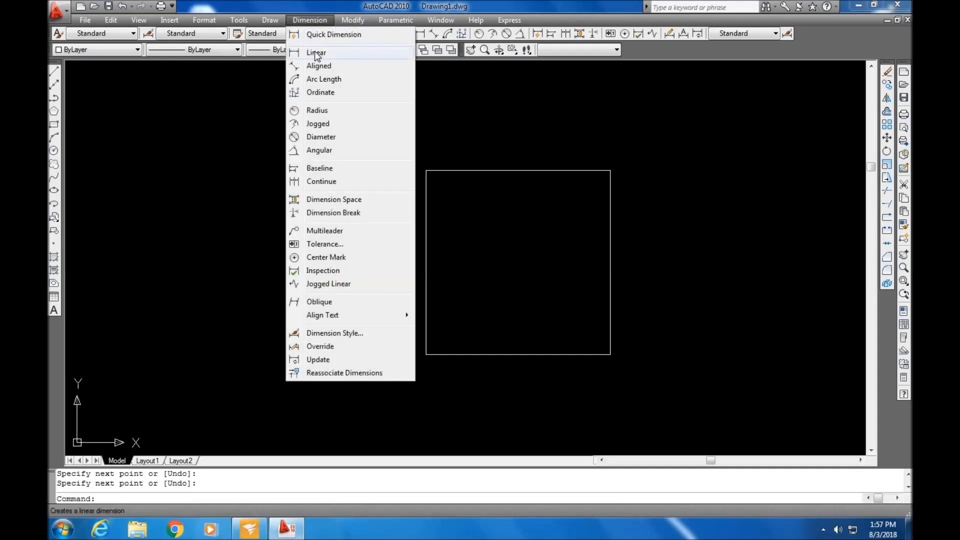
click(316, 53)
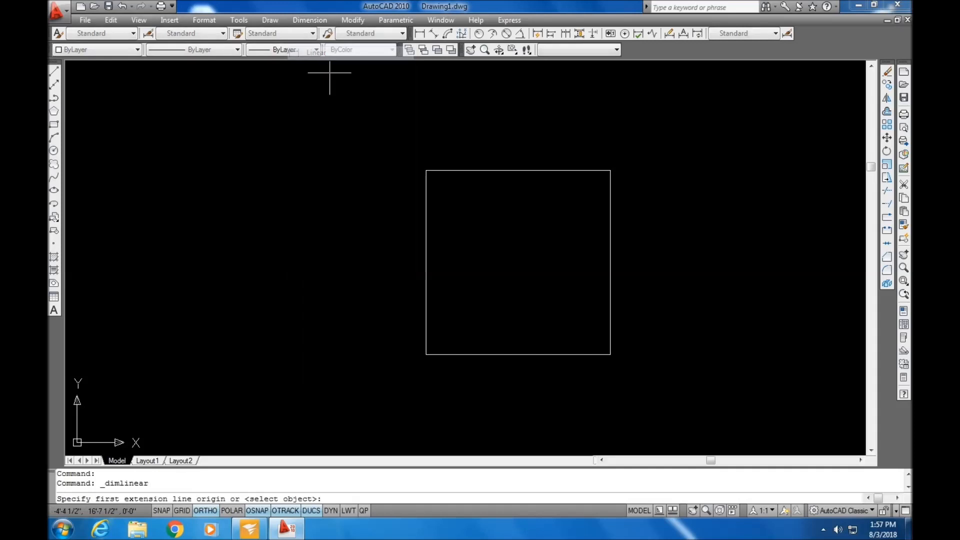
click(610, 170)
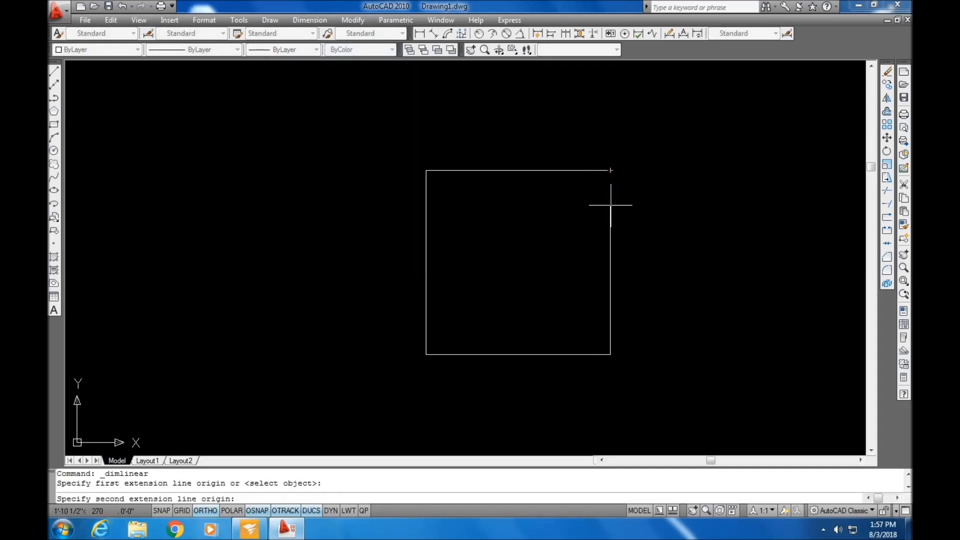
click(610, 355)
click(704, 290)
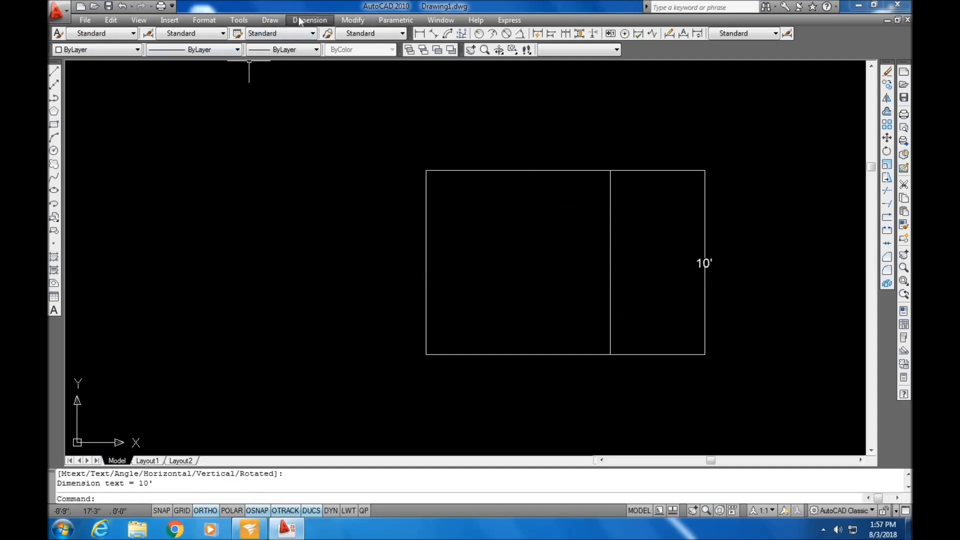
key(Return)
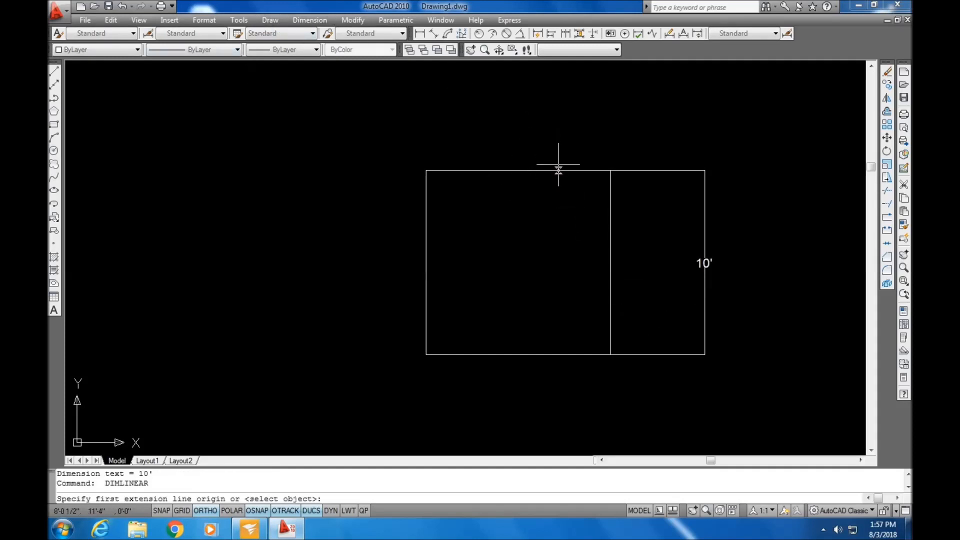
click(610, 170)
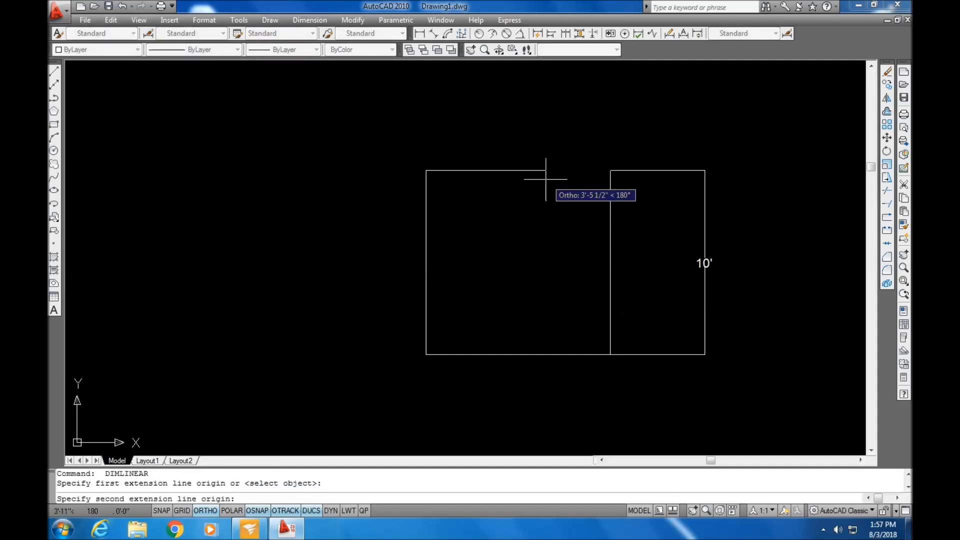
click(425, 171)
click(423, 114)
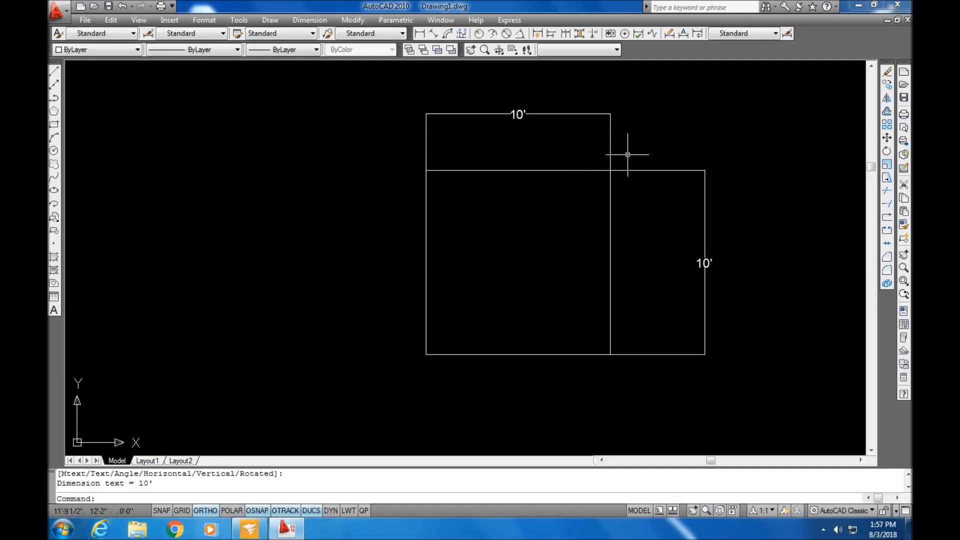
key(Return)
click(600, 127)
key(Escape)
Delete the linear dimensions above and to the right of the square
click(595, 129)
click(622, 157)
click(564, 110)
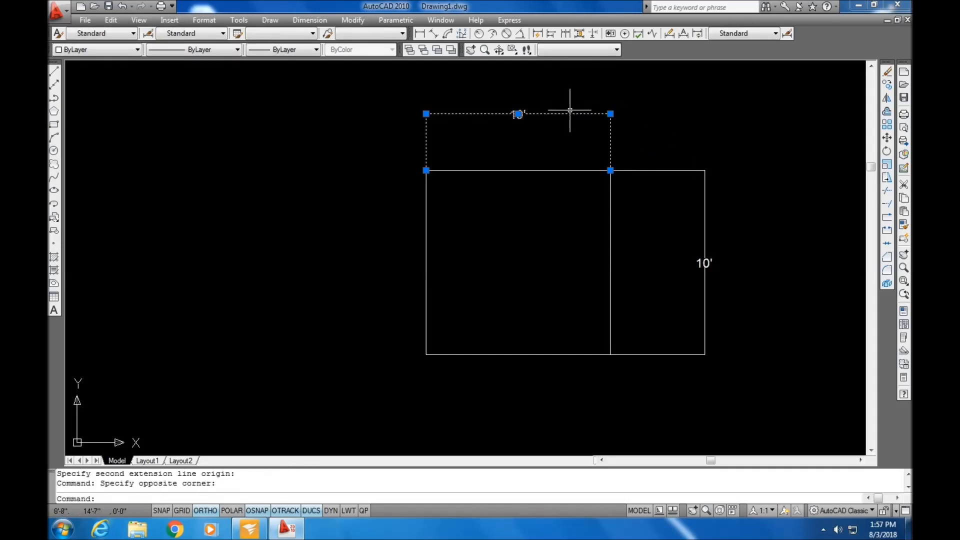
key(Delete)
click(755, 223)
click(674, 150)
key(Delete)
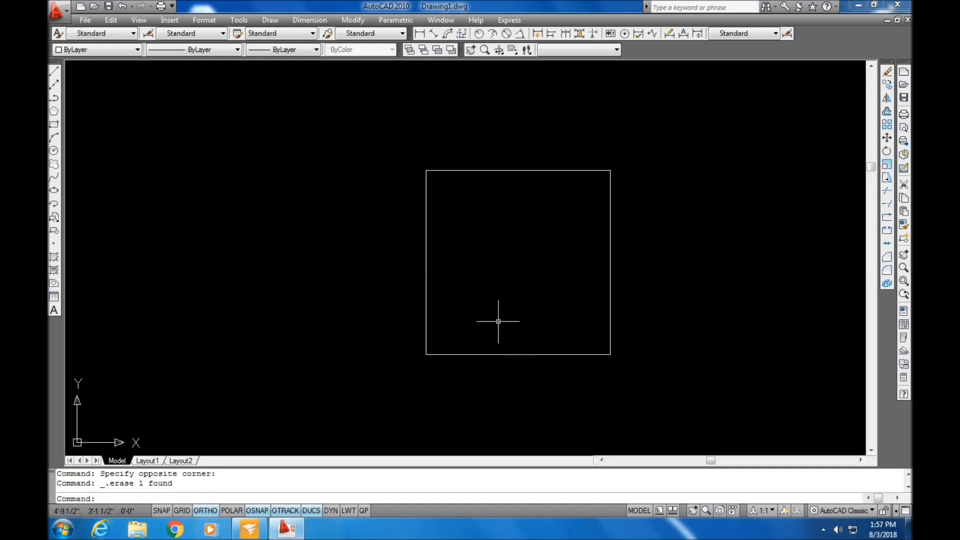
Offset all four sides of the square inward by 9" to form the wall thickness
text(o)
key(Return)
text(9)
key(Return)
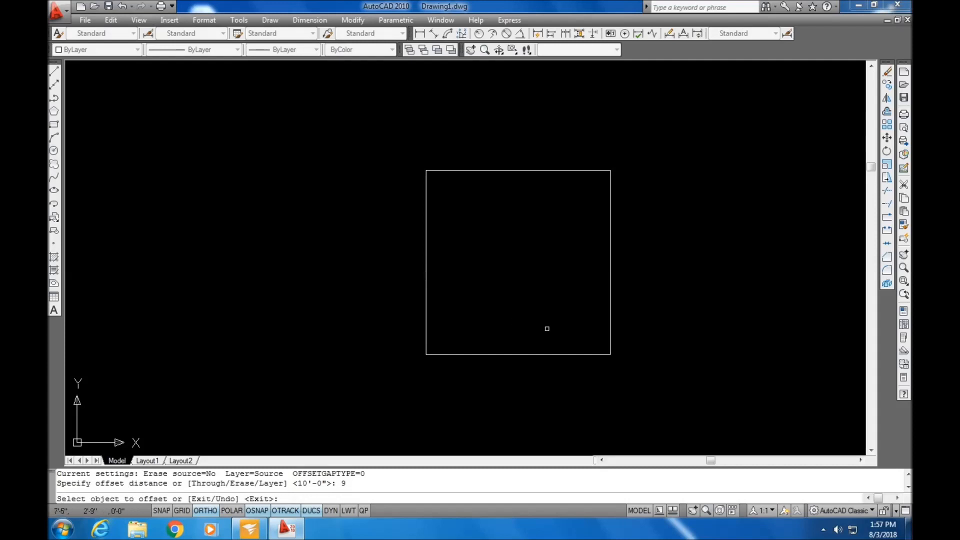
click(533, 353)
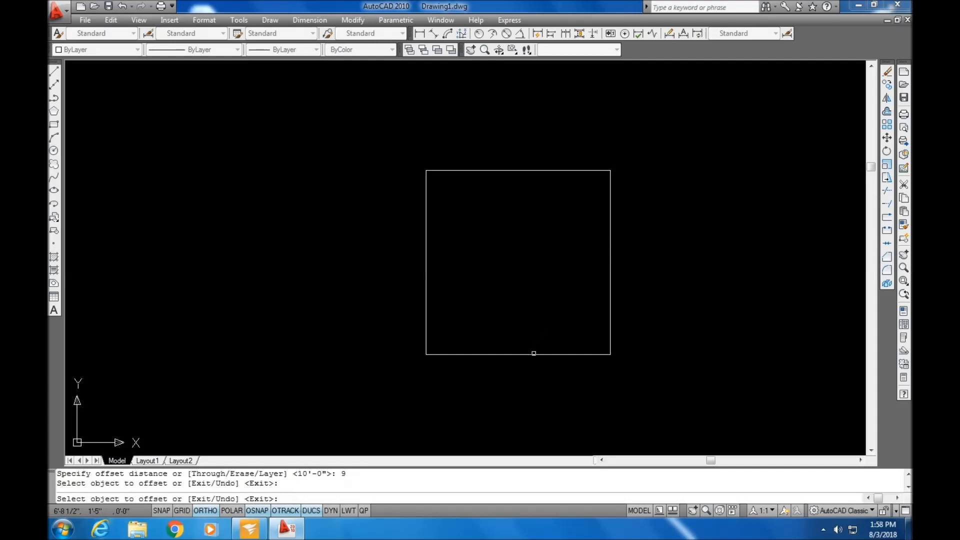
click(534, 353)
click(540, 301)
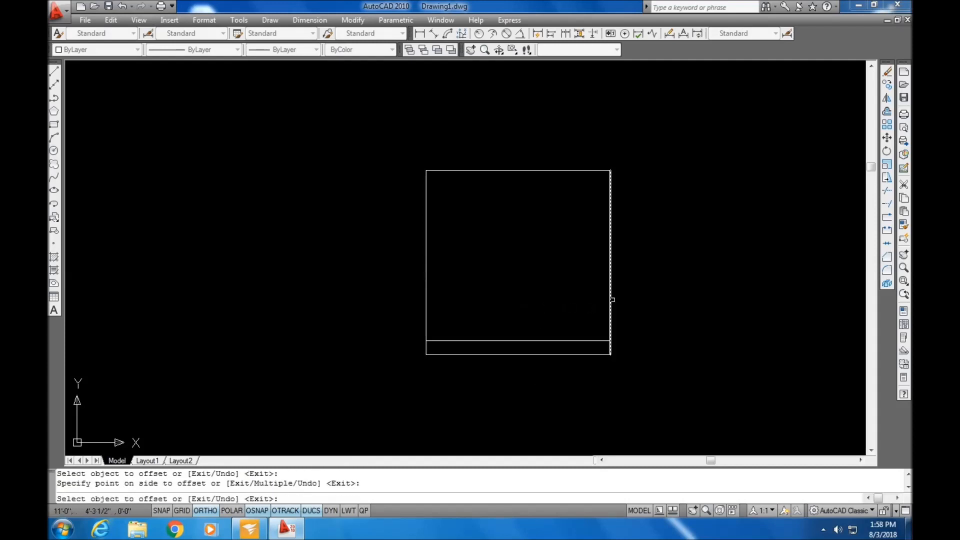
click(609, 292)
click(536, 294)
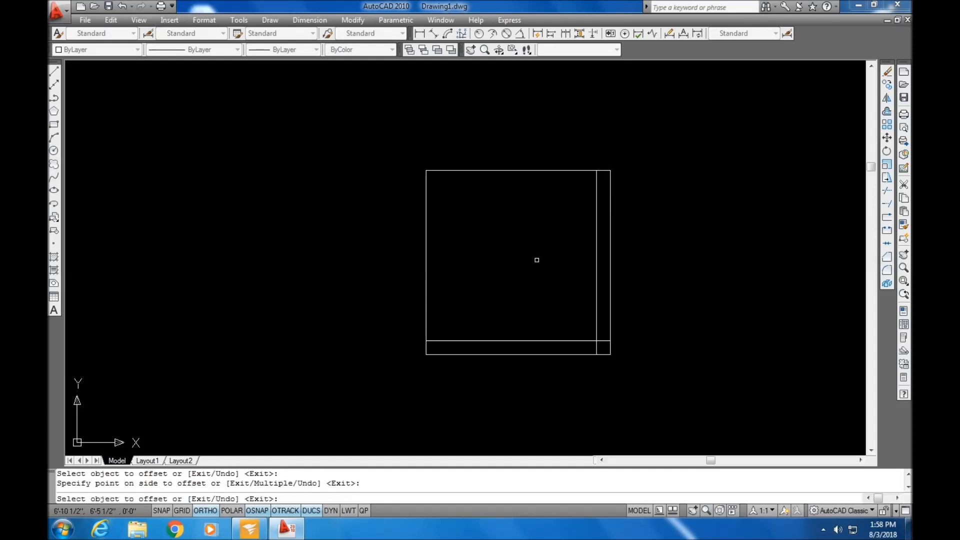
click(536, 170)
click(536, 228)
click(427, 282)
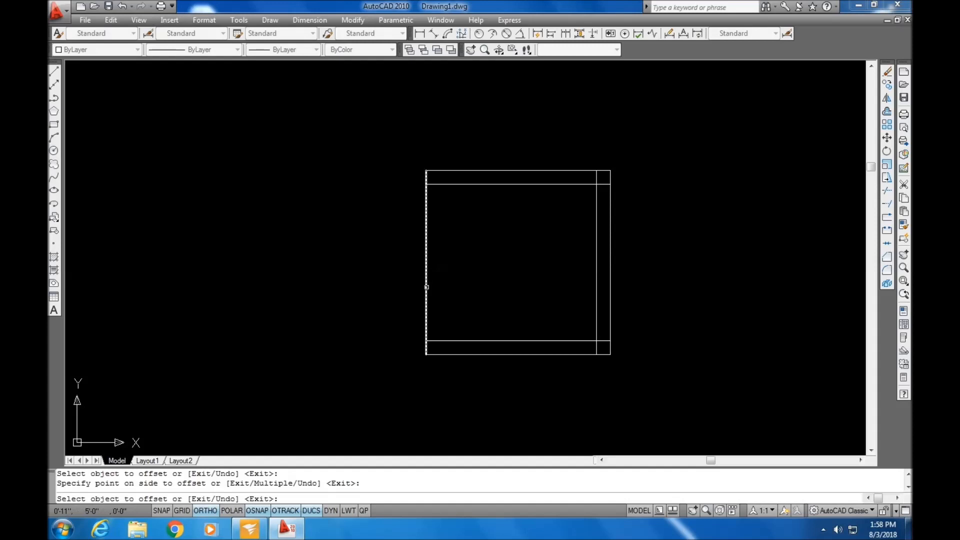
click(500, 290)
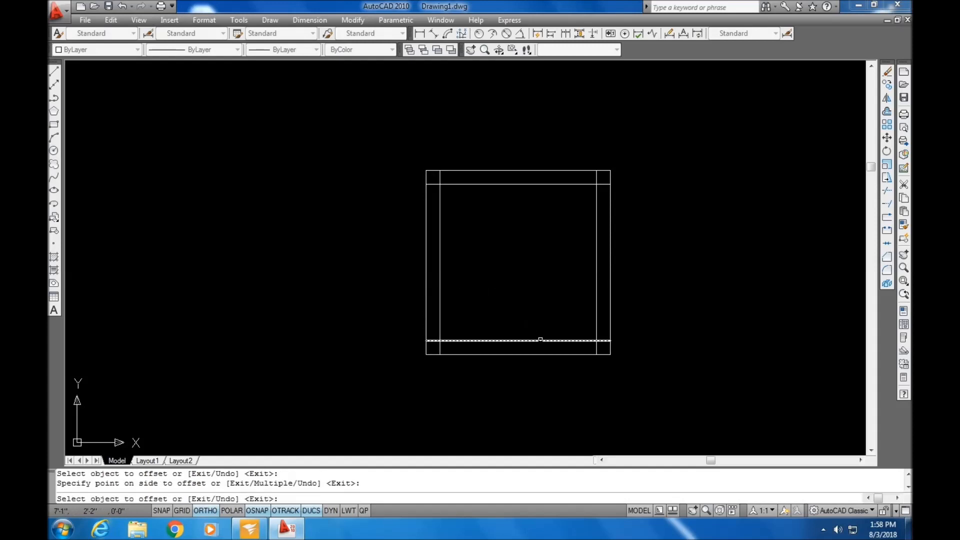
key(Return)
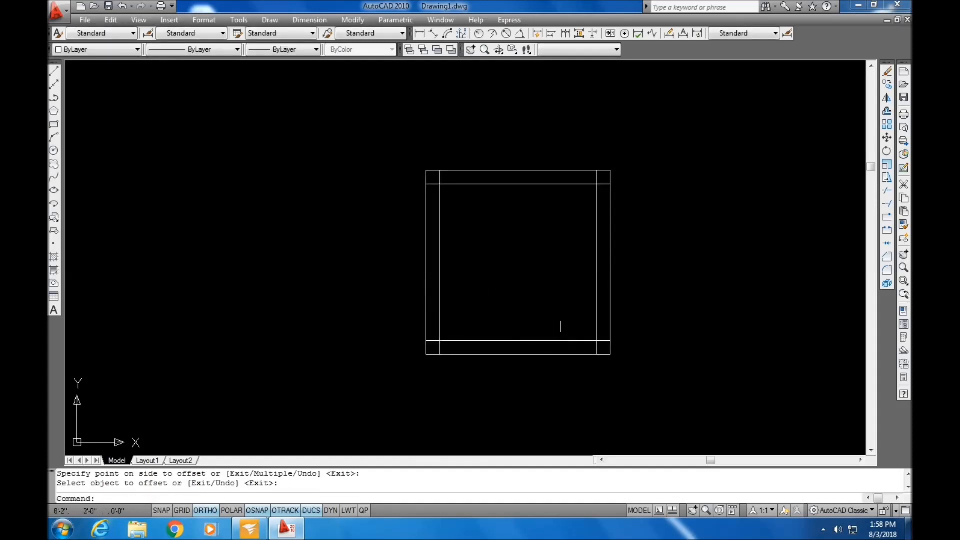
Offset the right wall's inner vertical line 9" toward the inside of the room
text(o)
key(Return)
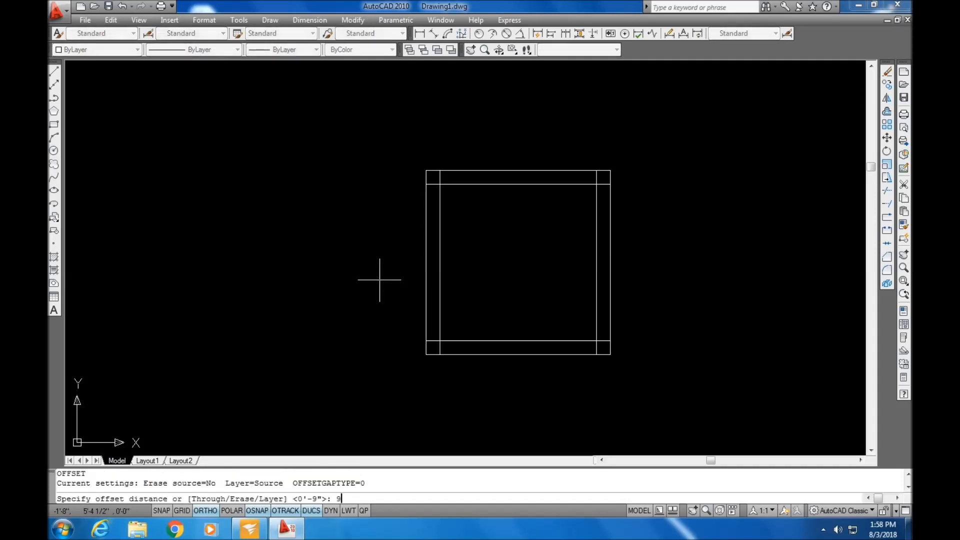
text(9)
key(Return)
click(596, 303)
click(570, 303)
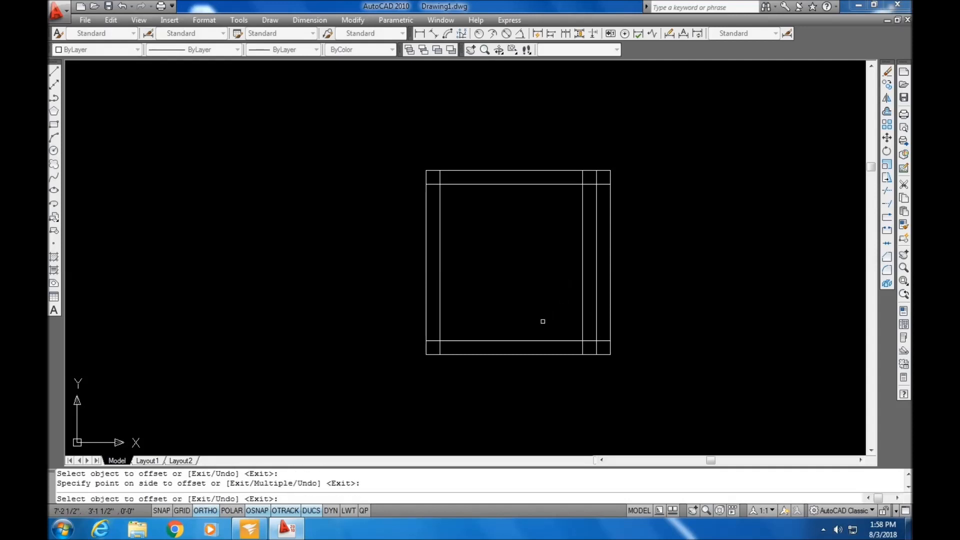
key(Return)
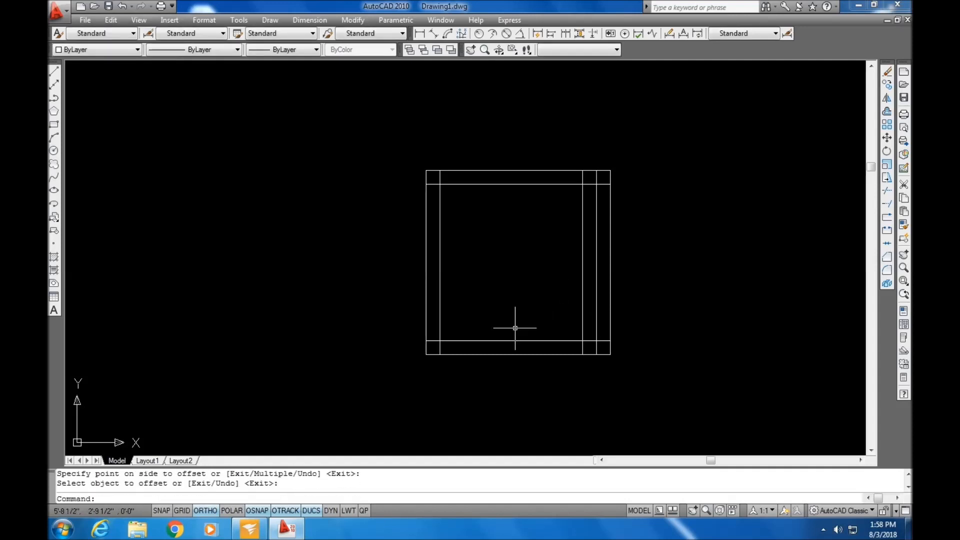
Offset the innermost vertical line near the right wall 3' to the left to mark the opening's width
text(o)
key(Return)
text(3')
key(Return)
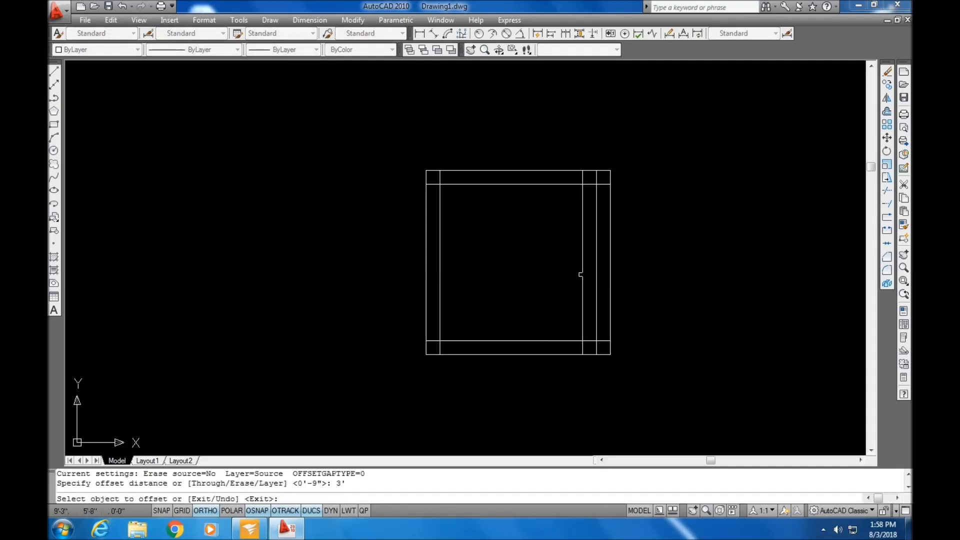
click(579, 274)
click(560, 273)
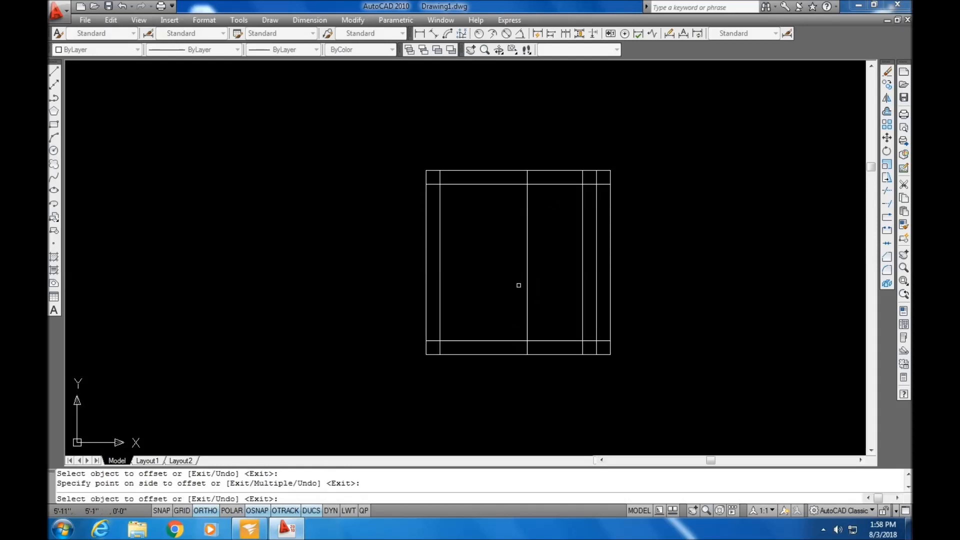
key(Return)
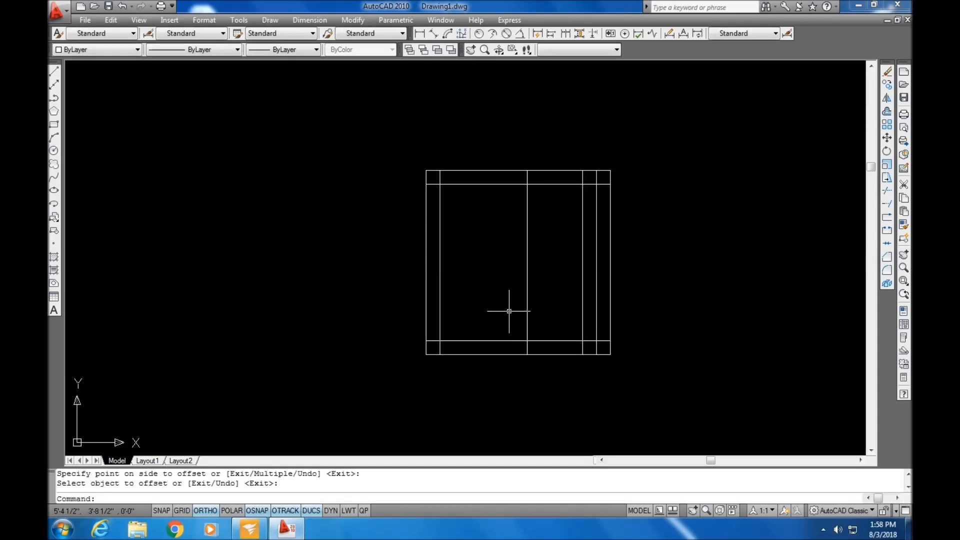
Trim the two vertical opening guide lines out of the top wall and the room interior, leaving only their segments within the bottom wall
text(tr)
key(Return)
key(Return)
scroll(578, 200, up, 3)
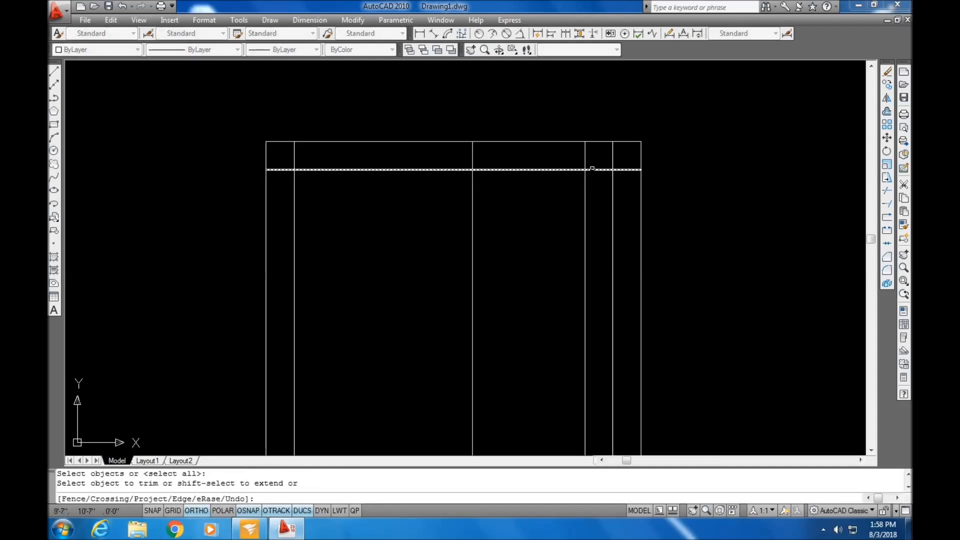
click(589, 156)
click(574, 157)
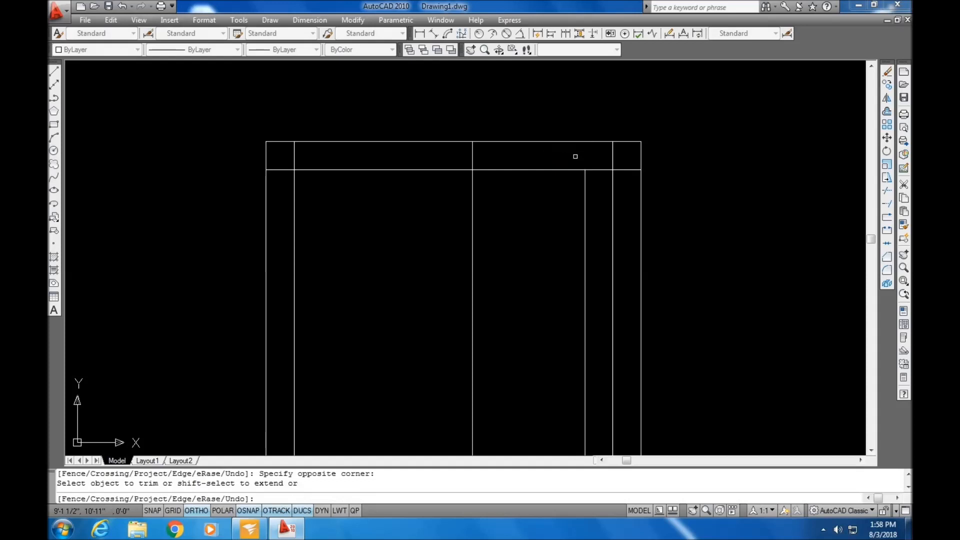
click(472, 156)
scroll(508, 197, down, 2)
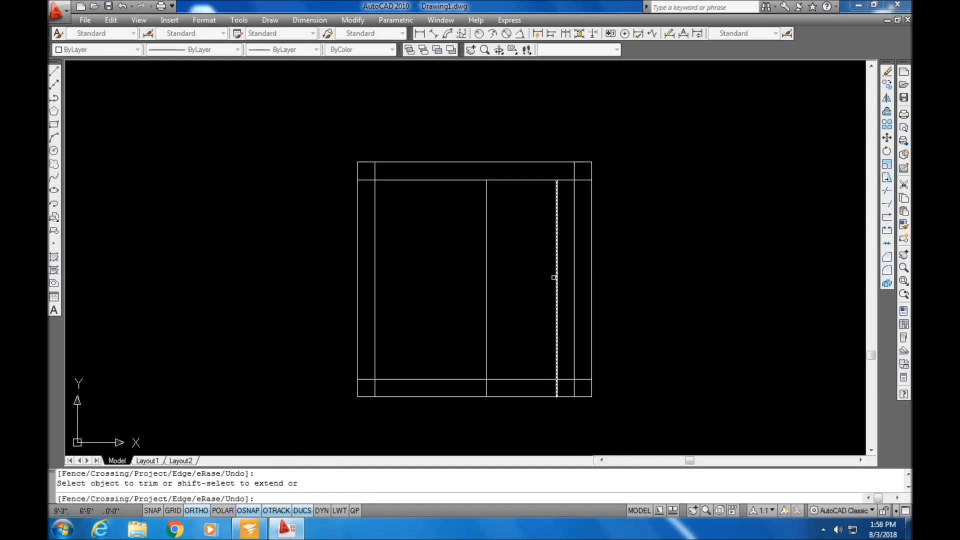
click(557, 269)
click(489, 287)
click(473, 260)
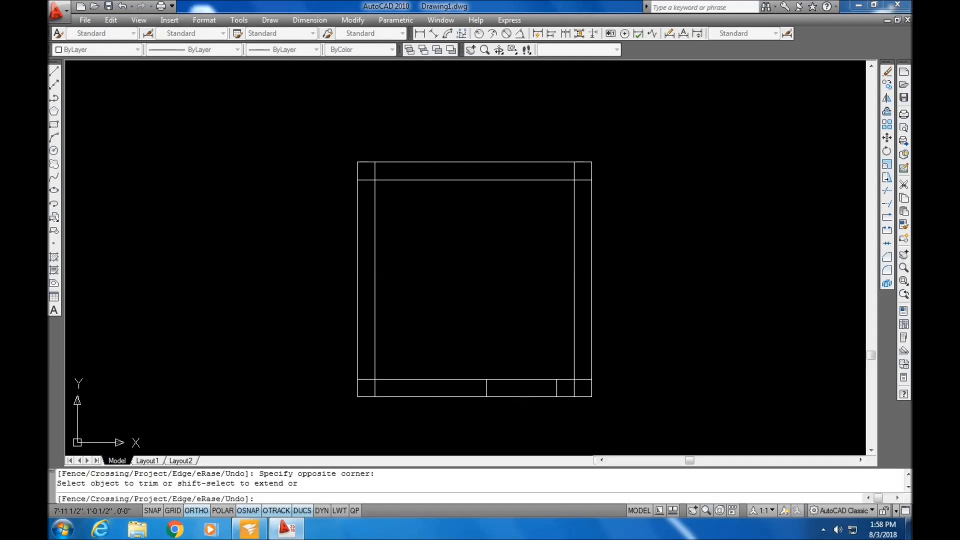
Trim both horizontal lines of the bottom wall between the two guide segments to cut the 3' opening
click(538, 414)
click(508, 343)
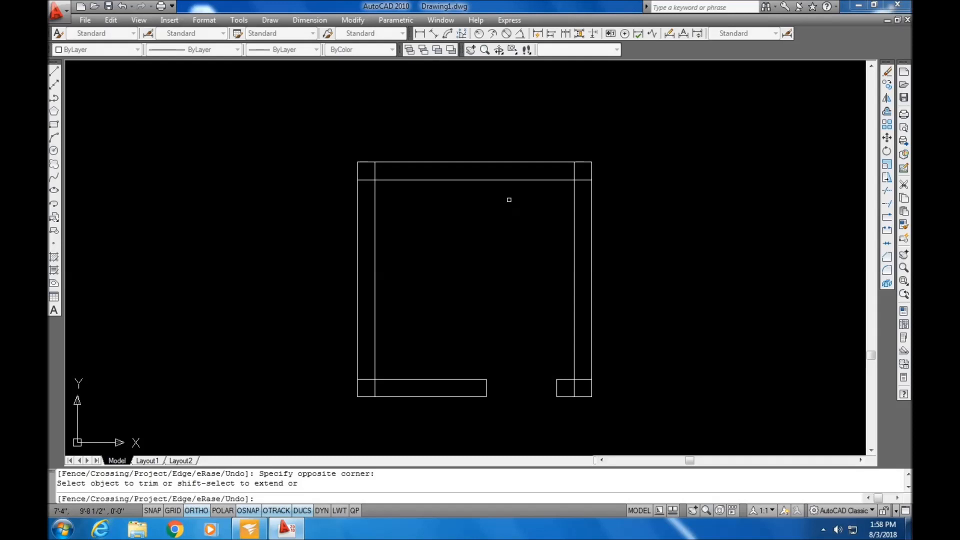
key(Return)
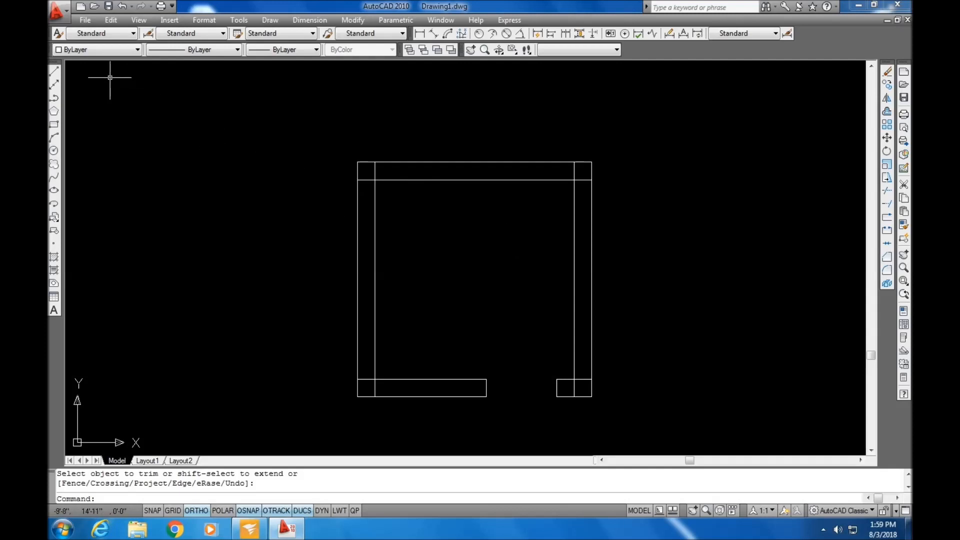
Draw a closed 3' by 9" rectangle from lines in the empty area to the right of the room
click(54, 74)
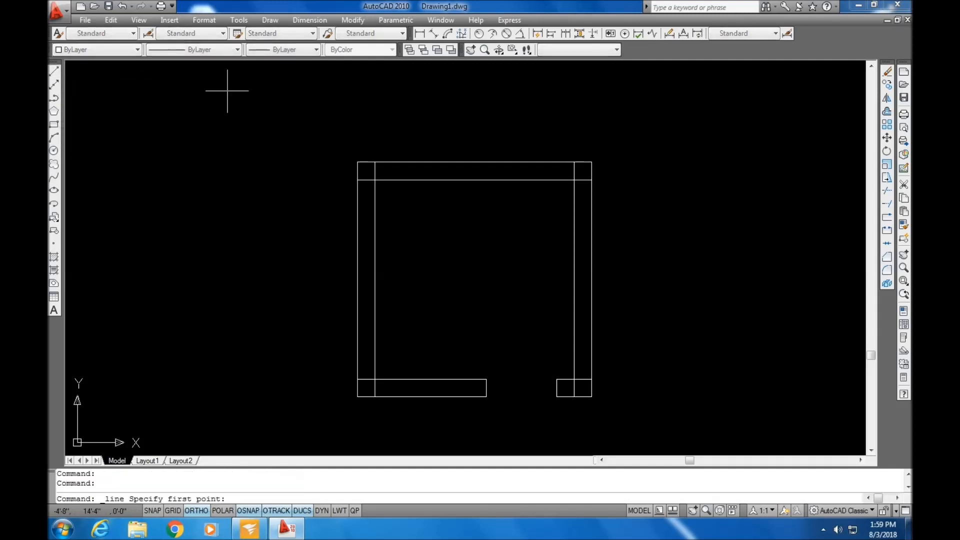
click(688, 214)
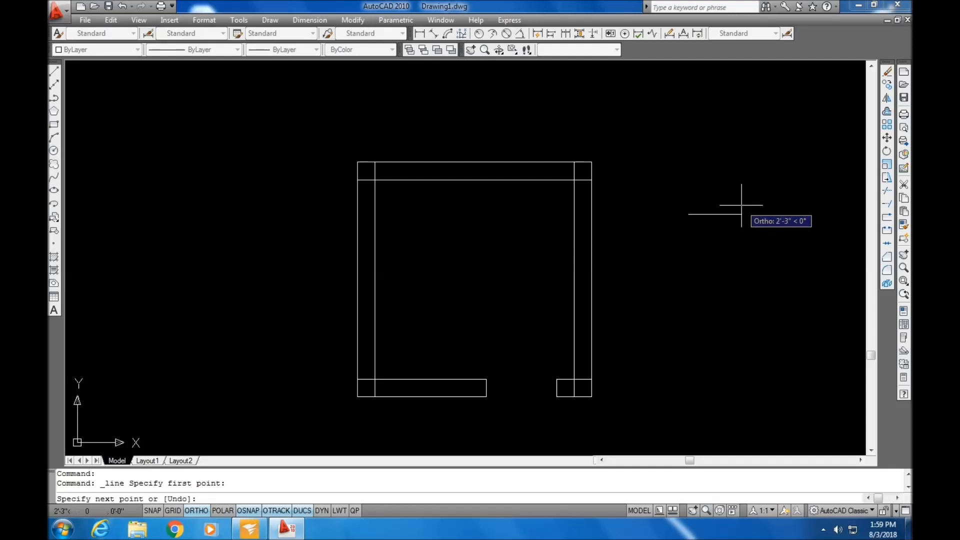
key(Return)
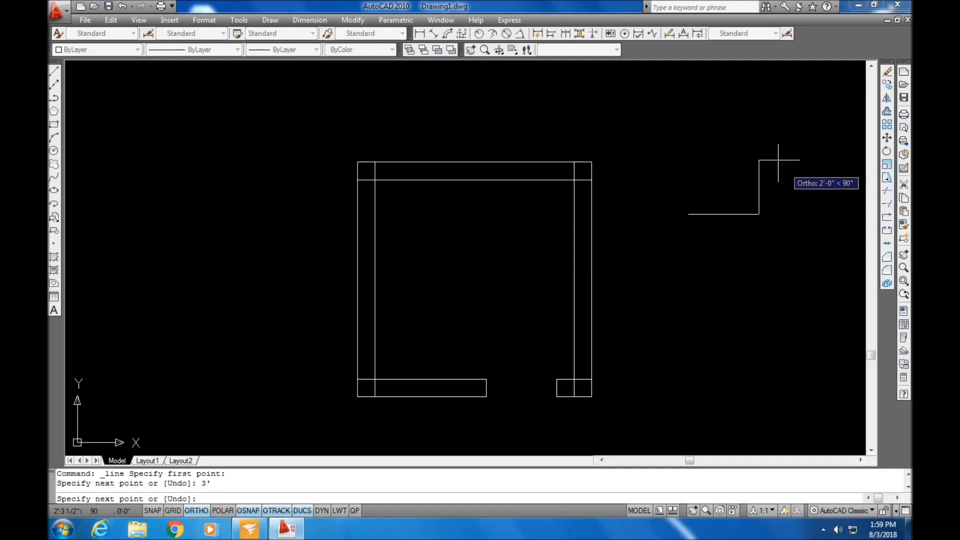
text(9)
key(Return)
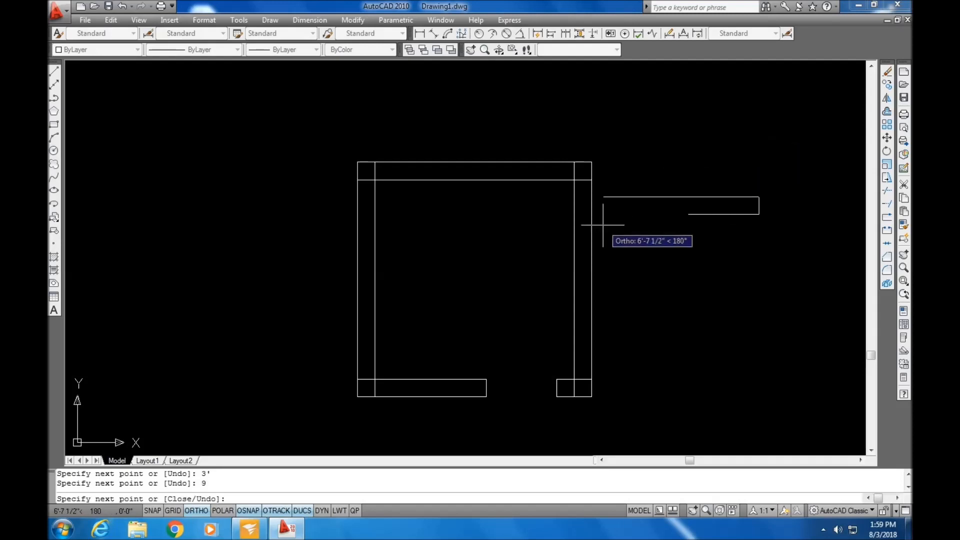
text(3')
key(Return)
scroll(692, 202, up, 2)
click(683, 211)
key(Return)
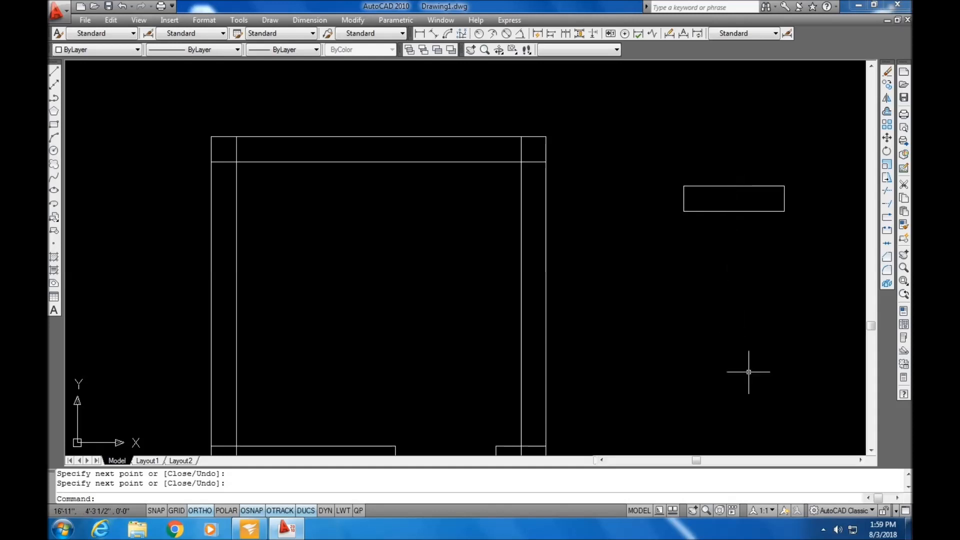
Offset the rectangle's two long sides 3" inward
text(o)
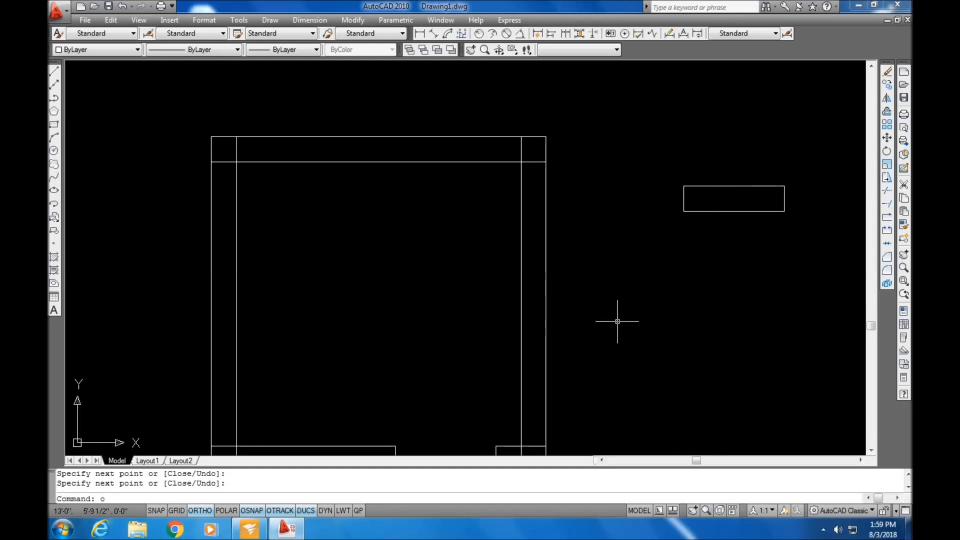
key(Return)
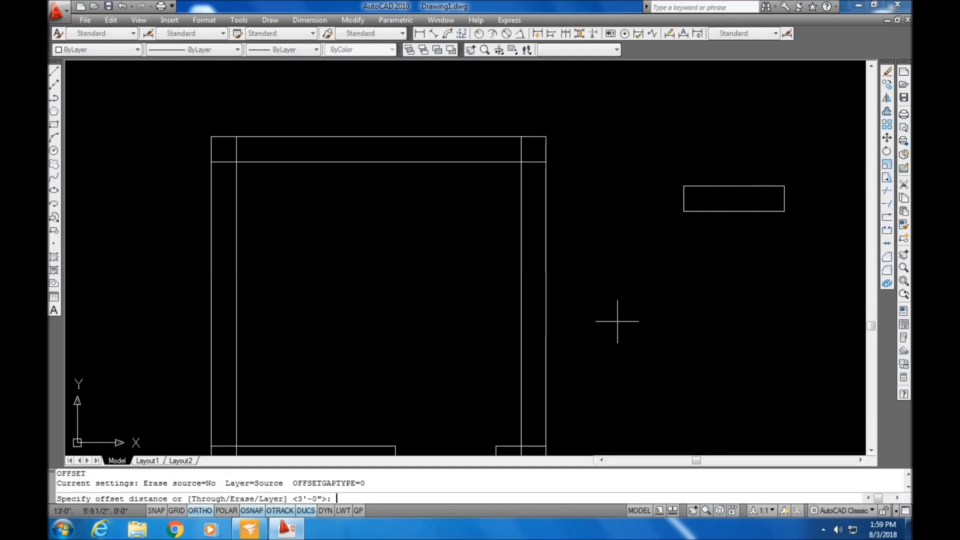
key(Return)
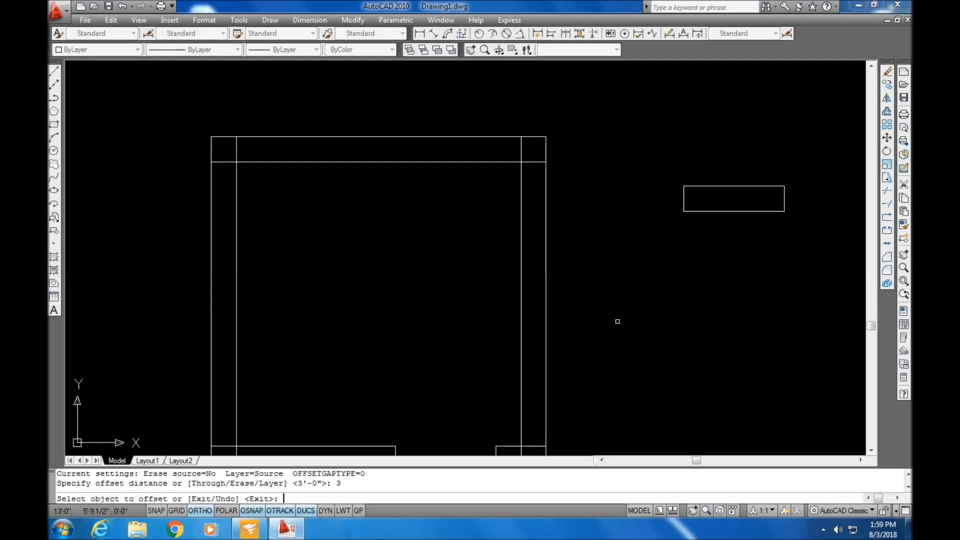
click(739, 209)
click(734, 192)
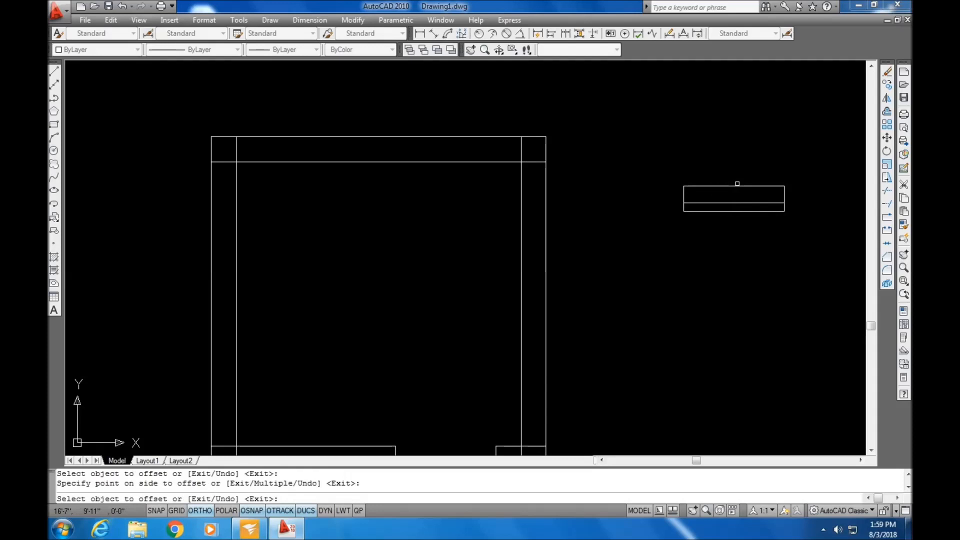
click(734, 186)
click(742, 226)
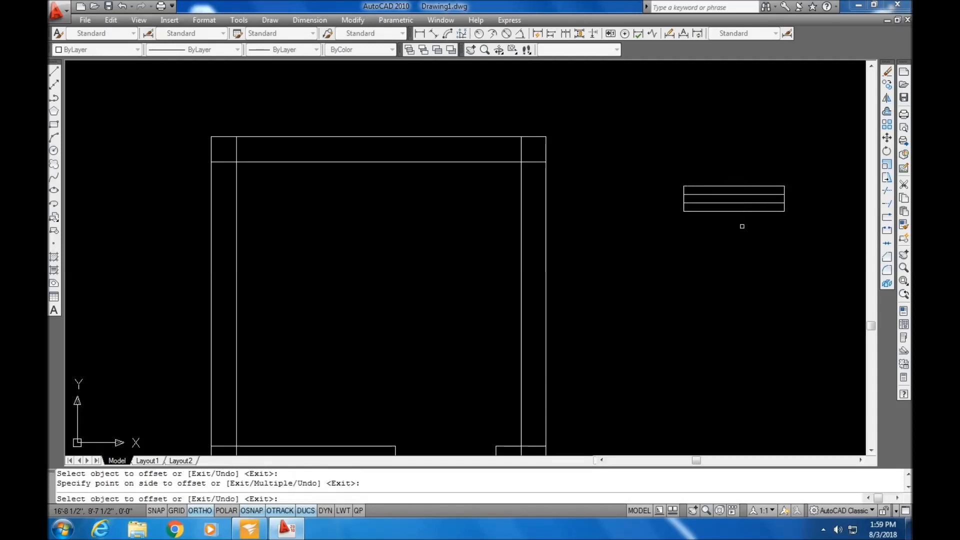
key(Return)
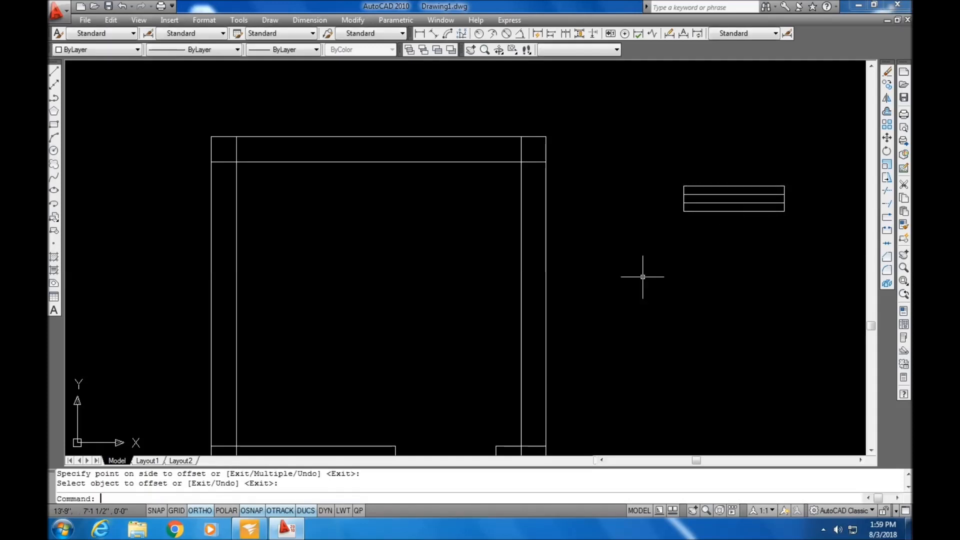
Draw lines from the small rectangle's upper-right corner: 9" right, 2' up, and left to beyond the rectangle's left end
click(54, 75)
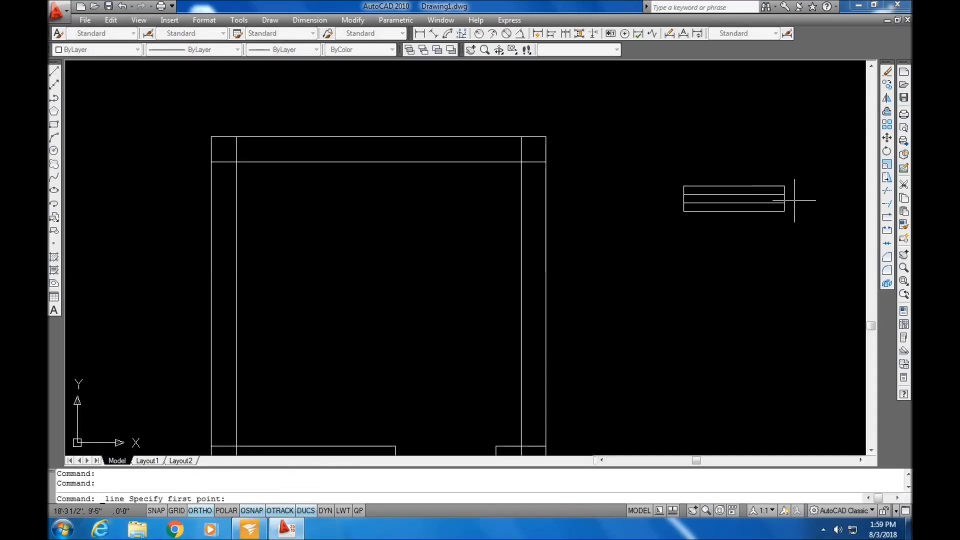
click(784, 186)
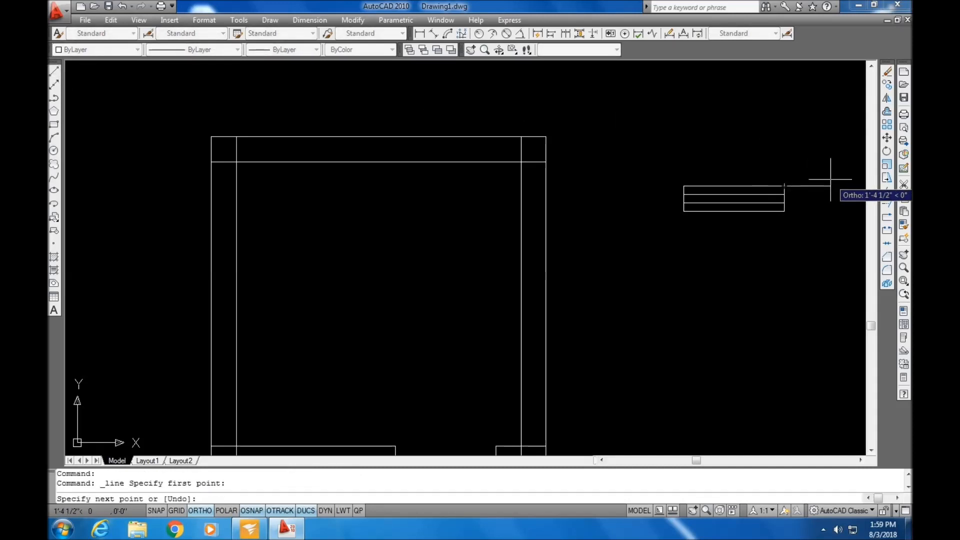
scroll(85, 278, down, 2)
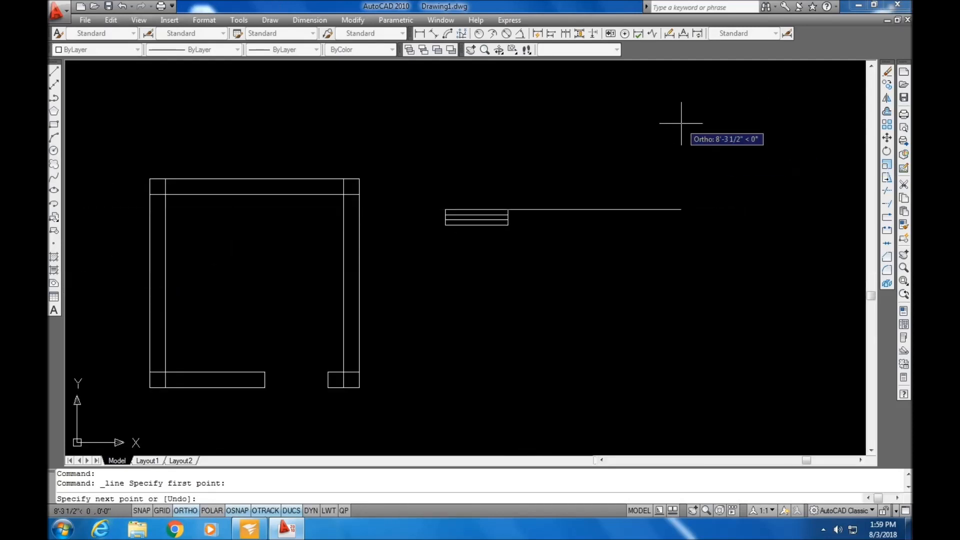
key(Return)
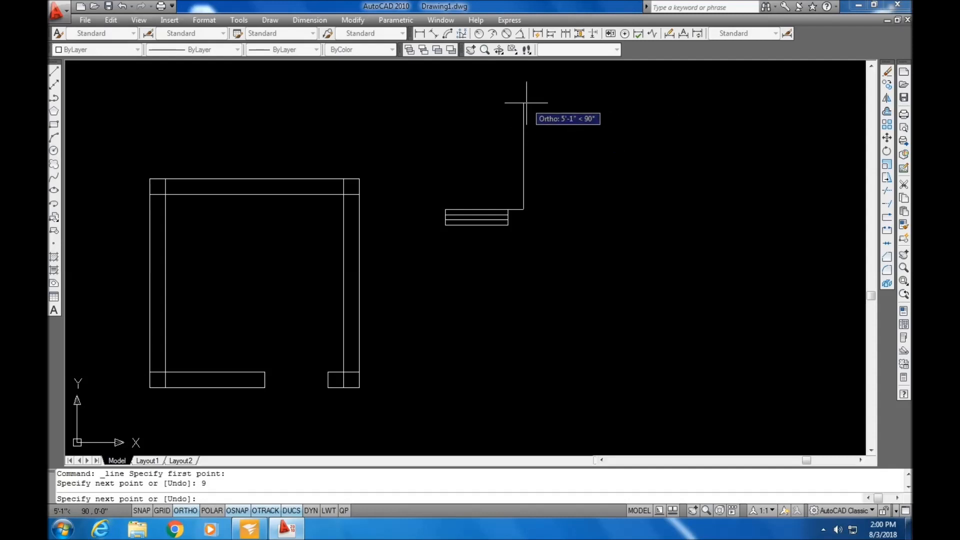
key(Return)
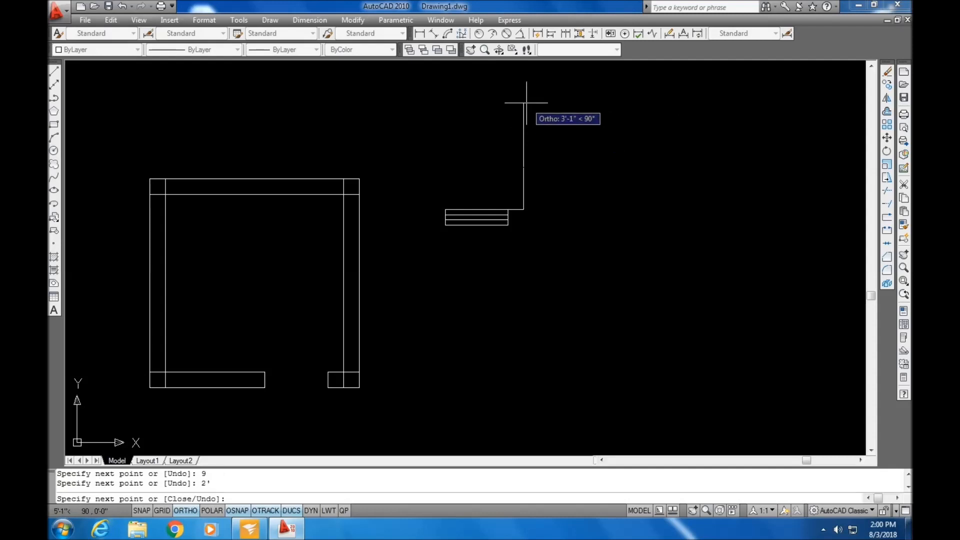
click(395, 168)
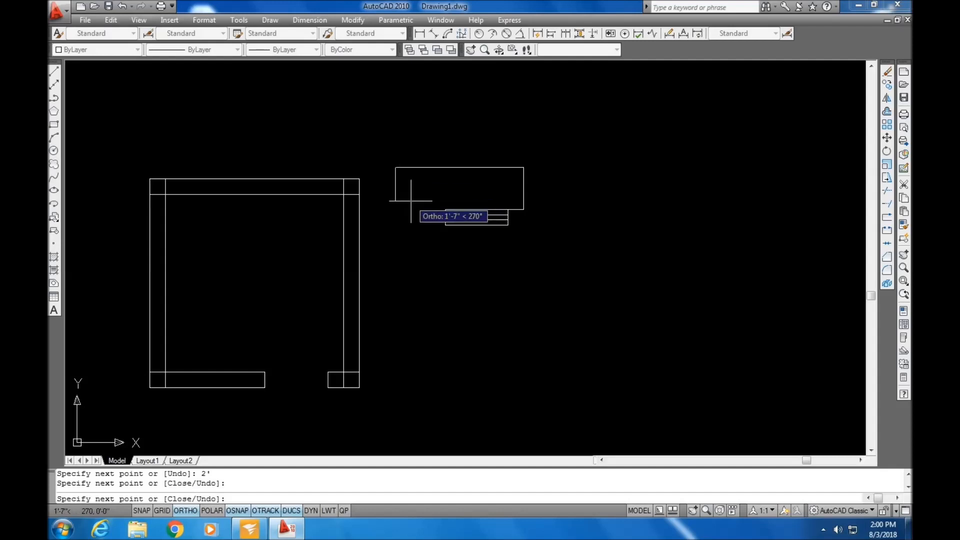
key(Return)
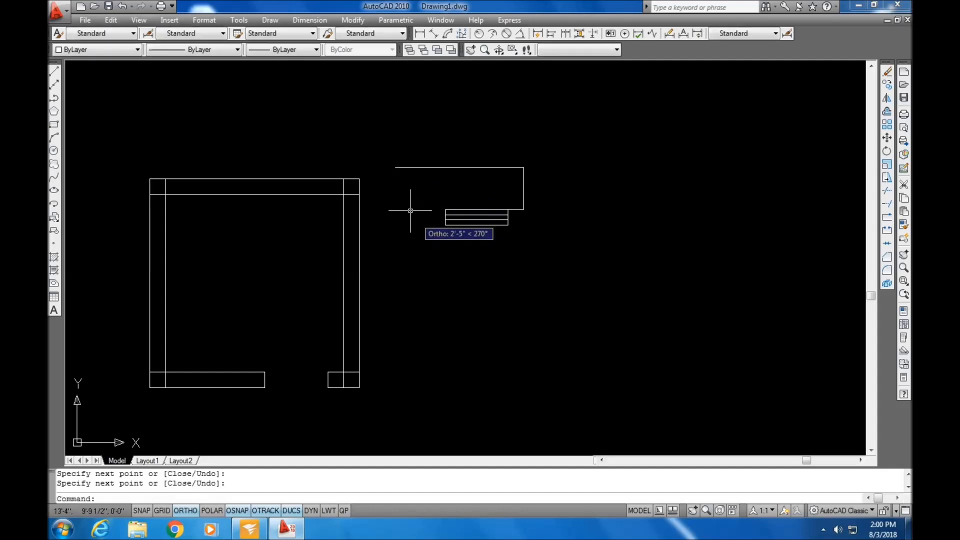
Draw lines from the small rectangle's upper-left corner: 9" left, and up to the long horizontal line above
click(55, 75)
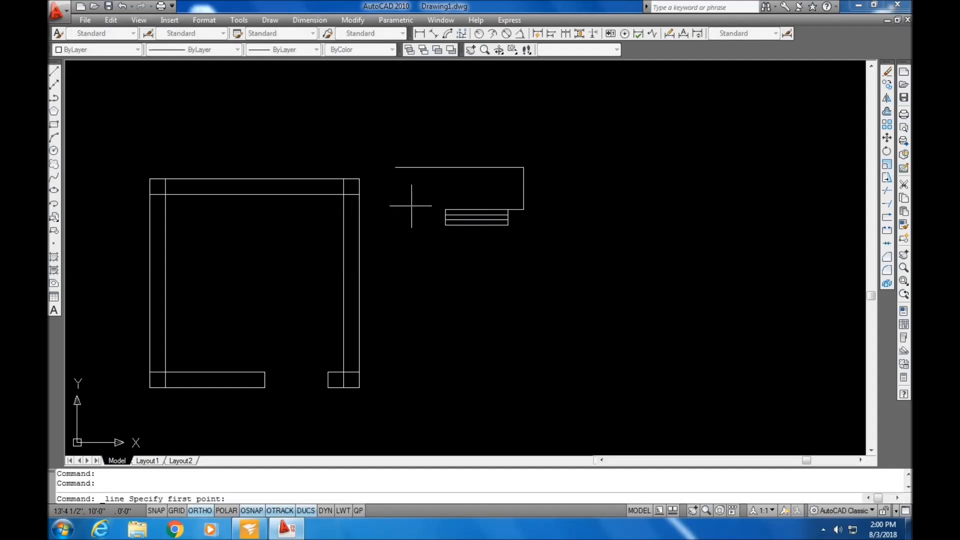
click(445, 209)
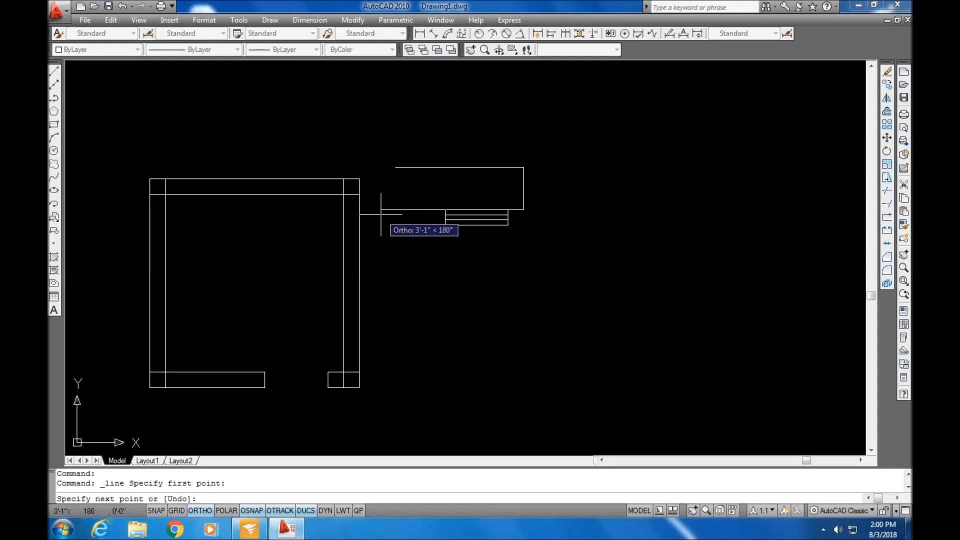
key(Return)
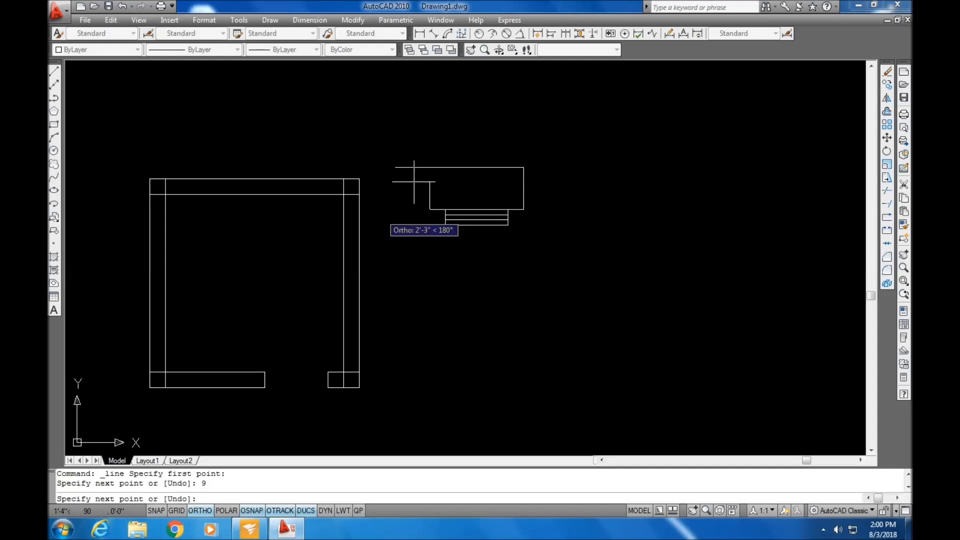
scroll(428, 156, up, 2)
click(427, 182)
key(Return)
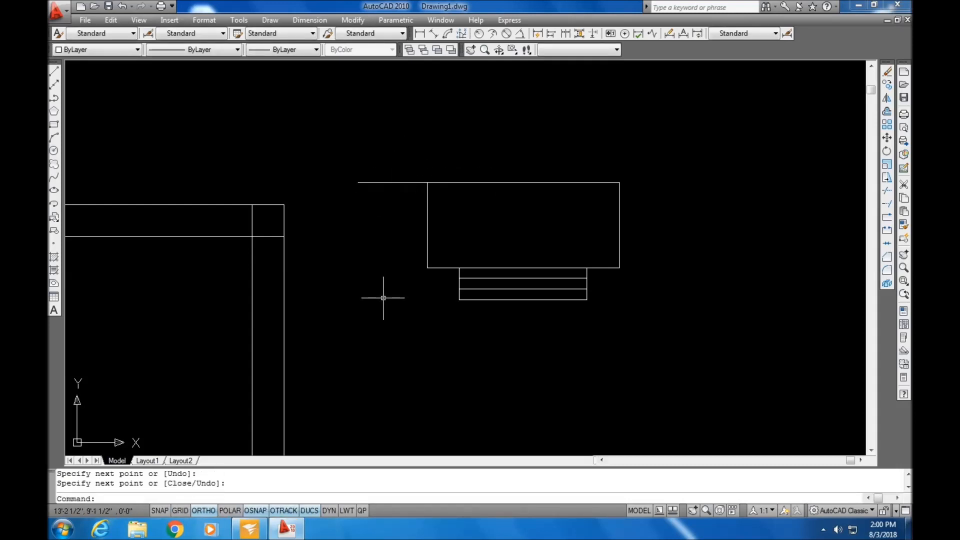
Trim the part of the upper horizontal line that overhangs the larger rectangle's left side
text(tr)
key(Return)
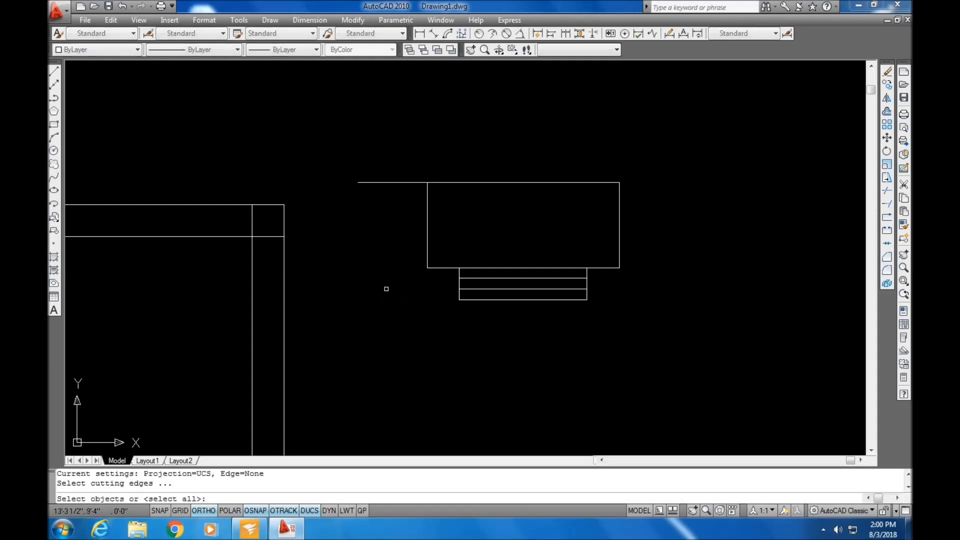
key(Return)
click(407, 226)
click(366, 143)
scroll(384, 222, down, 2)
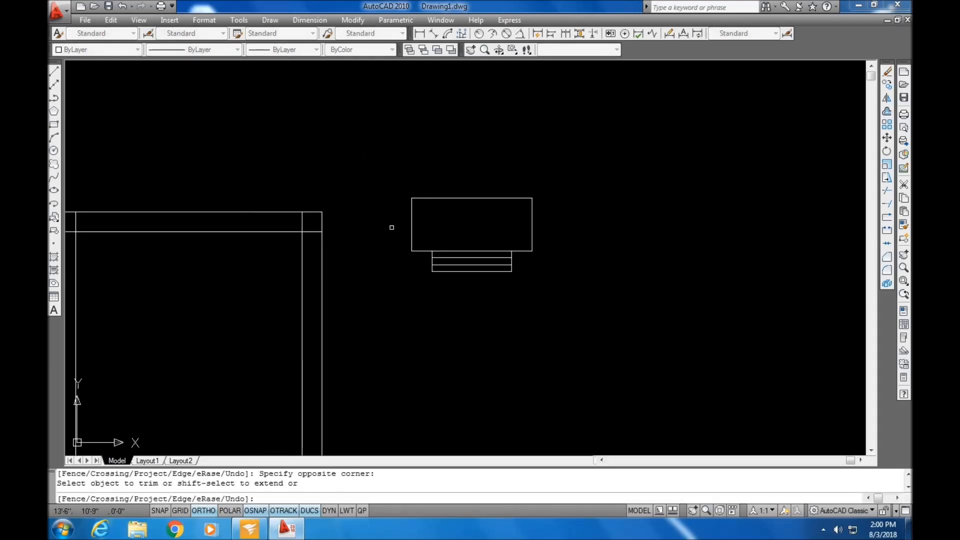
key(Return)
Load the ACAD_ISO03W100 (ISO dash space) linetype into the drawing through the Linetype Manager
middle_drag(441, 266, 580, 233)
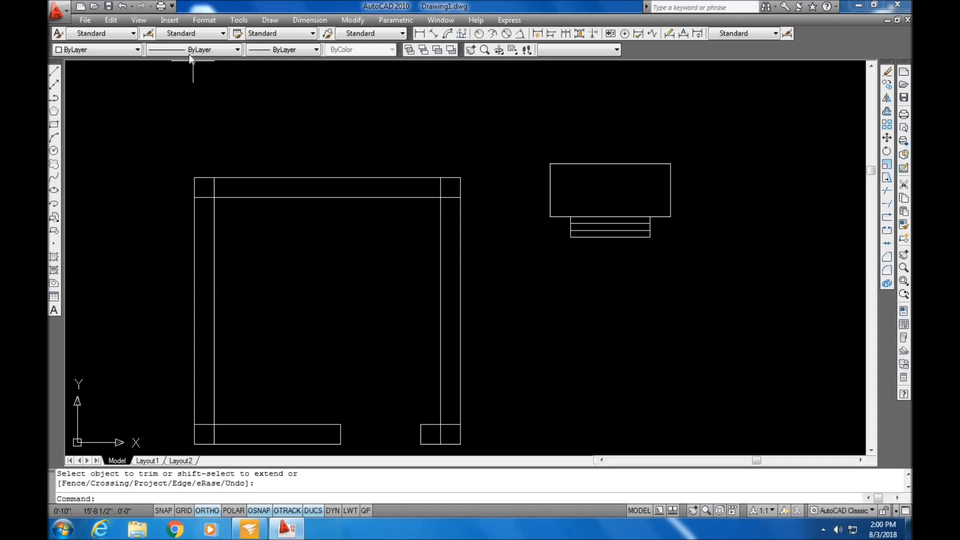
click(236, 50)
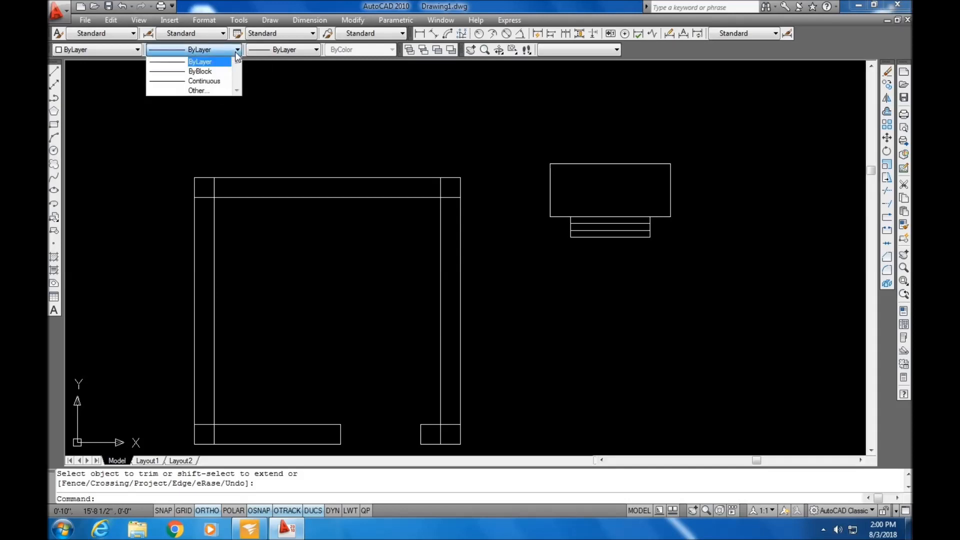
click(206, 90)
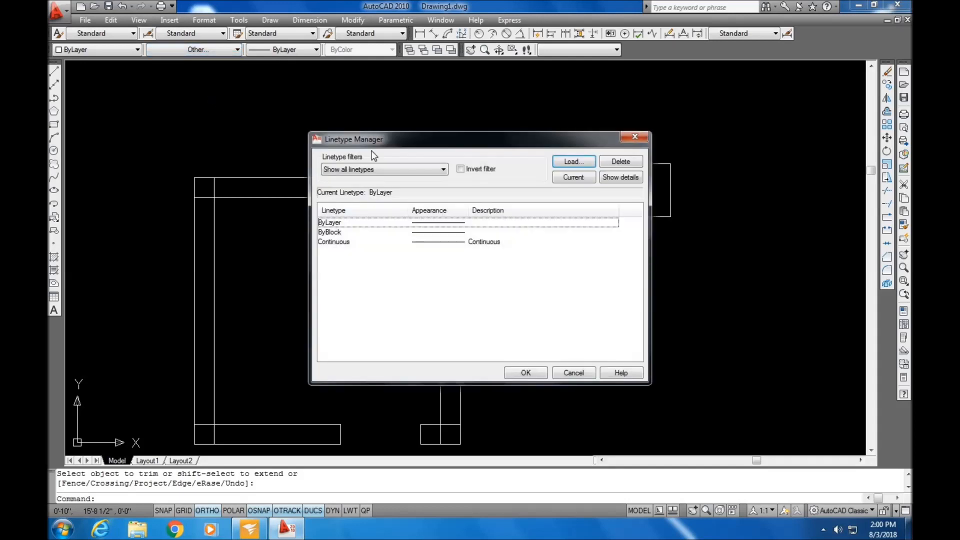
click(565, 162)
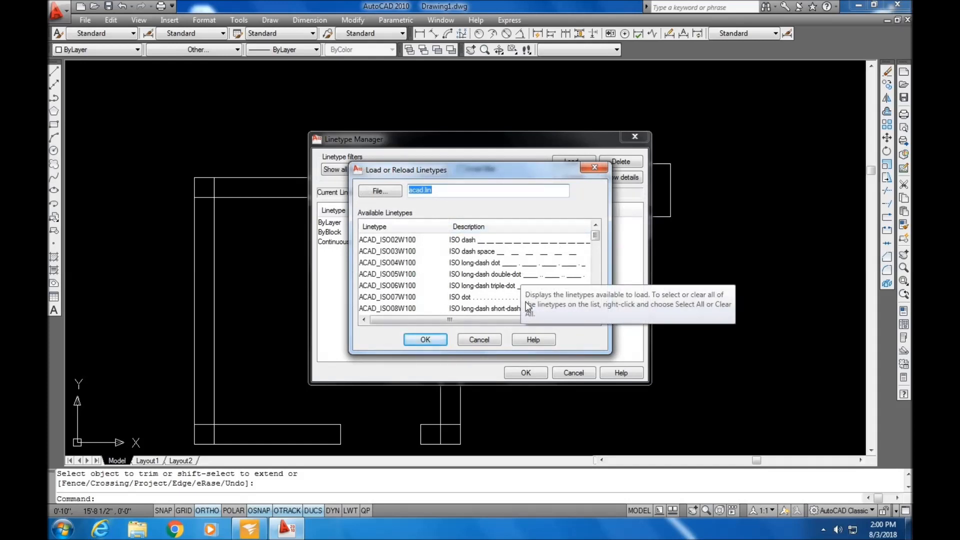
click(461, 256)
click(425, 340)
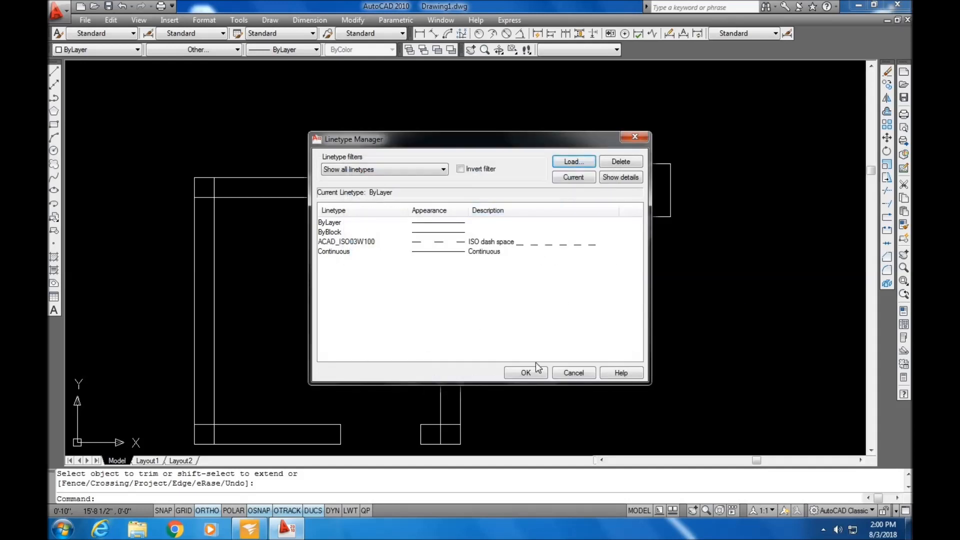
Assign the ACAD_ISO03W100 linetype to the upper horizontal line of the window projection
click(525, 373)
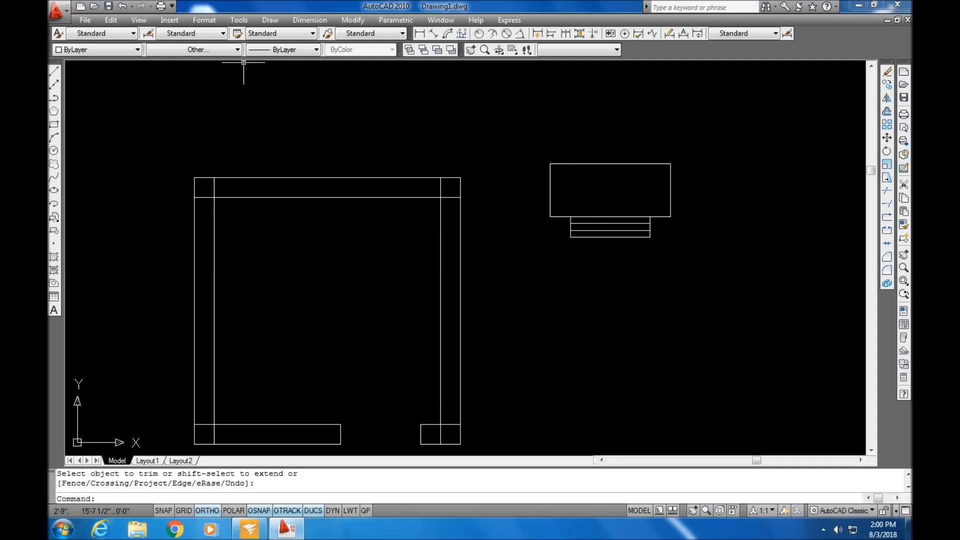
click(648, 189)
click(615, 137)
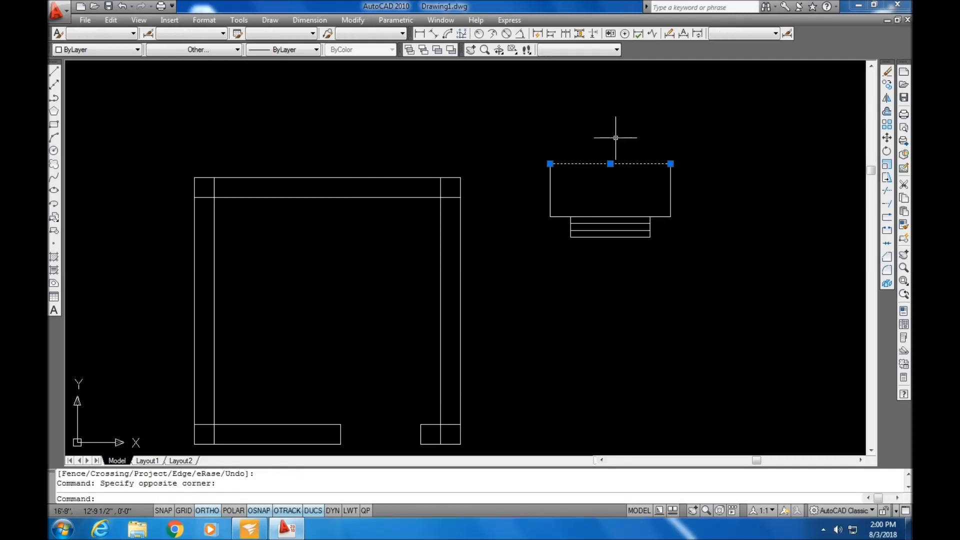
click(237, 50)
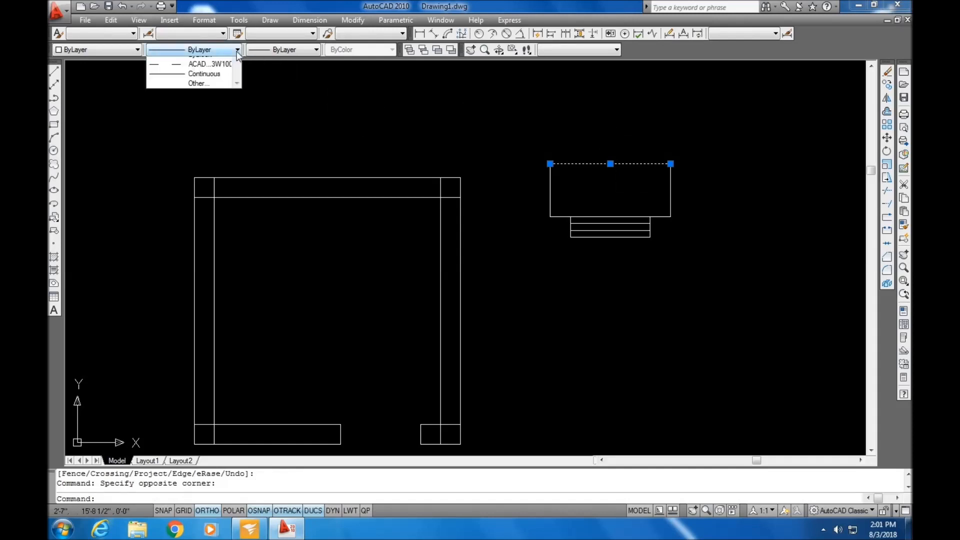
click(210, 82)
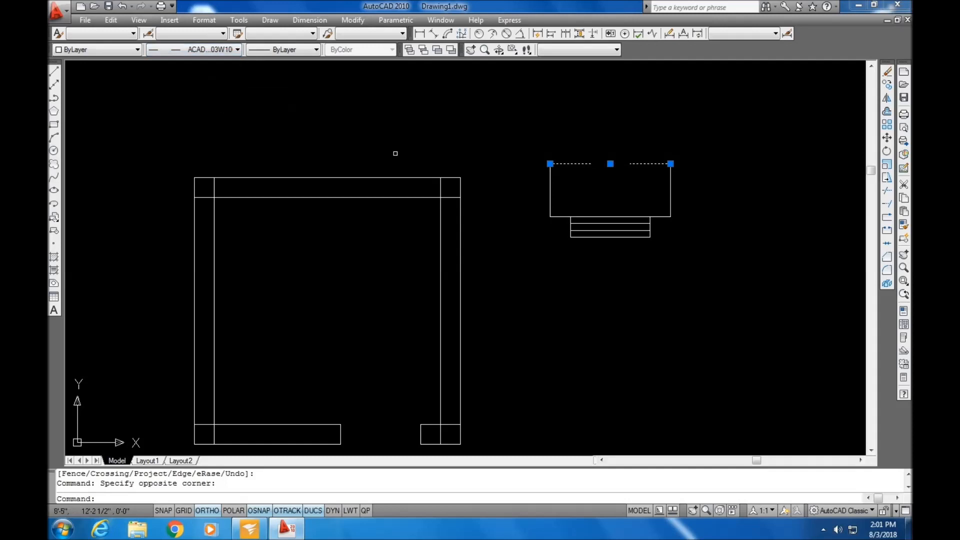
text(tr)
key(Return)
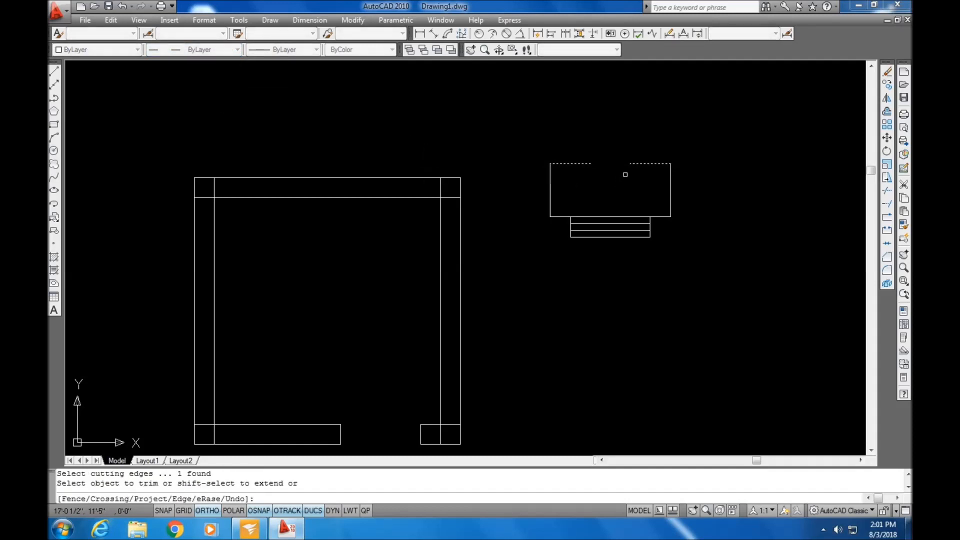
key(Return)
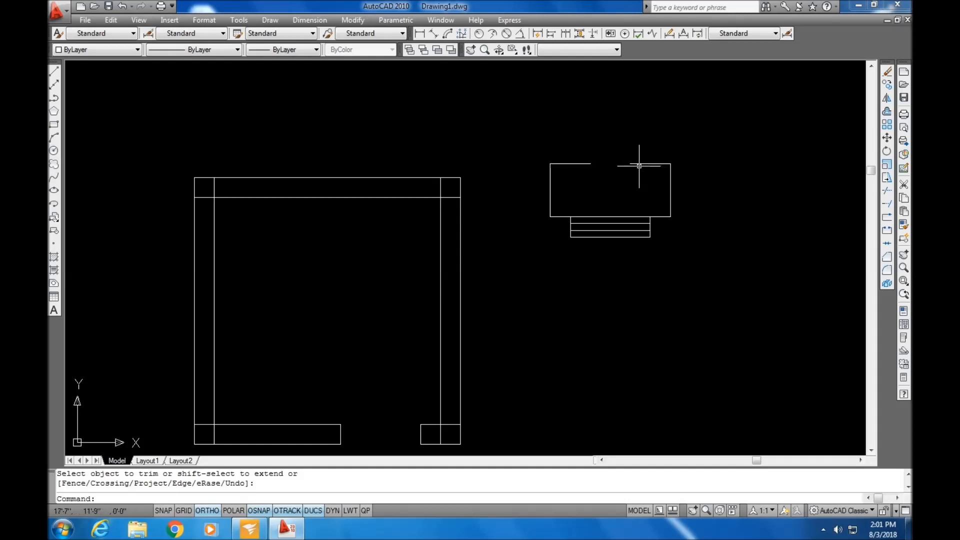
Set the linetype scale of the projection's upper horizontal line to 0.2
click(638, 164)
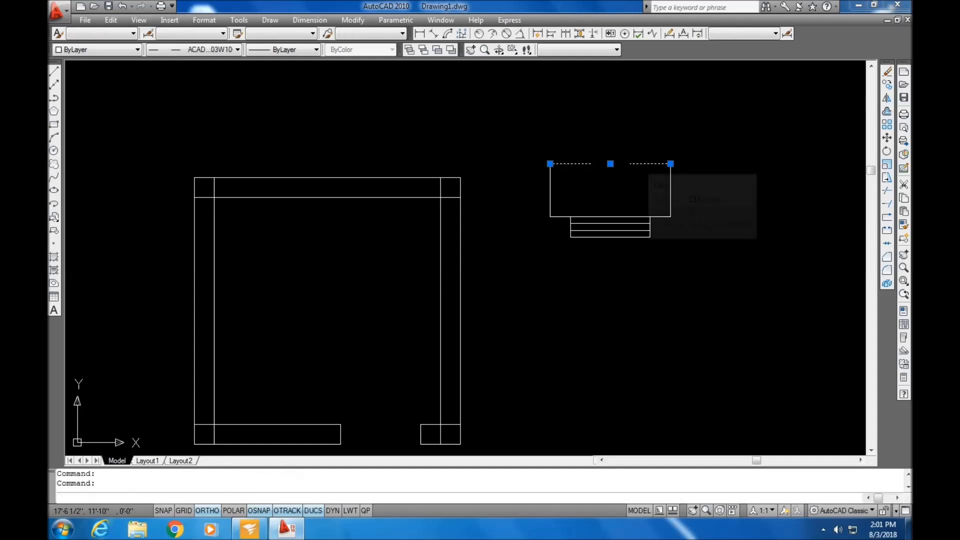
key(ctrl+1)
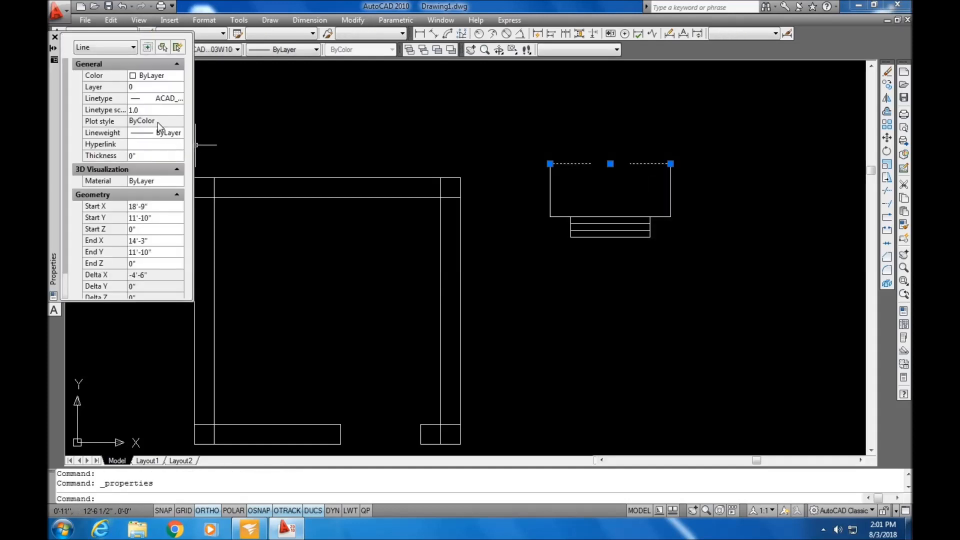
click(149, 111)
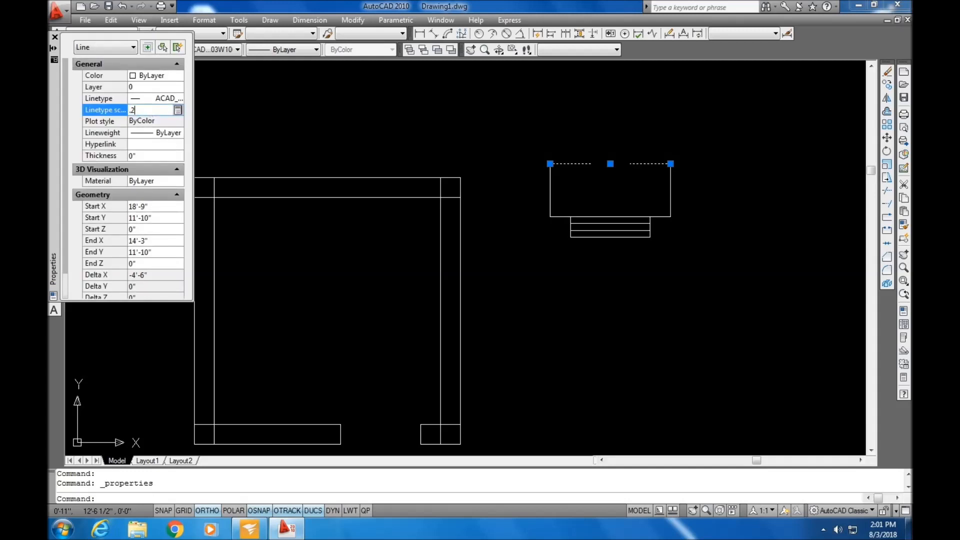
text(.2)
key(Return)
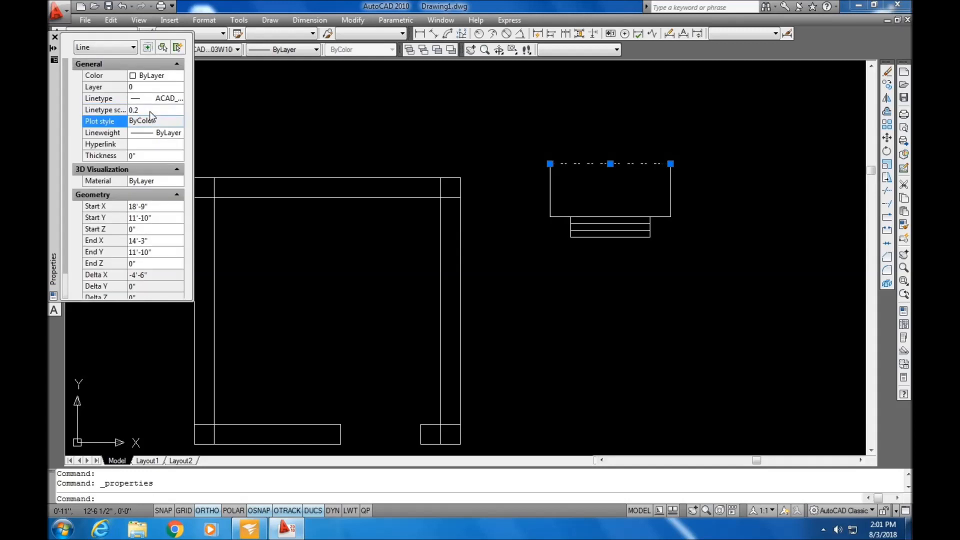
click(55, 36)
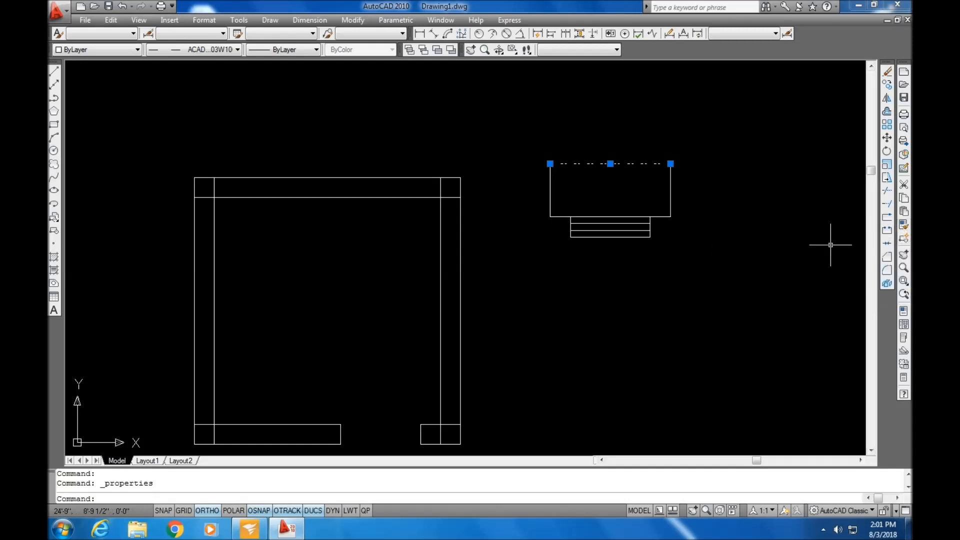
Match the dashed line's properties onto the projection's two vertical sides and the two inner horizontal lines of the window
click(904, 225)
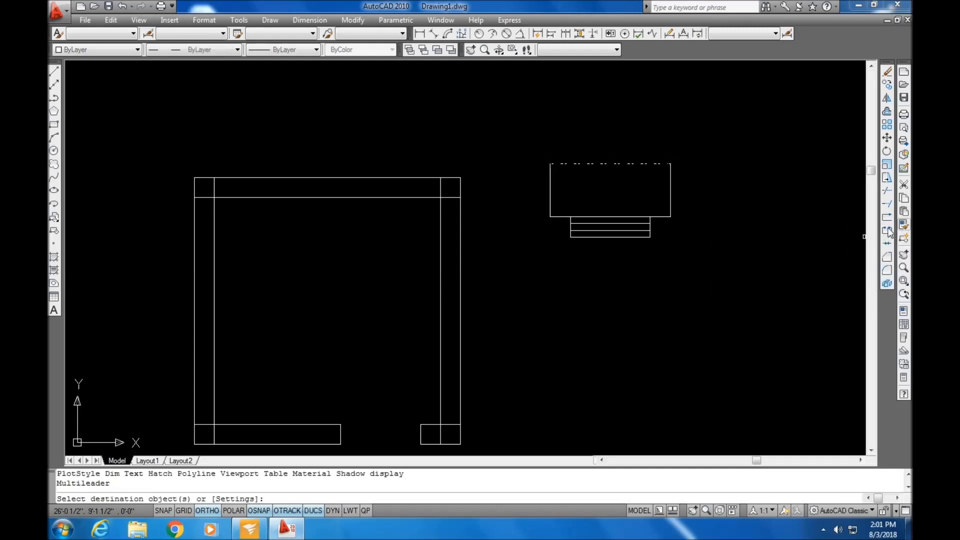
click(644, 165)
click(670, 180)
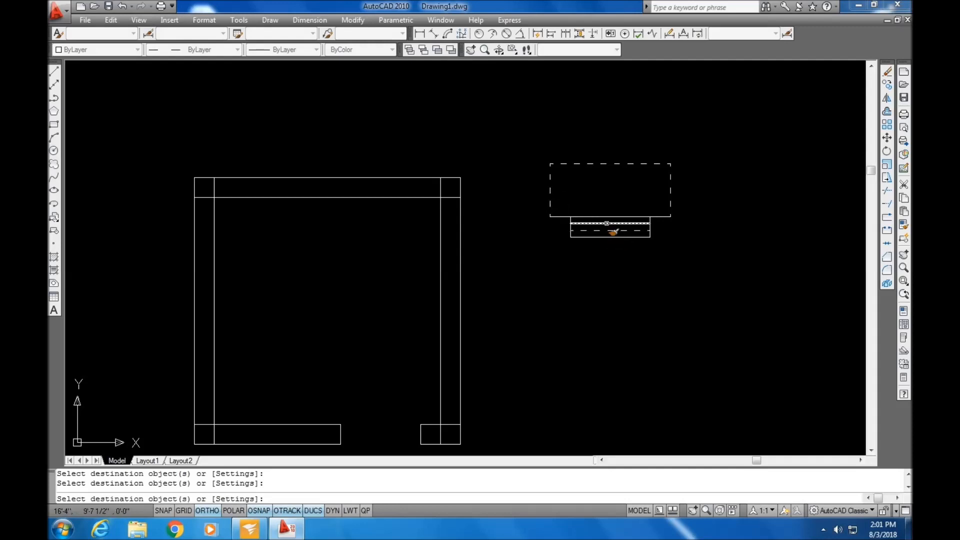
key(Return)
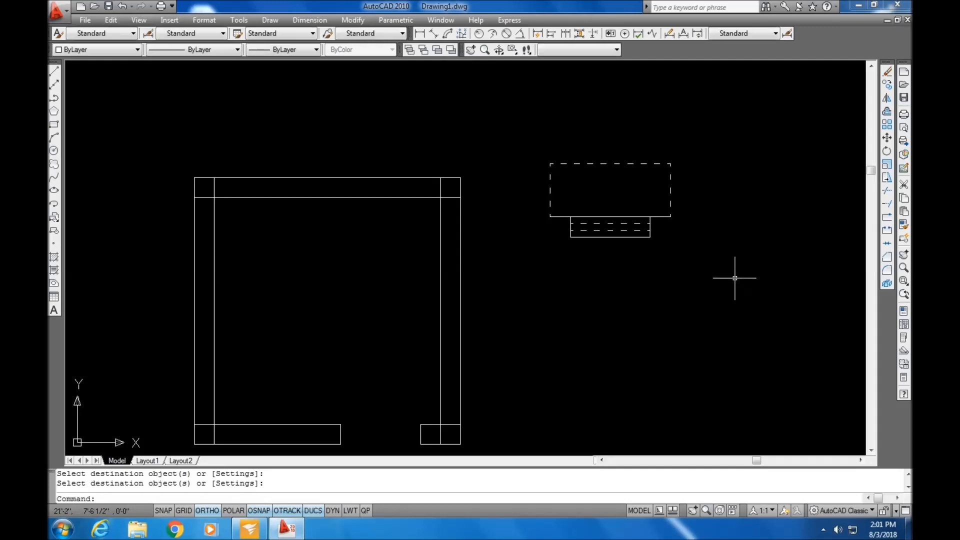
Copy the whole window symbol from its lower edge's midpoint to the midpoint of the upper wall's inner line
click(722, 295)
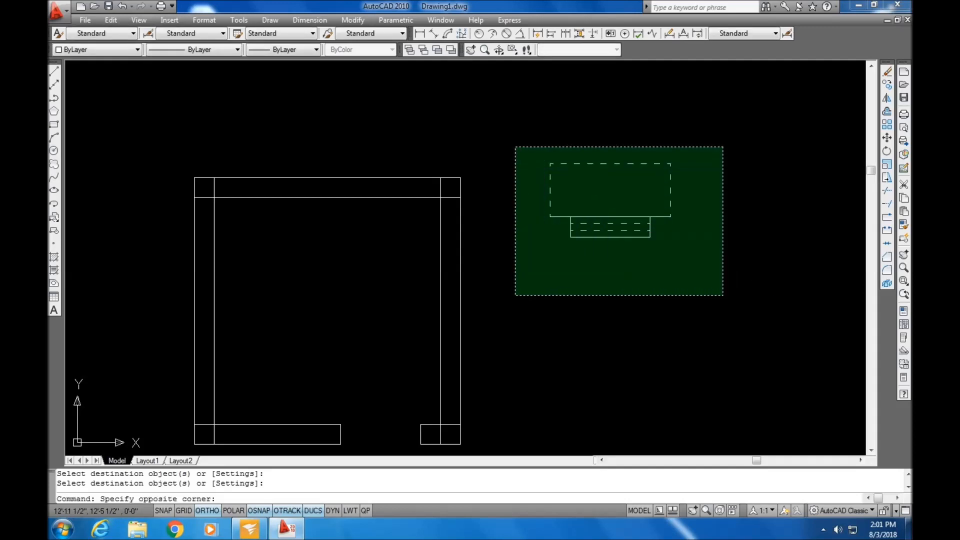
click(514, 146)
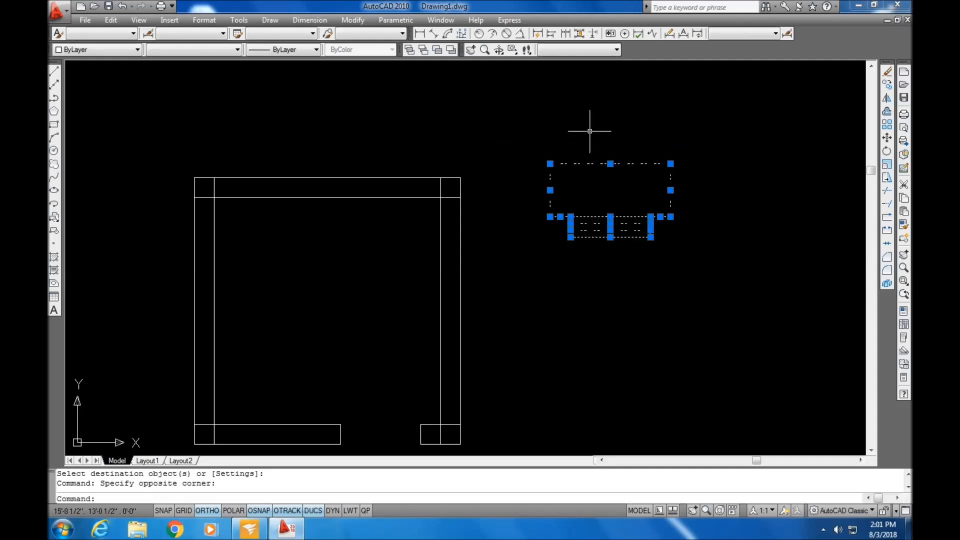
click(887, 85)
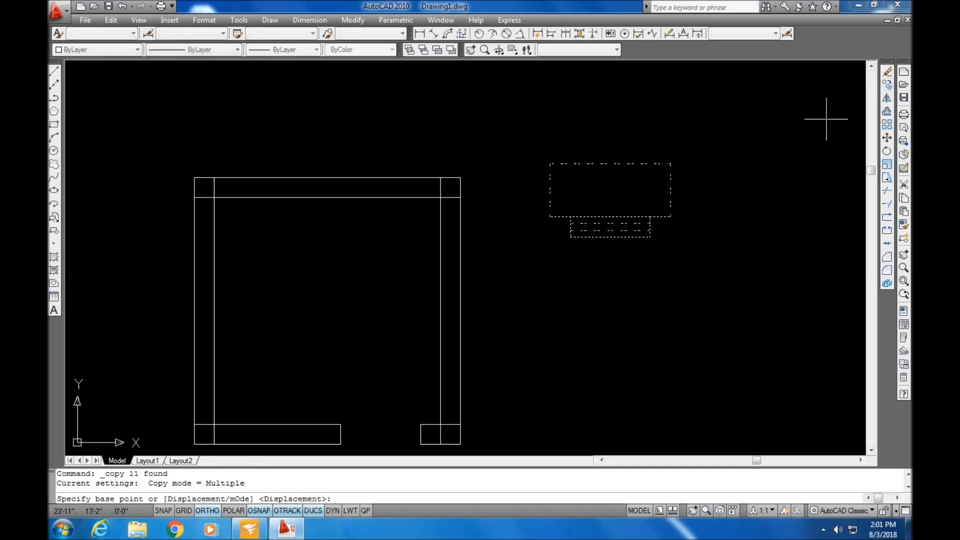
click(610, 237)
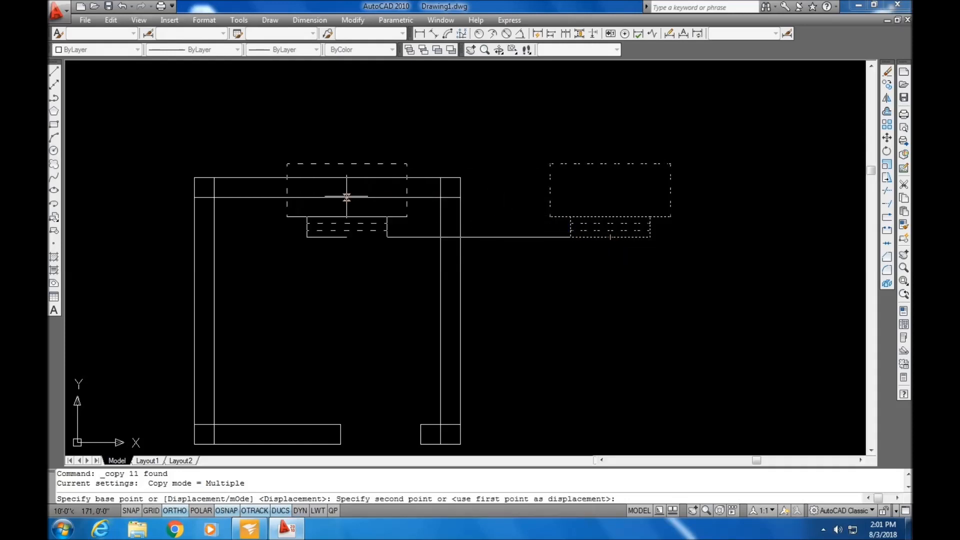
click(327, 198)
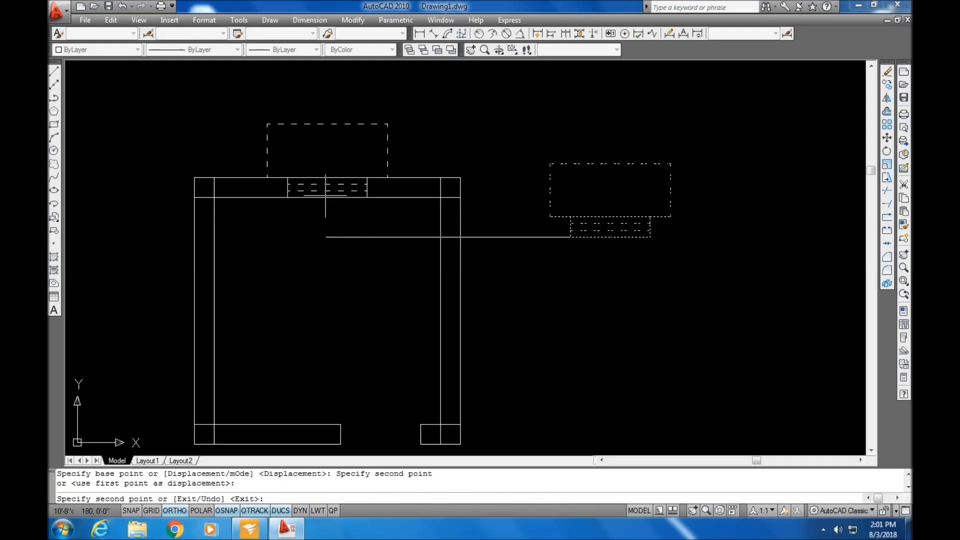
key(Return)
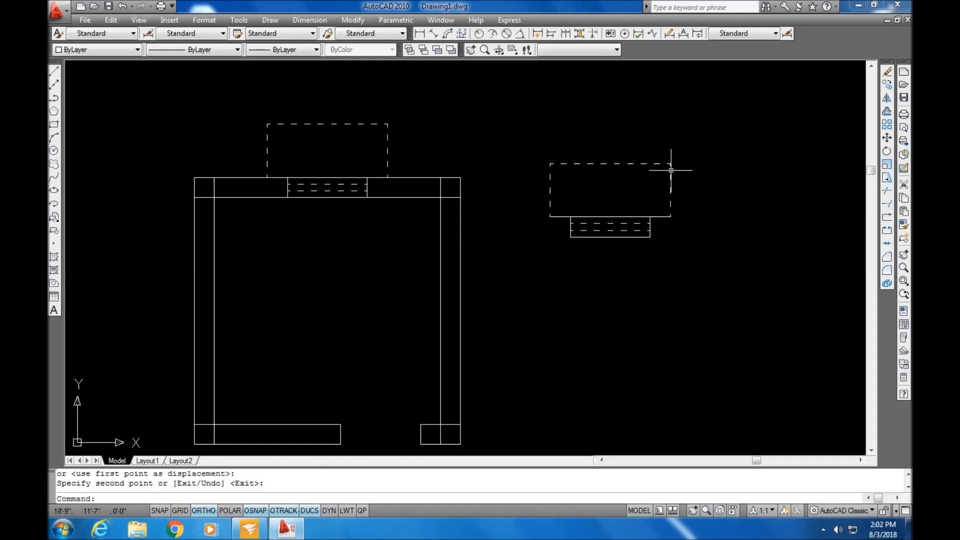
Rotate the separate window symbol 90° counterclockwise about the midpoint of its lower edge
click(540, 138)
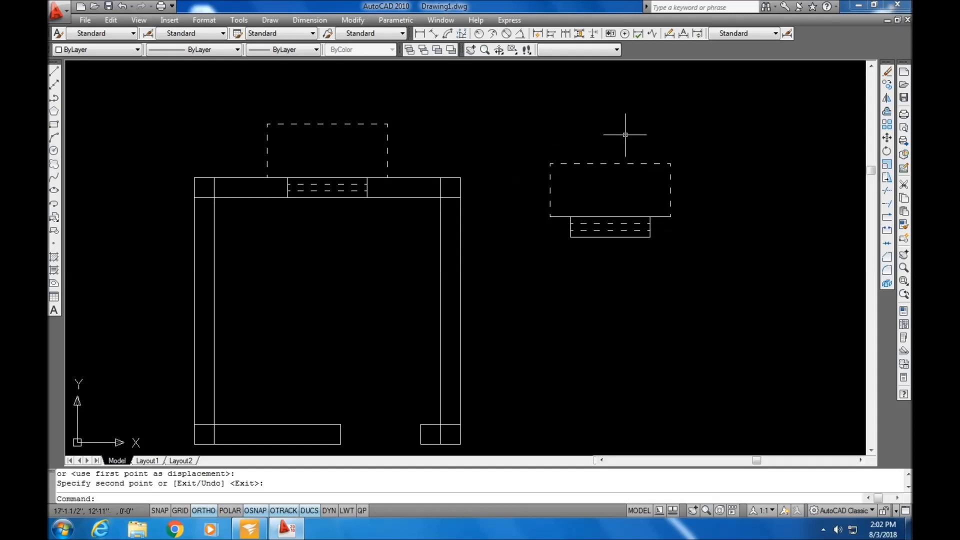
click(705, 280)
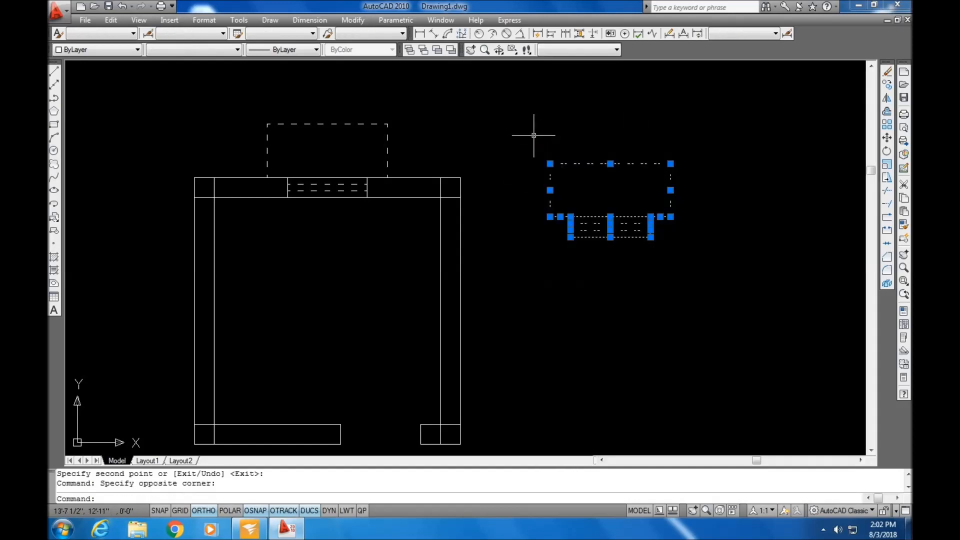
click(886, 152)
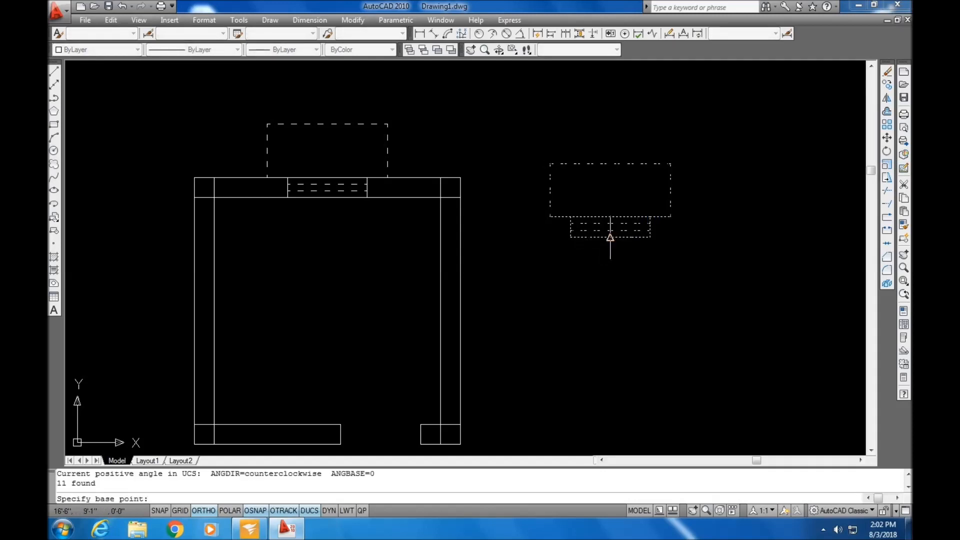
click(610, 237)
click(660, 130)
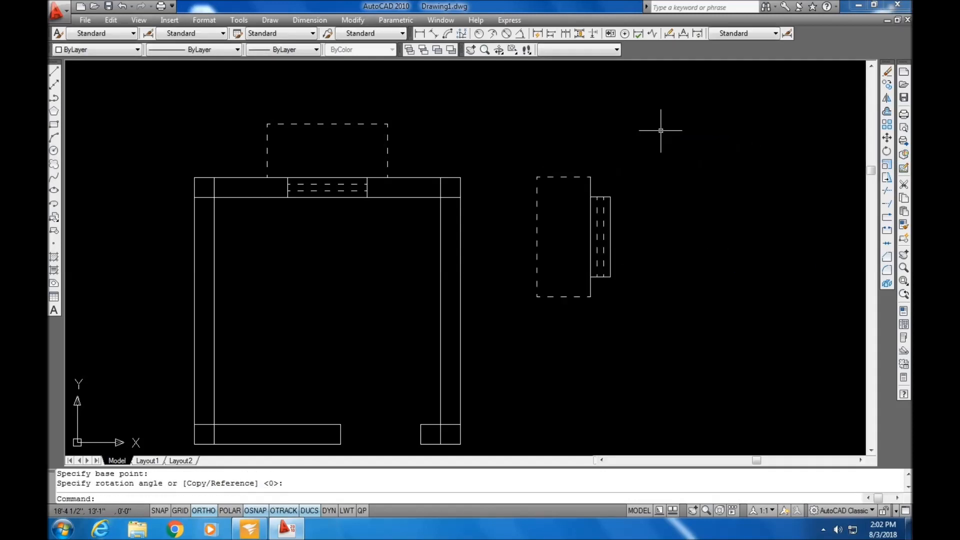
Copy the rotated window symbol from its right edge's midpoint to the midpoint of the left wall's inner line
click(676, 330)
click(490, 138)
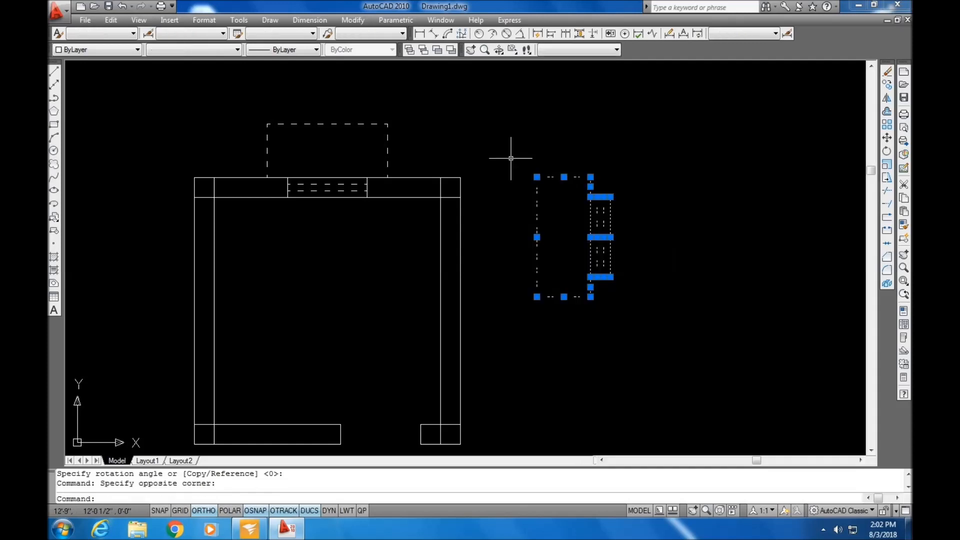
click(886, 86)
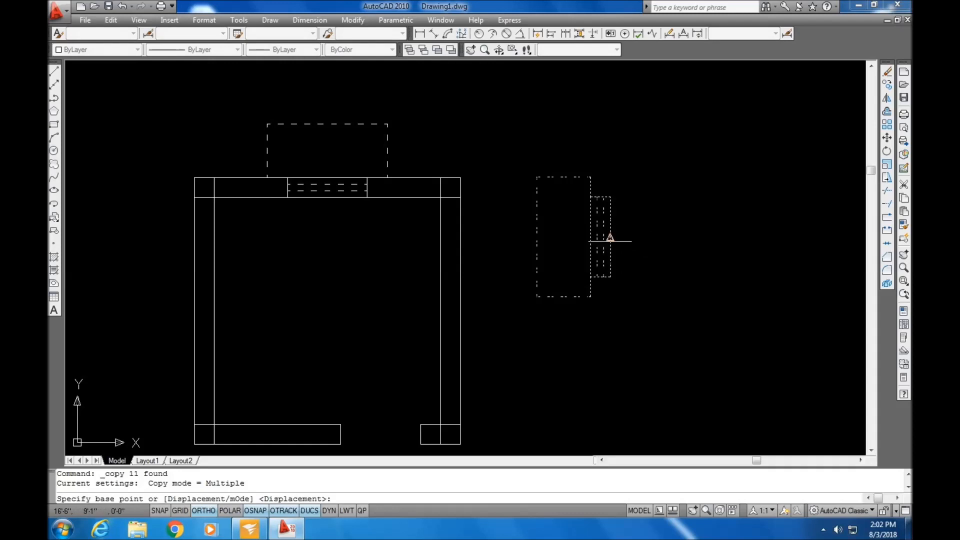
click(610, 237)
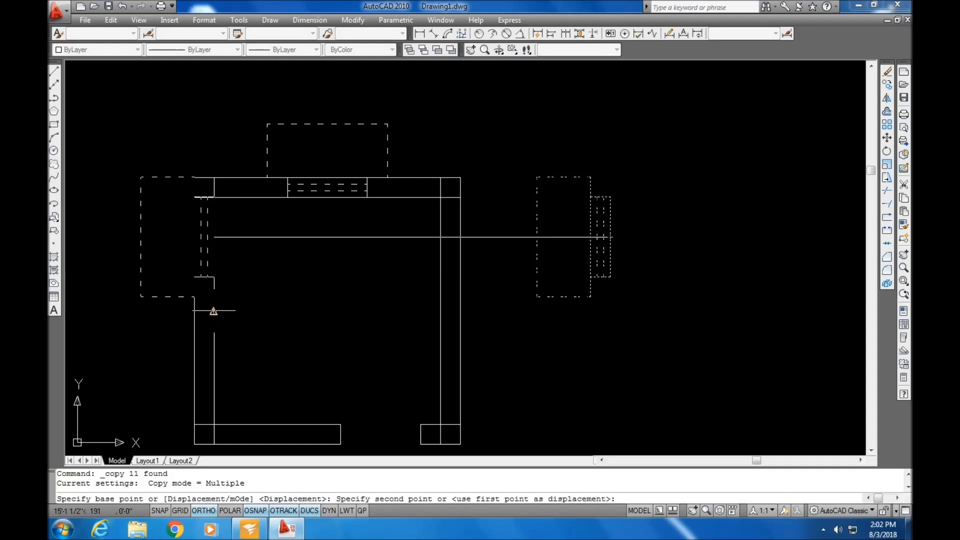
click(213, 311)
key(Return)
Rotate the separate window symbol 180° about a point on its right edge so its projection faces right
click(637, 329)
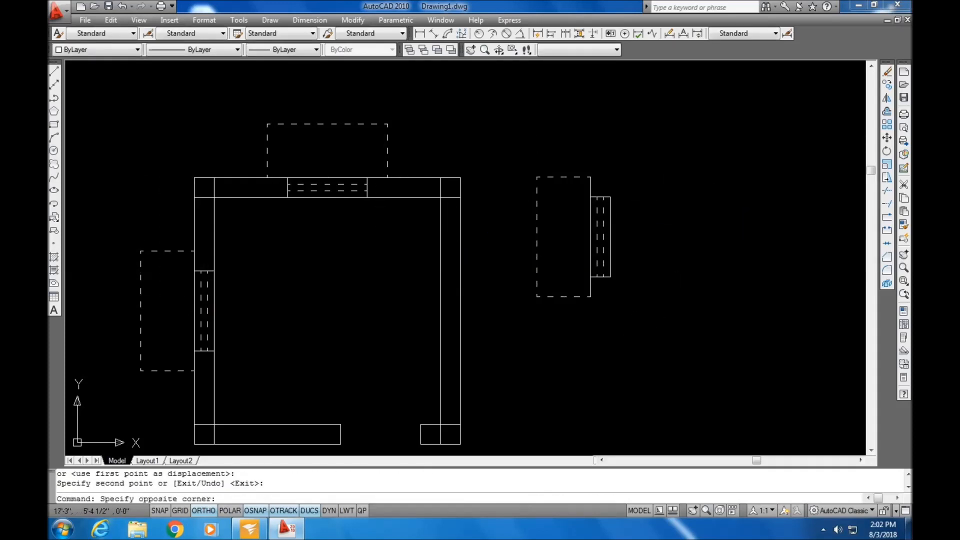
click(511, 159)
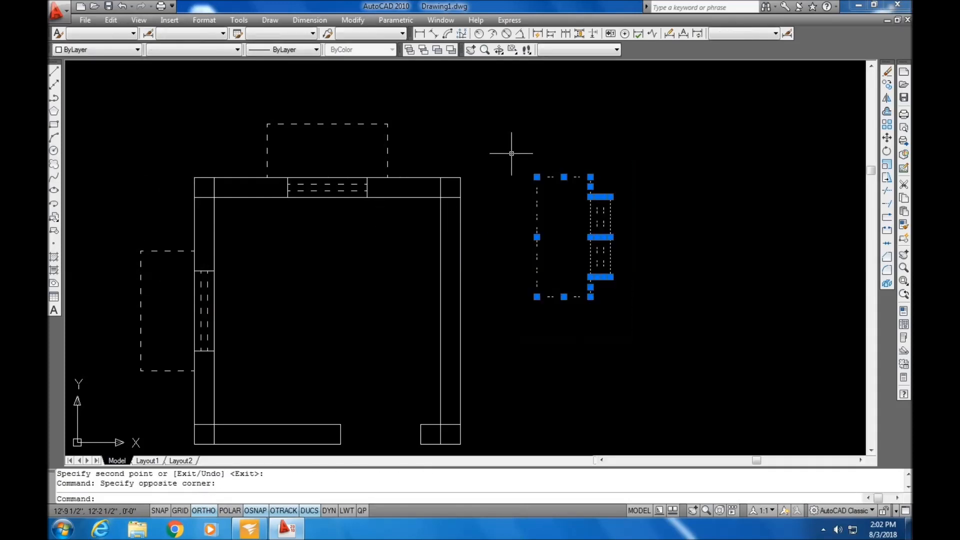
click(886, 152)
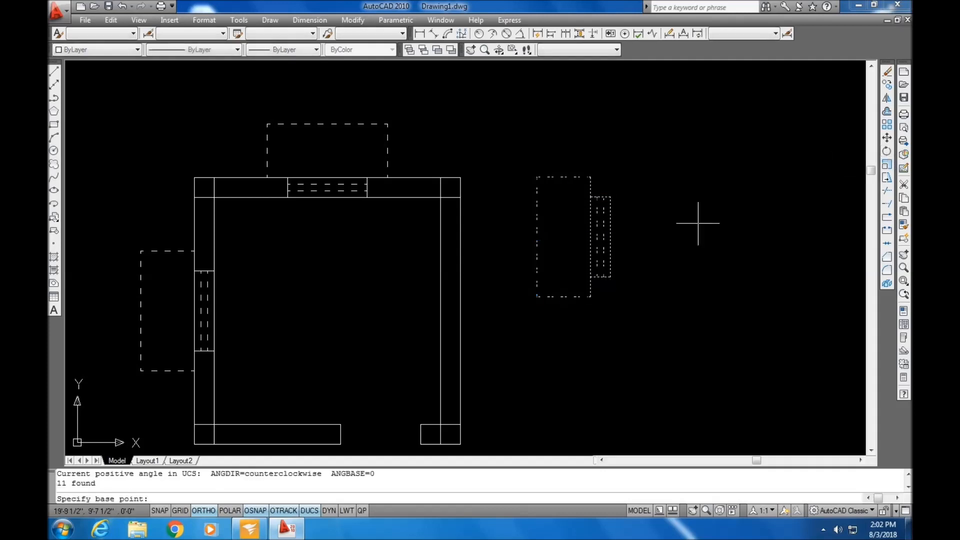
click(609, 244)
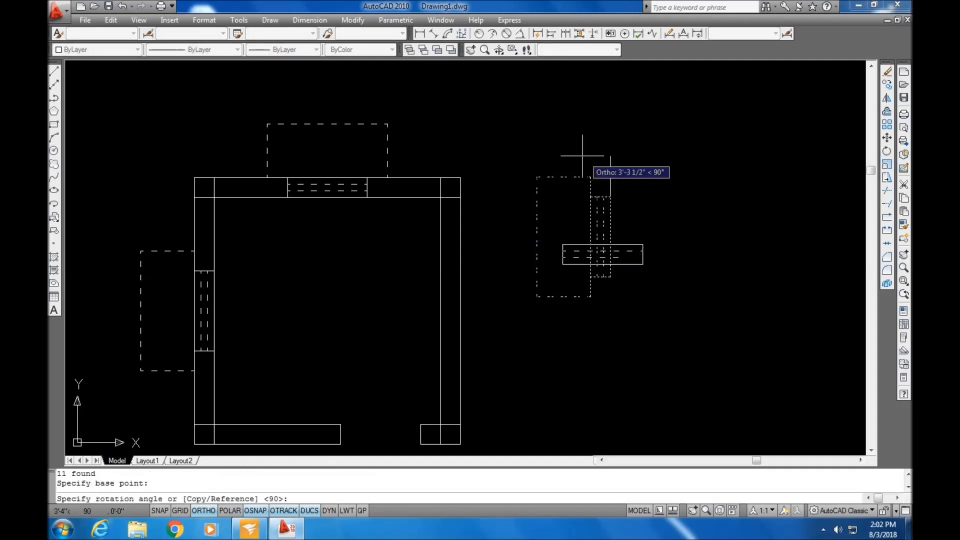
click(514, 258)
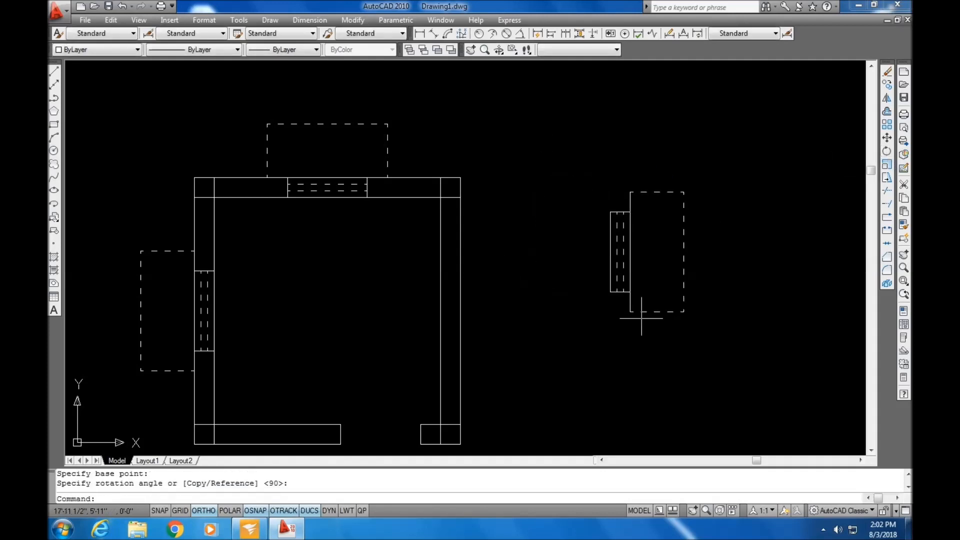
Copy the rotated window symbol from its left edge's midpoint to the midpoint of the right wall's inner line
click(711, 362)
click(586, 177)
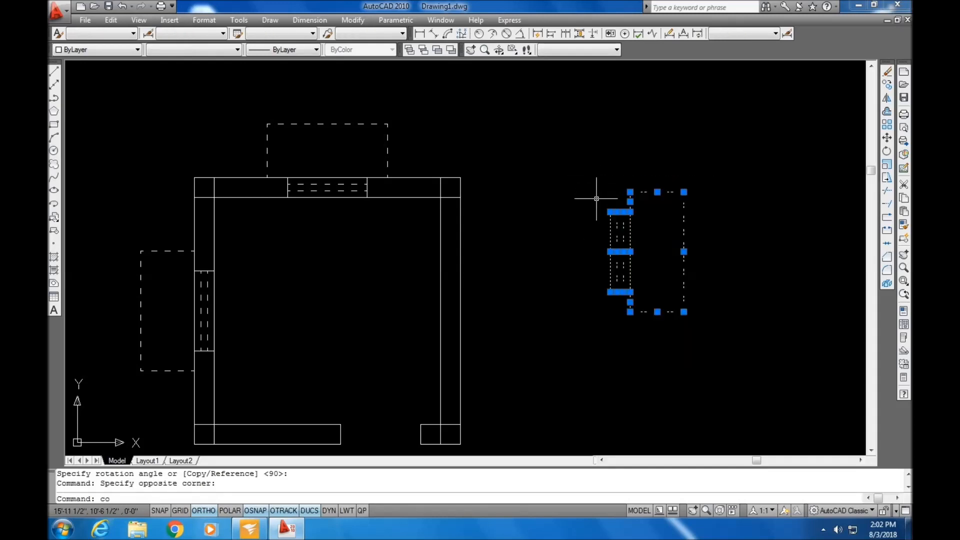
key(Return)
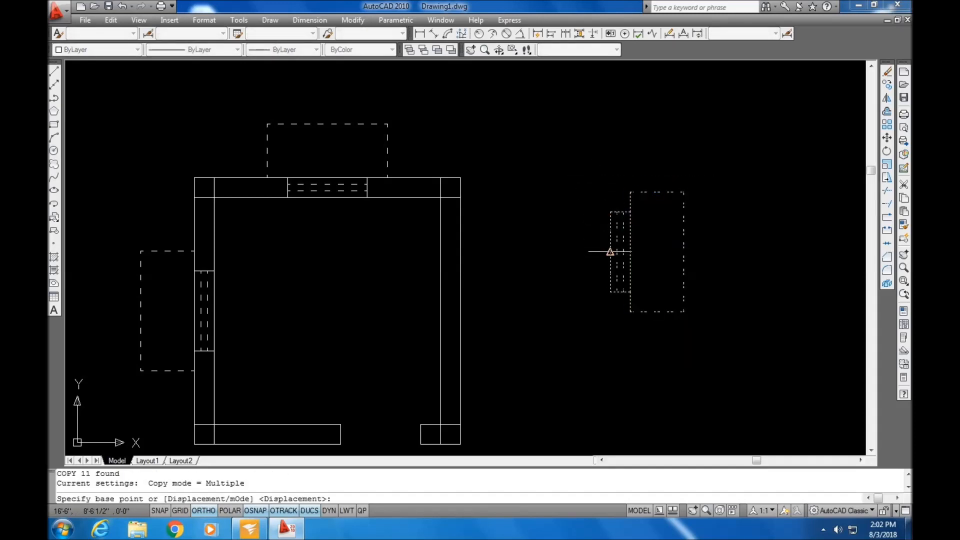
click(609, 252)
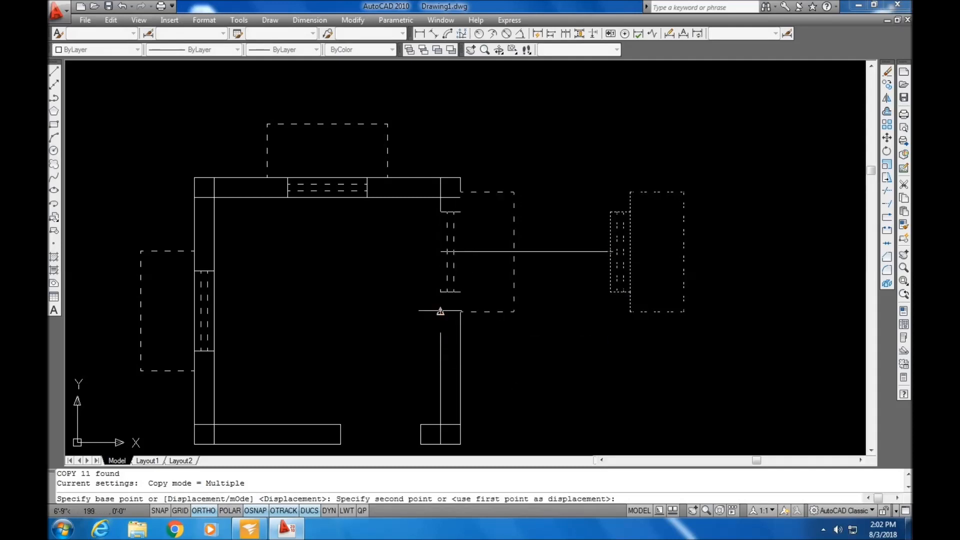
click(440, 311)
key(Return)
Delete the leftover separate window symbol beside the room plan
click(700, 344)
click(588, 177)
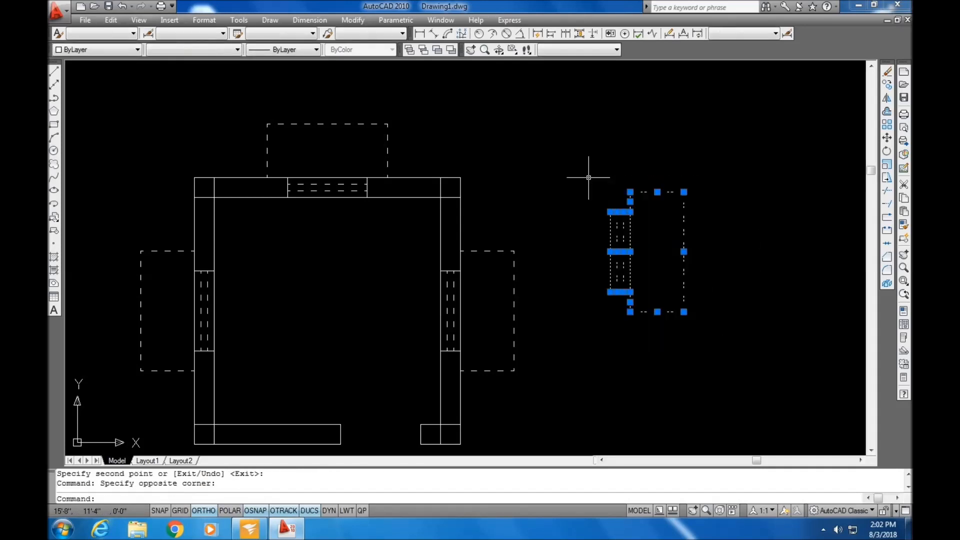
key(Delete)
scroll(589, 190, down, 4)
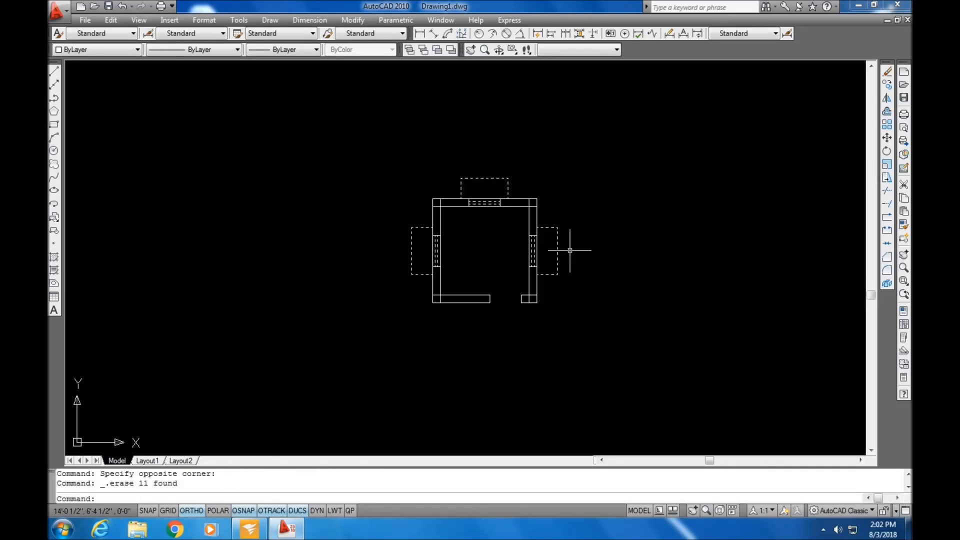
Start a hatch and choose the SOLID predefined pattern
scroll(534, 315, up, 2)
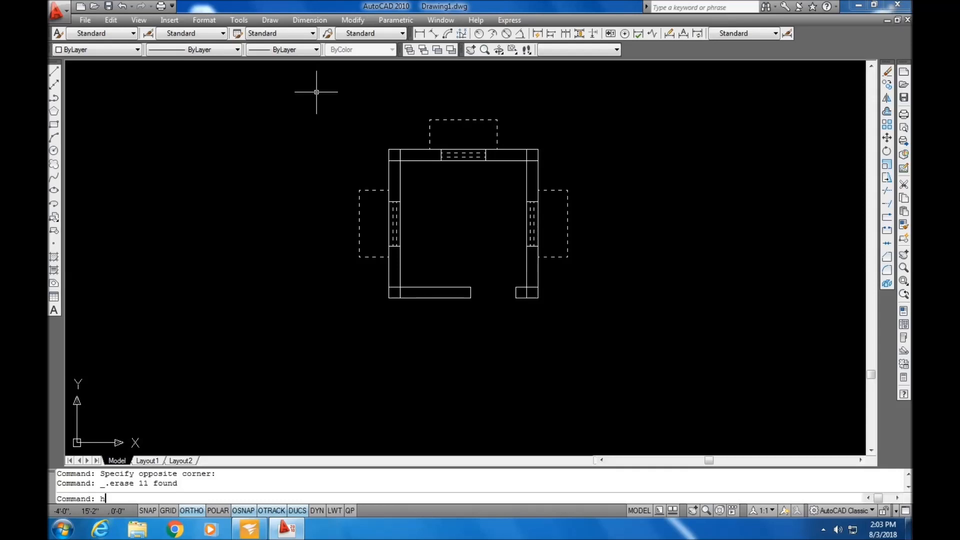
key(Return)
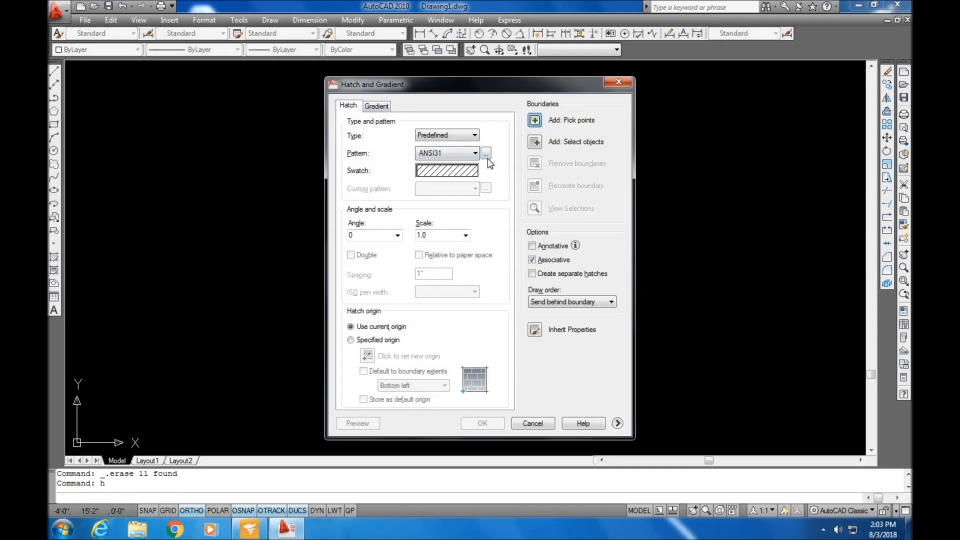
click(485, 155)
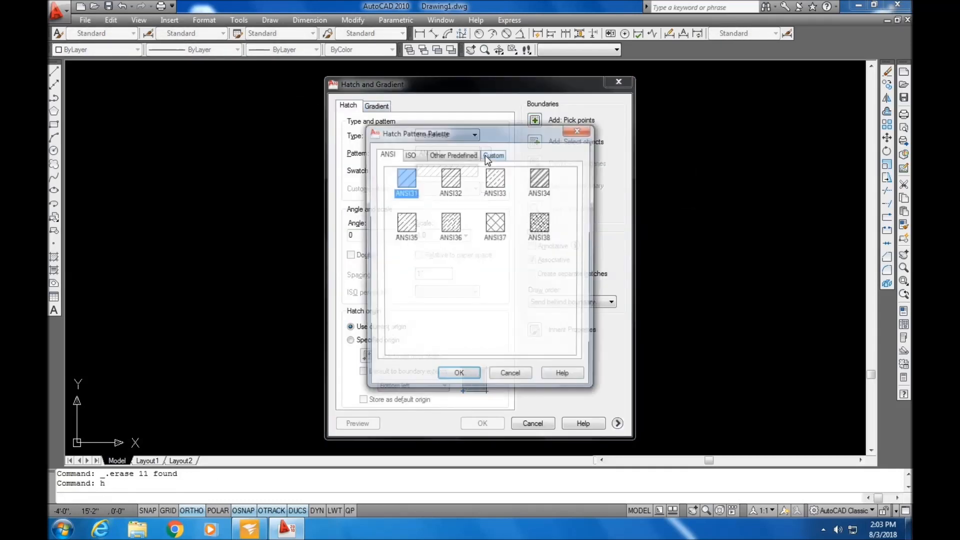
click(445, 156)
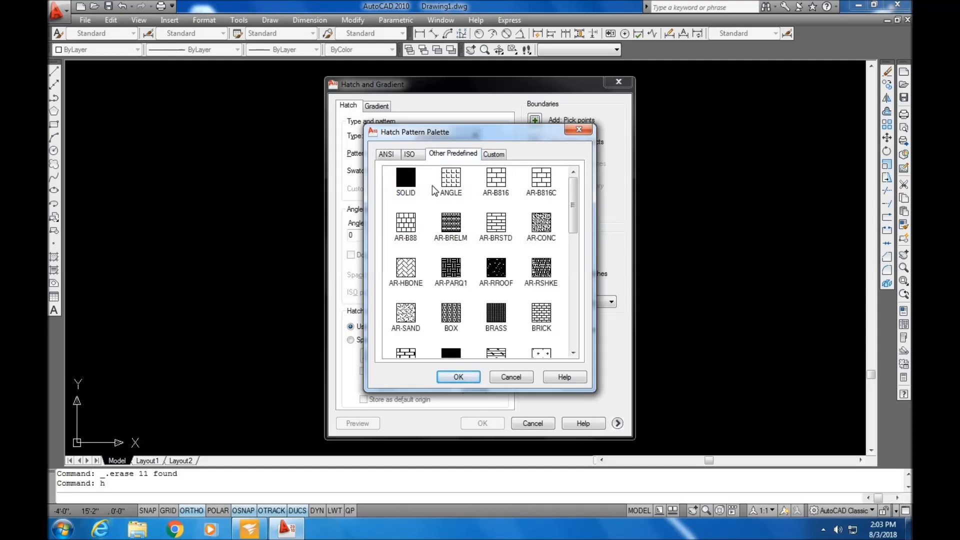
click(404, 182)
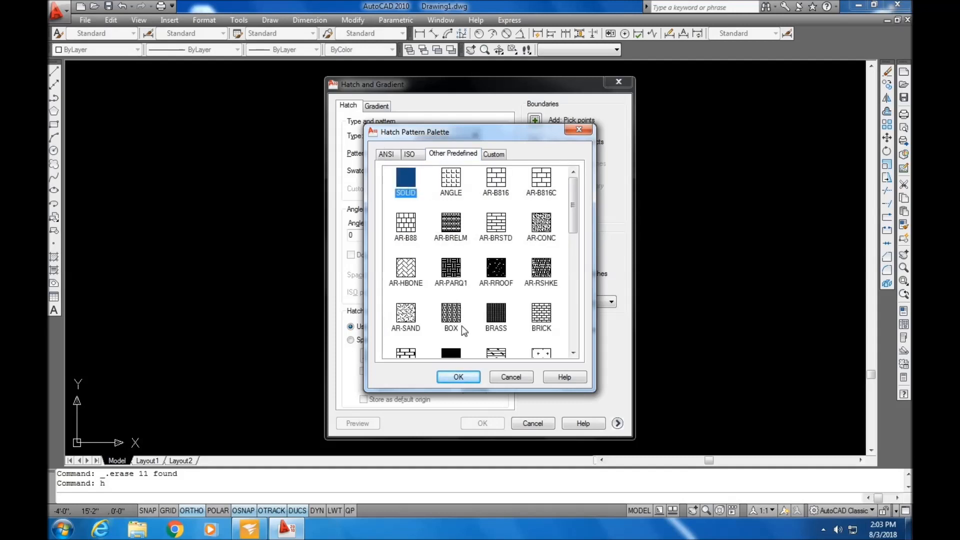
click(458, 377)
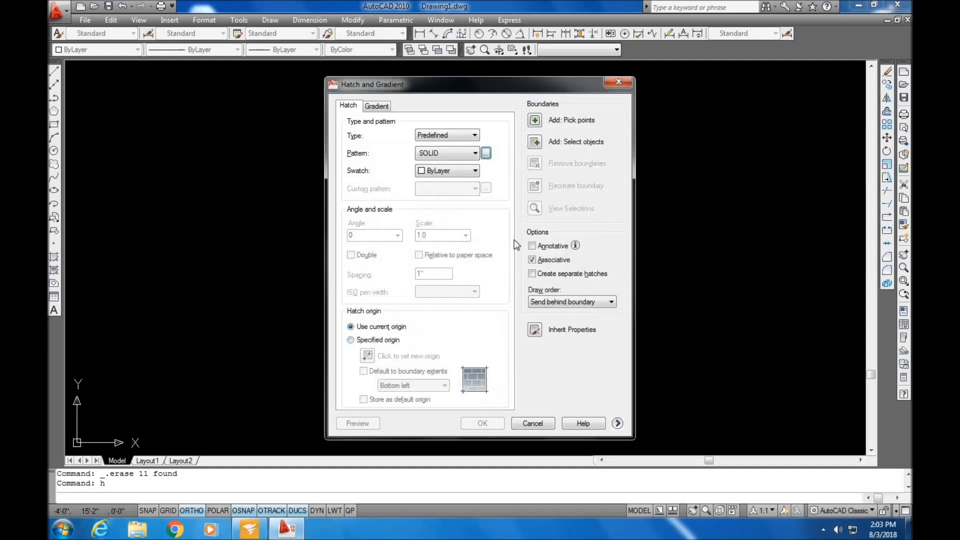
Fill the four corner squares of the walls with the solid hatch by picking inside each one
click(535, 121)
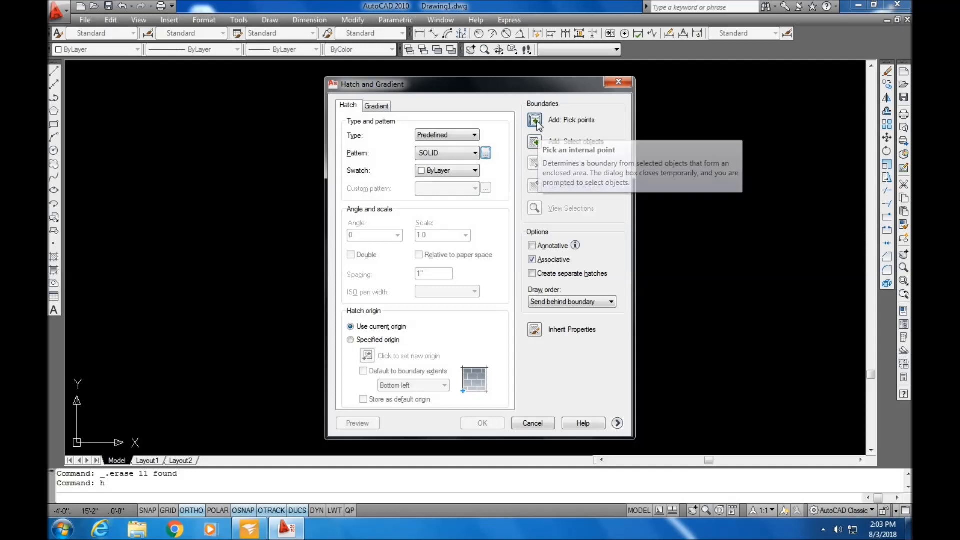
click(533, 154)
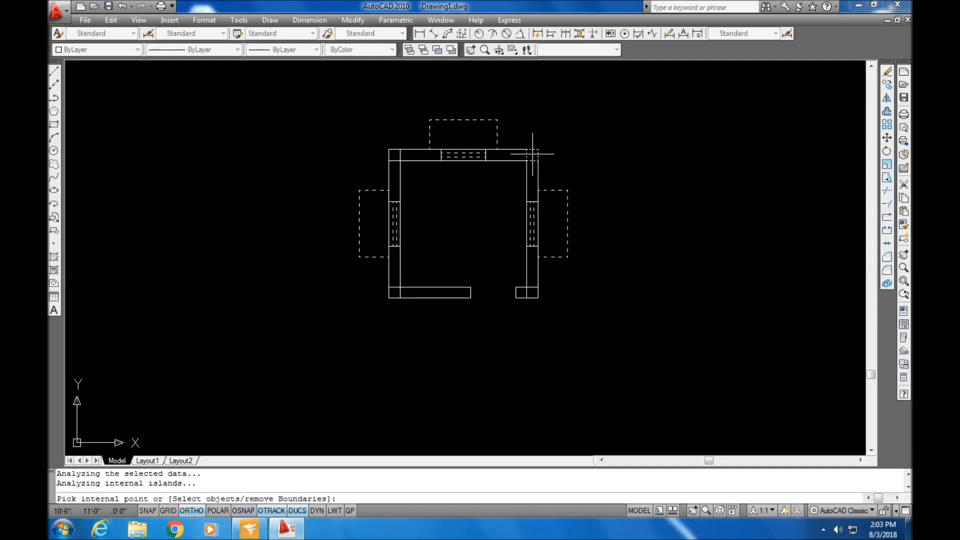
click(393, 155)
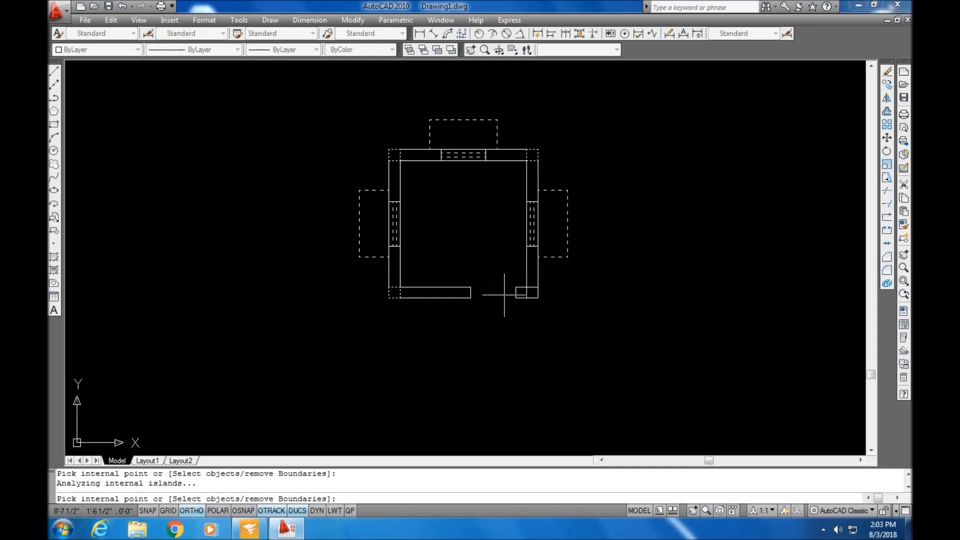
click(531, 293)
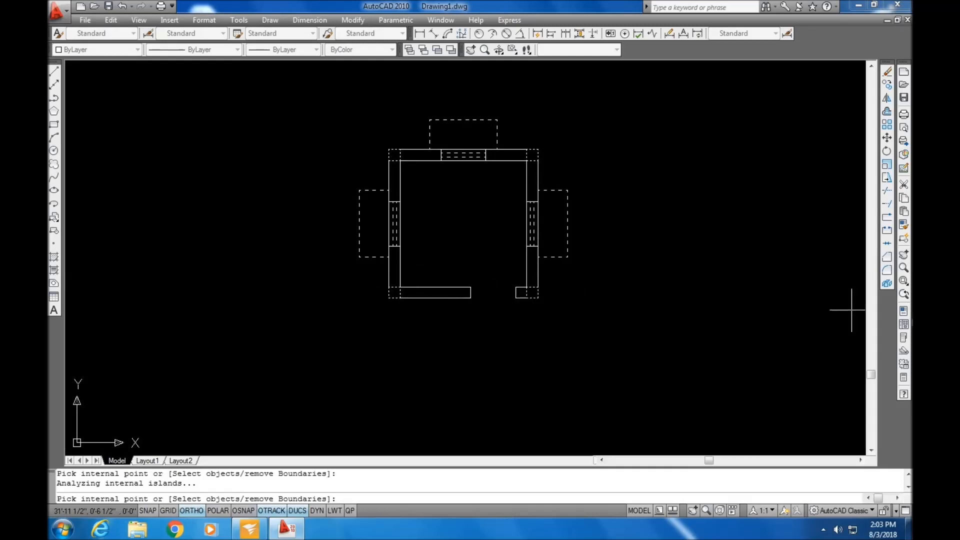
key(Return)
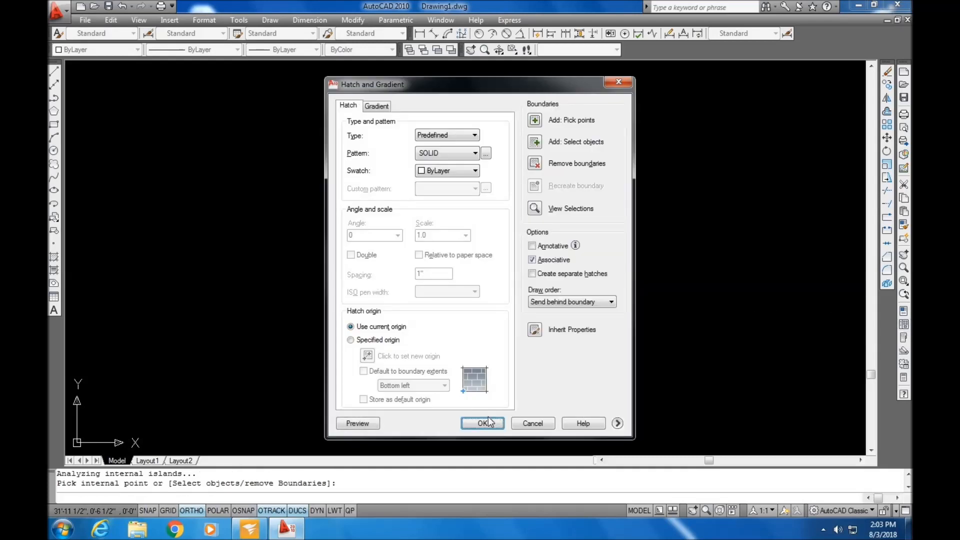
click(483, 423)
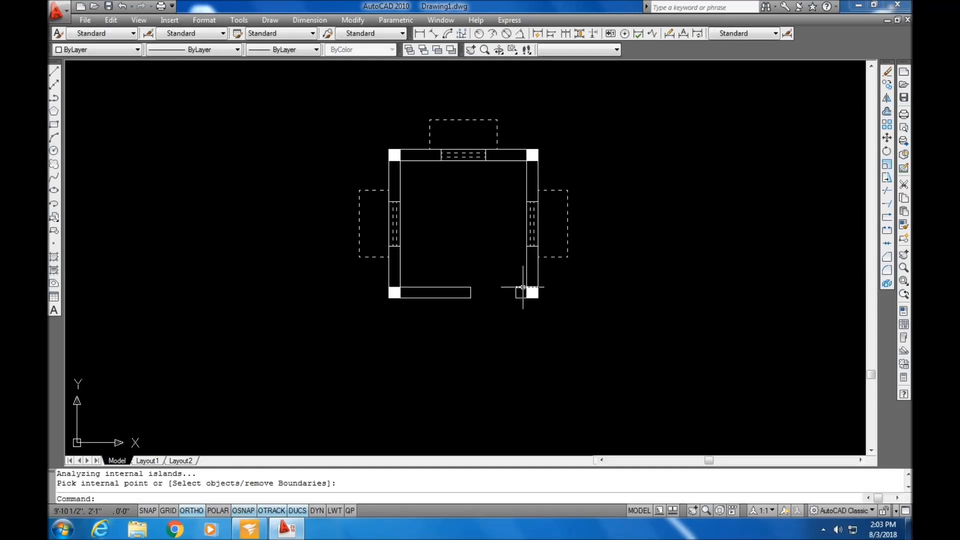
scroll(512, 243, down, 2)
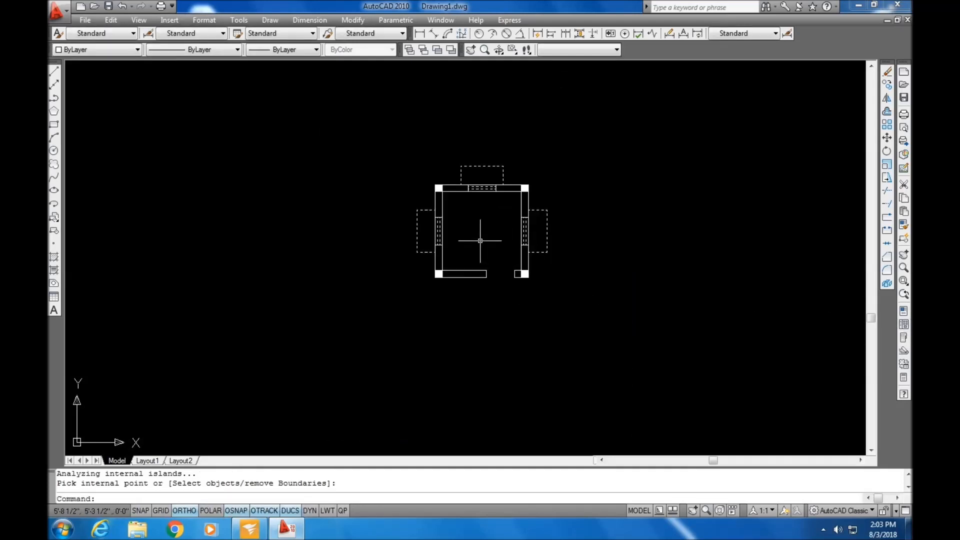
Place a multiline text frame across the upper middle of the room, between the side walls
scroll(468, 235, up, 2)
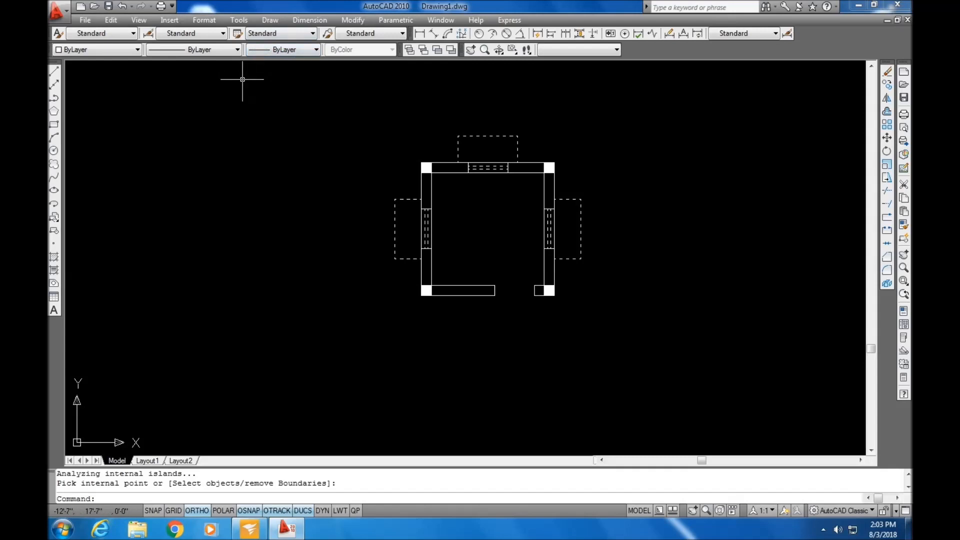
click(269, 20)
mouse_move(298, 385)
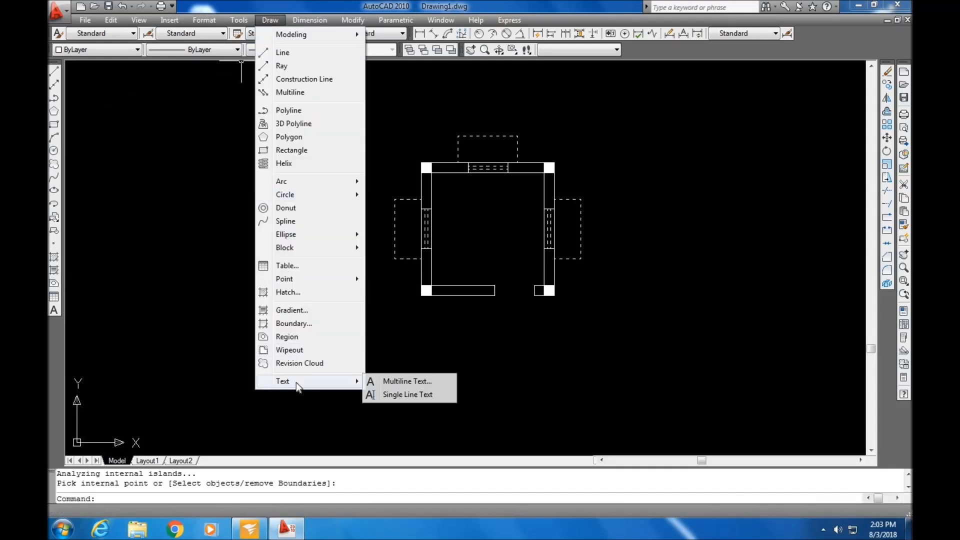
click(398, 381)
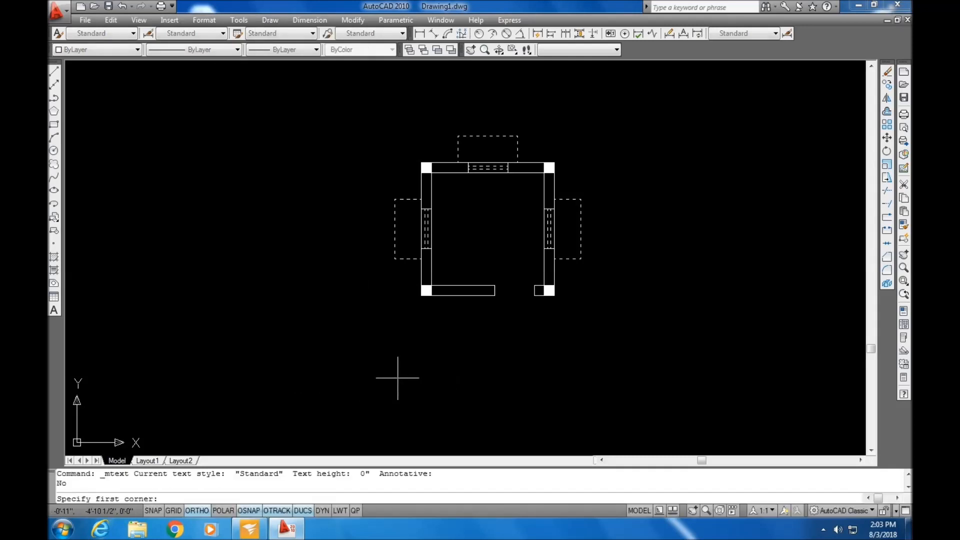
click(445, 207)
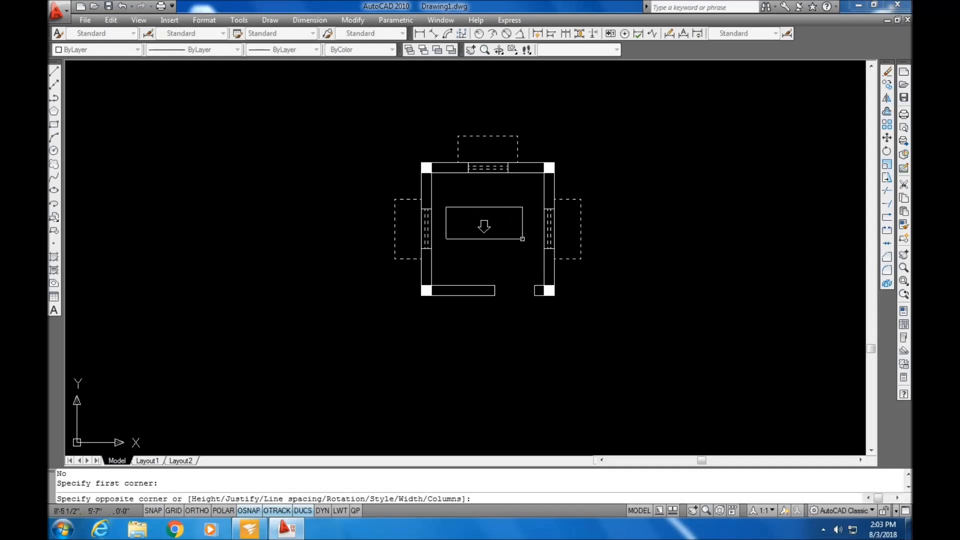
click(528, 239)
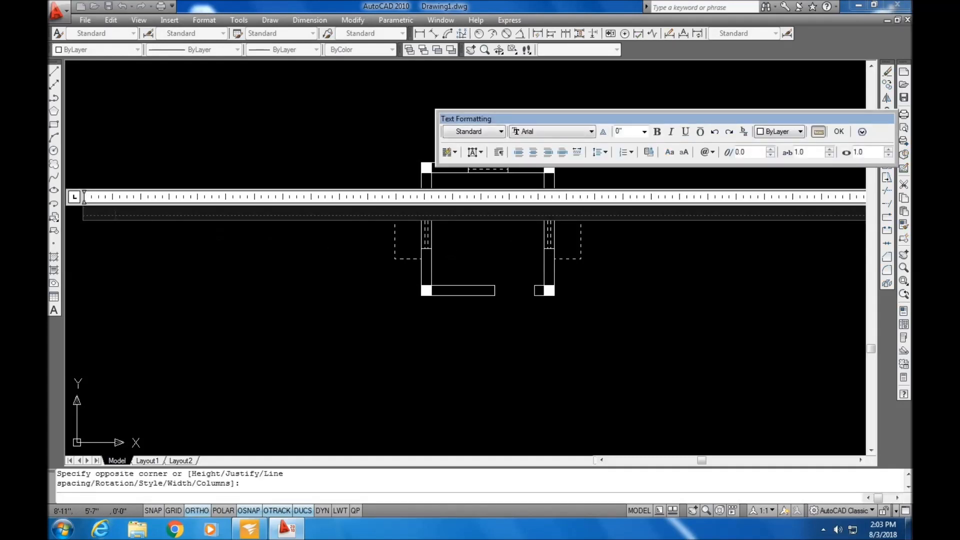
Enter the room label BED with a text height of 6 and accept the text
text(b)
key(BackSpace)
key(BackSpace)
text(BED)
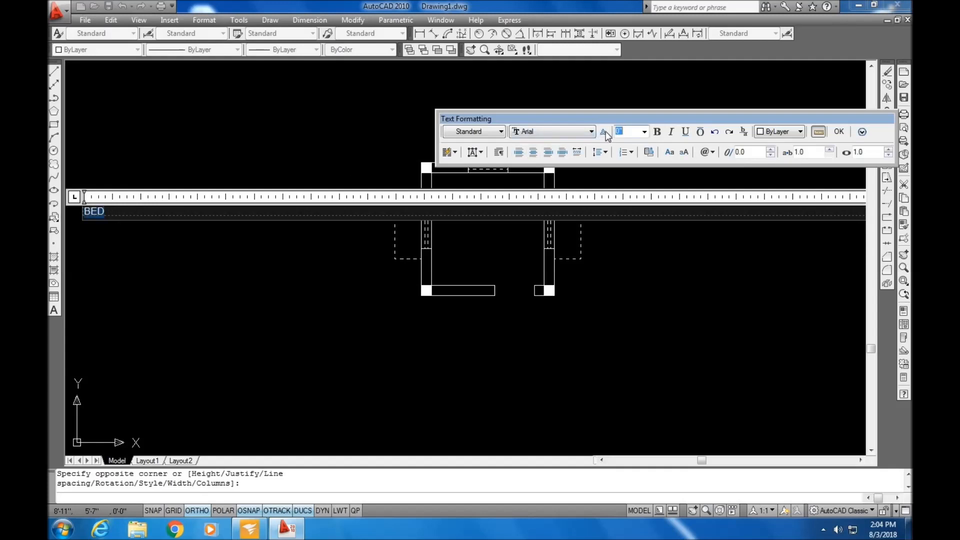
text(6)
click(841, 132)
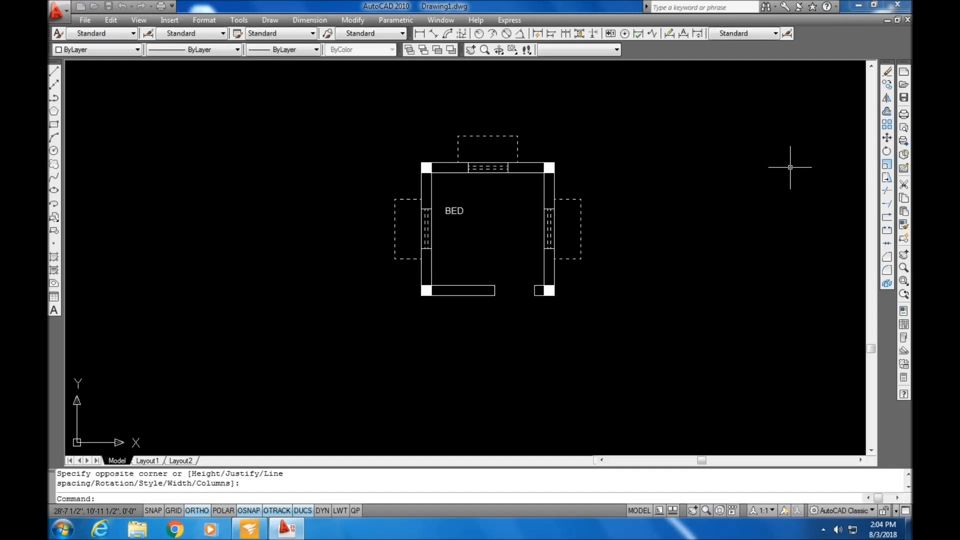
Move the BED label horizontally to the right so it sits near the room's vertical centre line
click(454, 211)
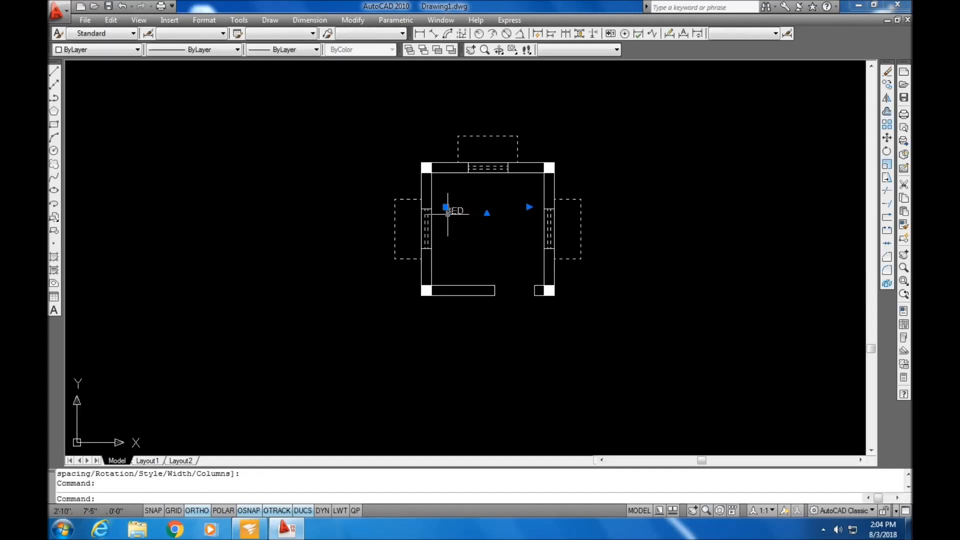
click(446, 207)
scroll(477, 237, up, 3)
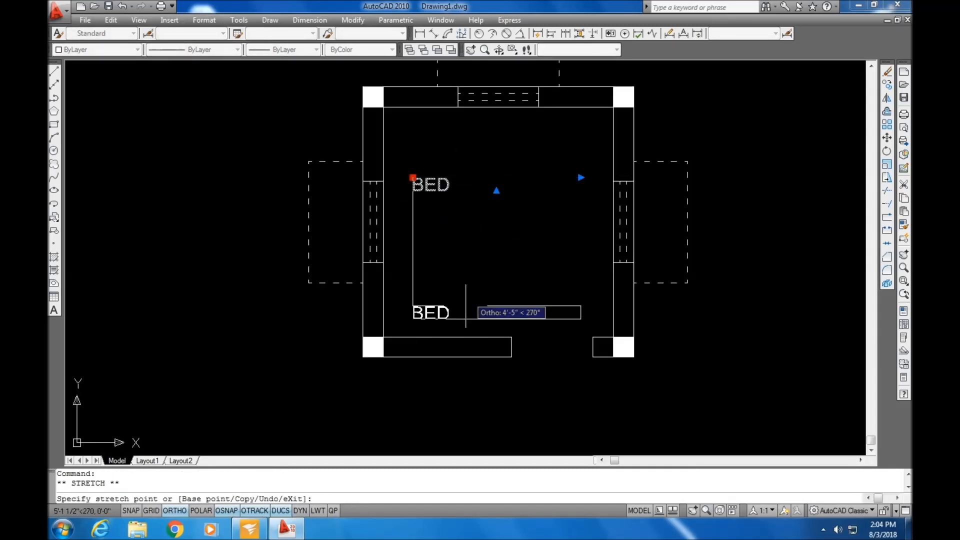
click(485, 200)
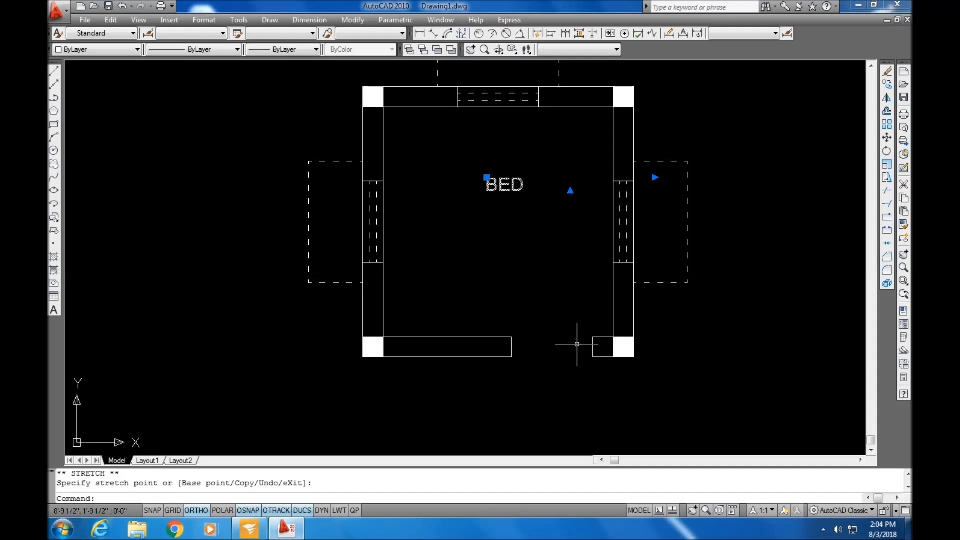
text(mt)
key(Return)
scroll(552, 243, down, 2)
scroll(552, 243, down, 2)
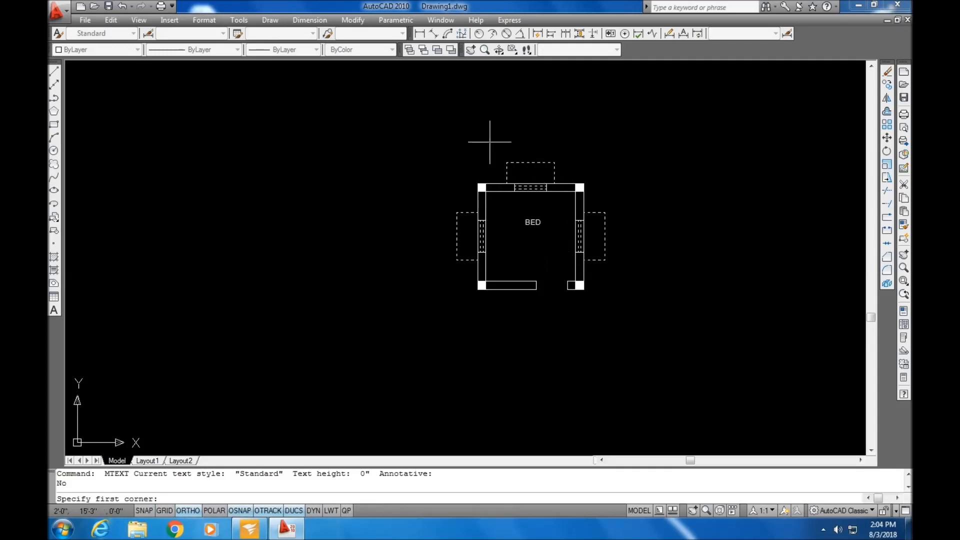
Add a linear dimension of the room's inner width between the upper corner squares, placed above the upper window projection
click(310, 21)
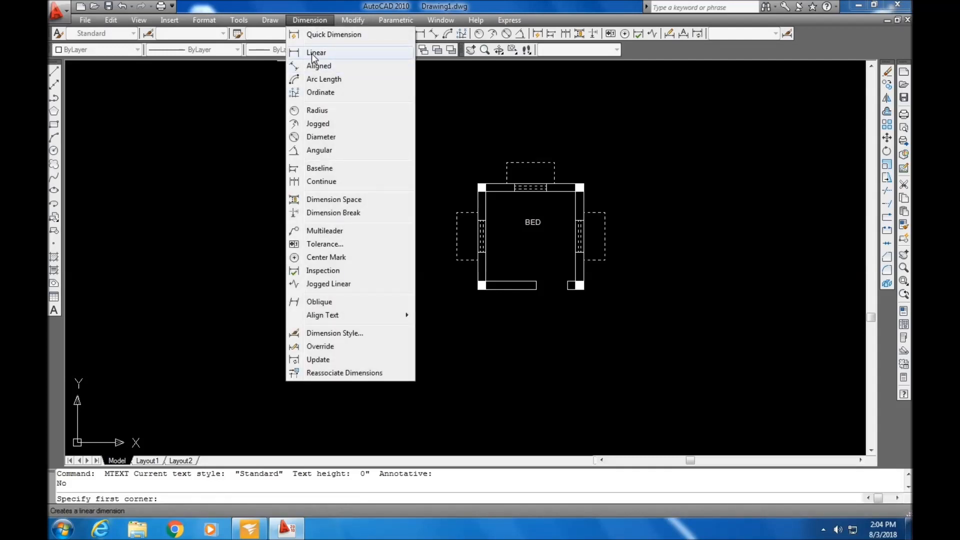
click(315, 53)
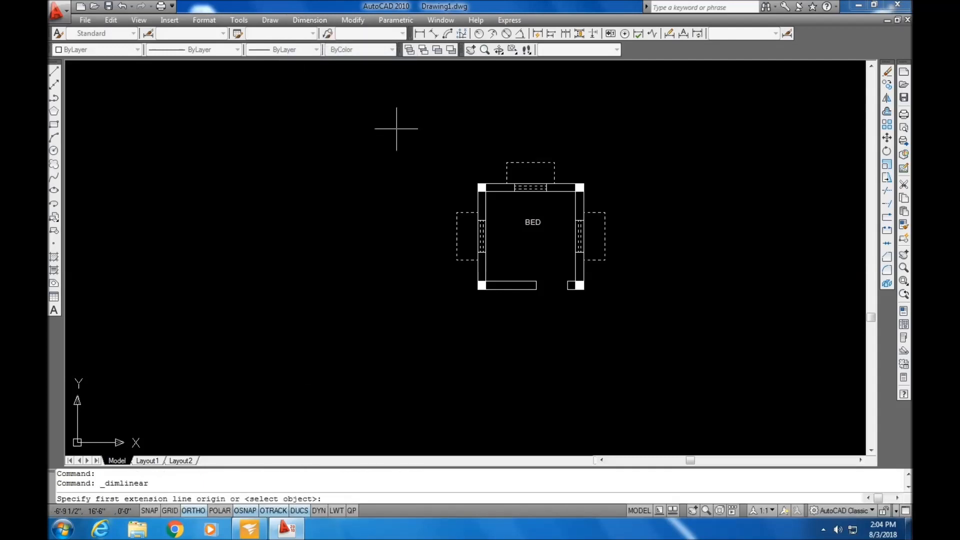
click(482, 187)
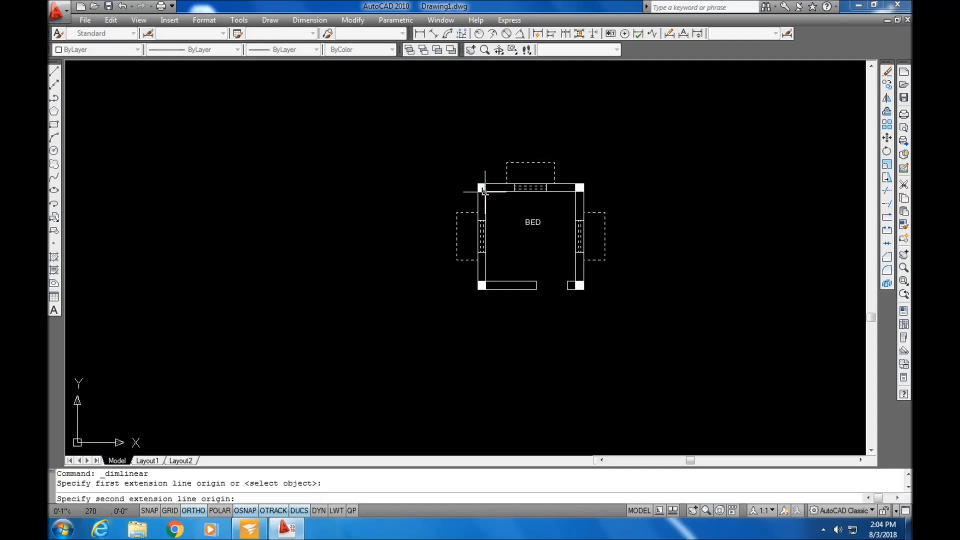
click(575, 188)
click(575, 133)
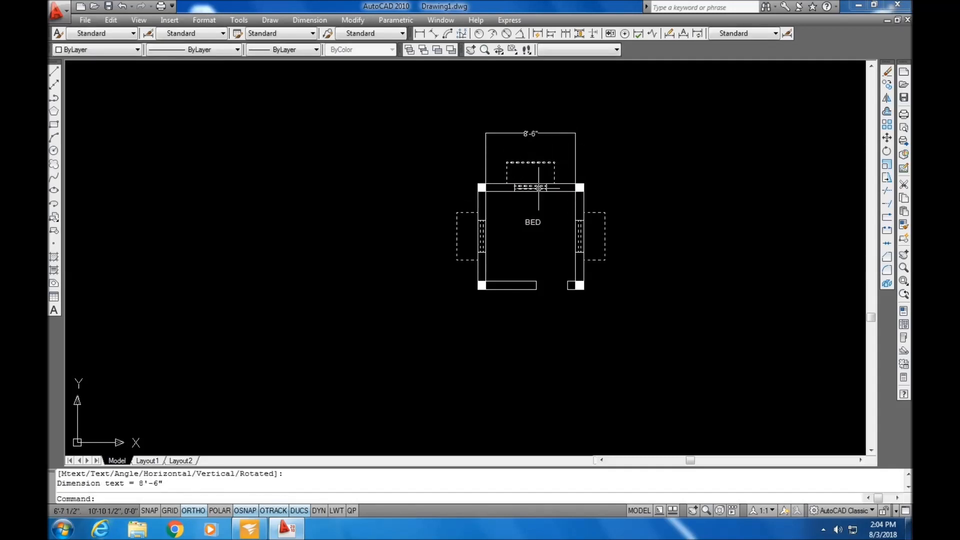
Add a vertical linear dimension of the room's inner height between the left corner squares, placed outside the left window projection
click(309, 20)
click(320, 70)
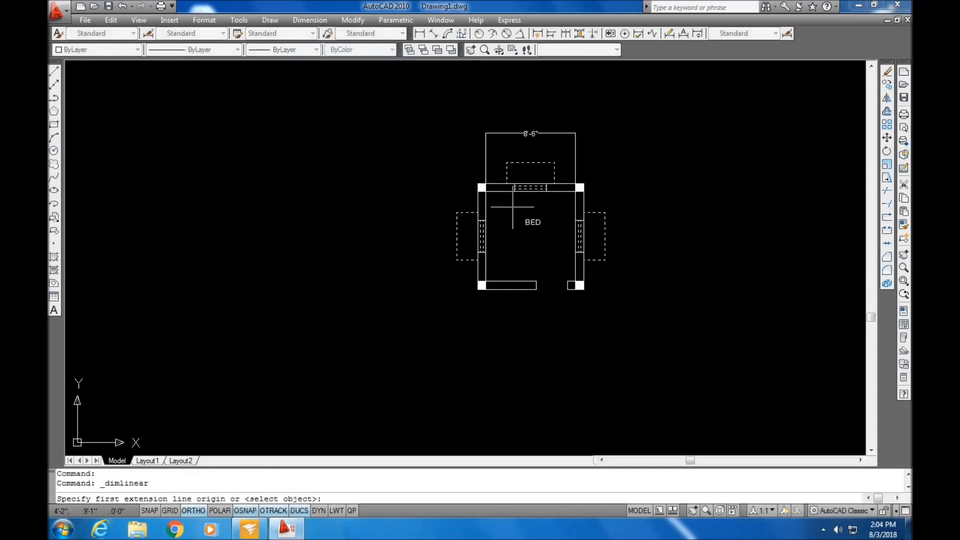
click(485, 188)
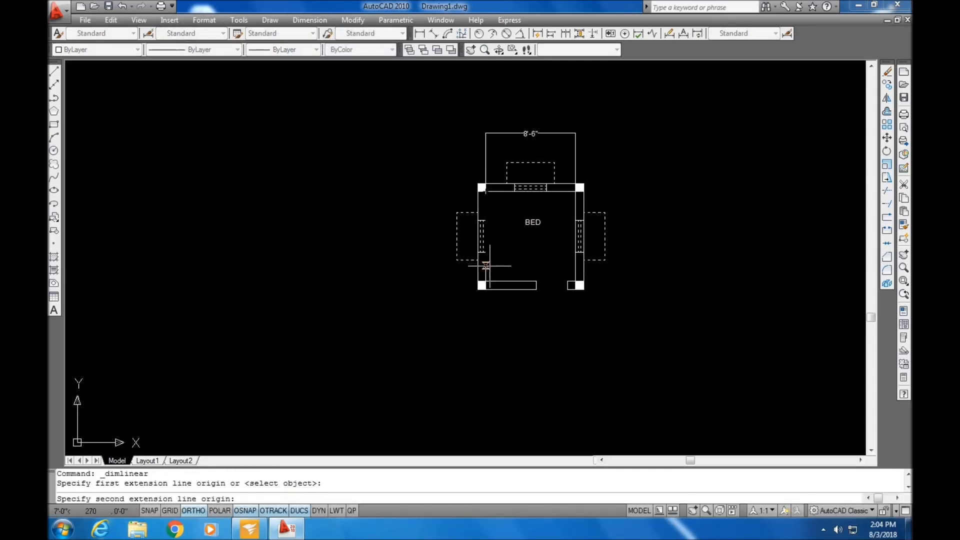
click(483, 283)
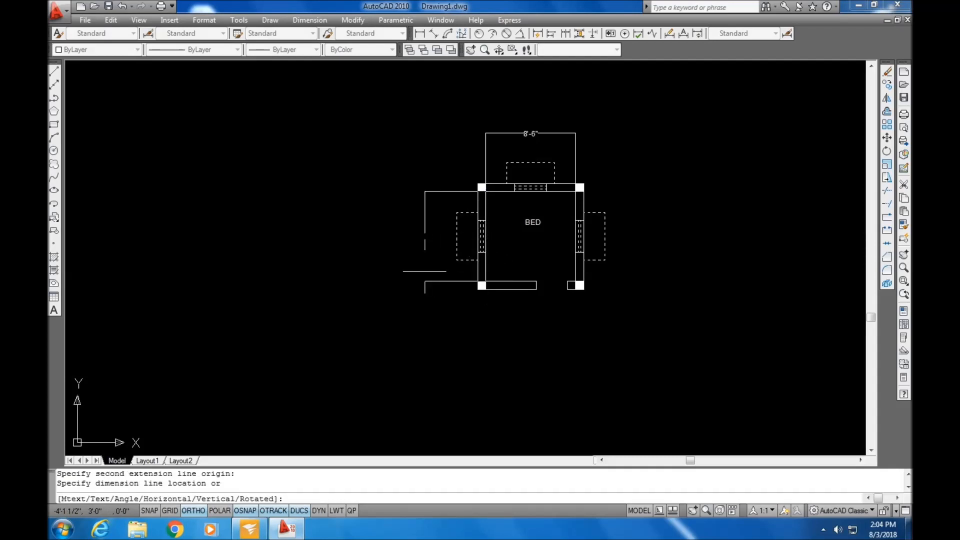
click(424, 239)
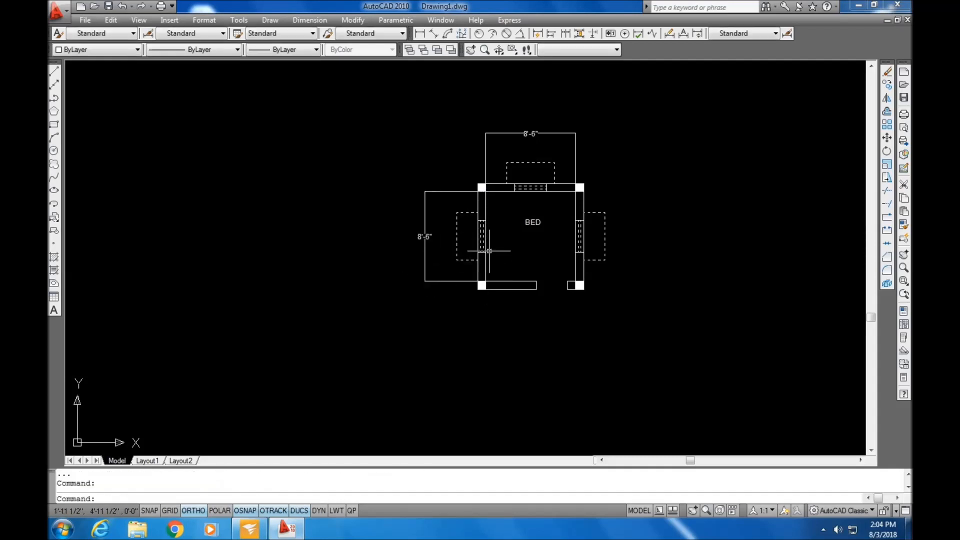
Add a second line reading 8'6"X8'6" to the BED label and accept the text
double_click(528, 220)
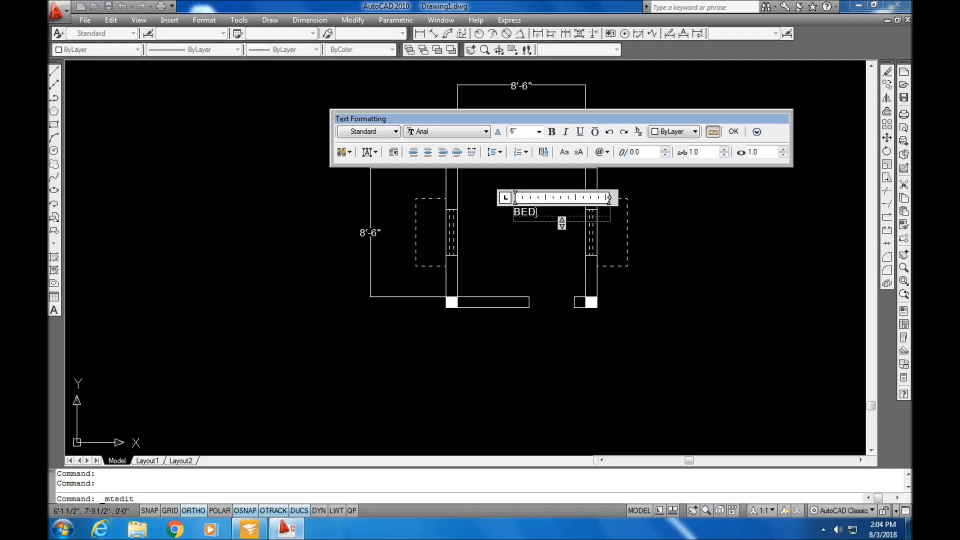
key(Return)
text(8'6"X8'6)
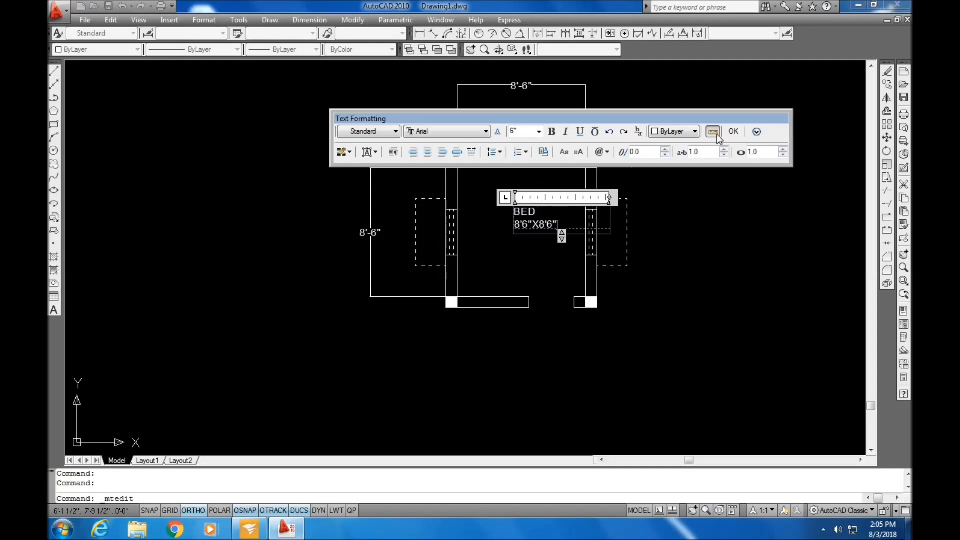
click(733, 132)
Stretch both origins of the upper dimension to the outer upper corners of the walls so it spans the full 10' width
click(583, 131)
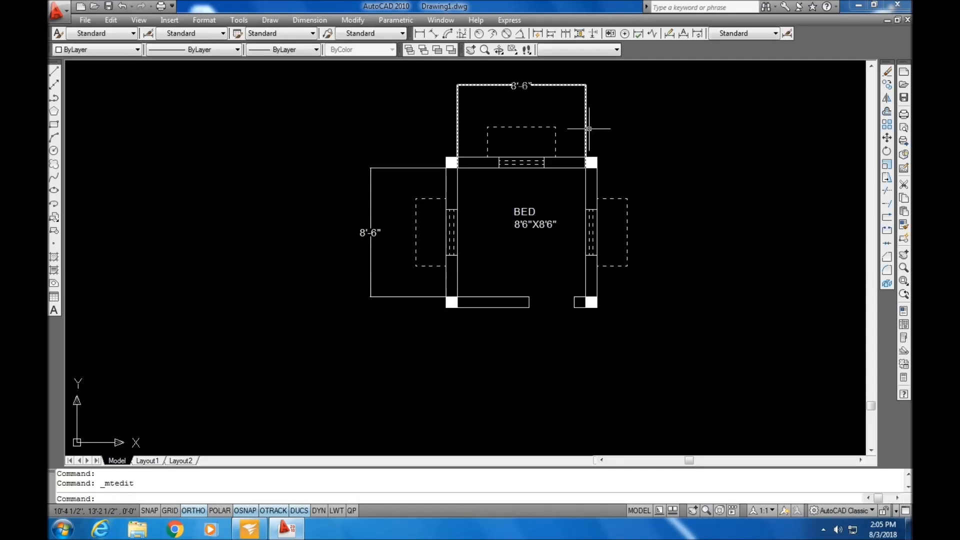
click(580, 96)
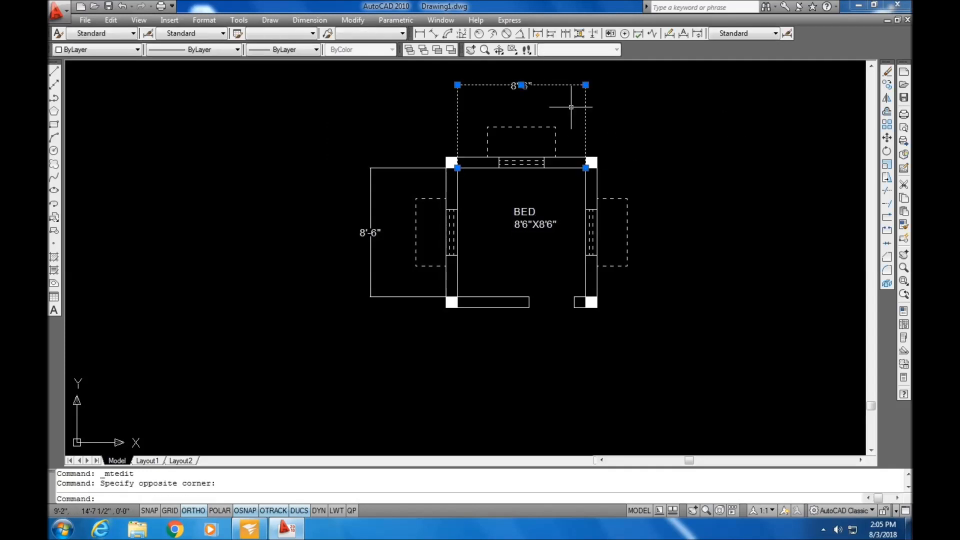
click(586, 168)
click(596, 156)
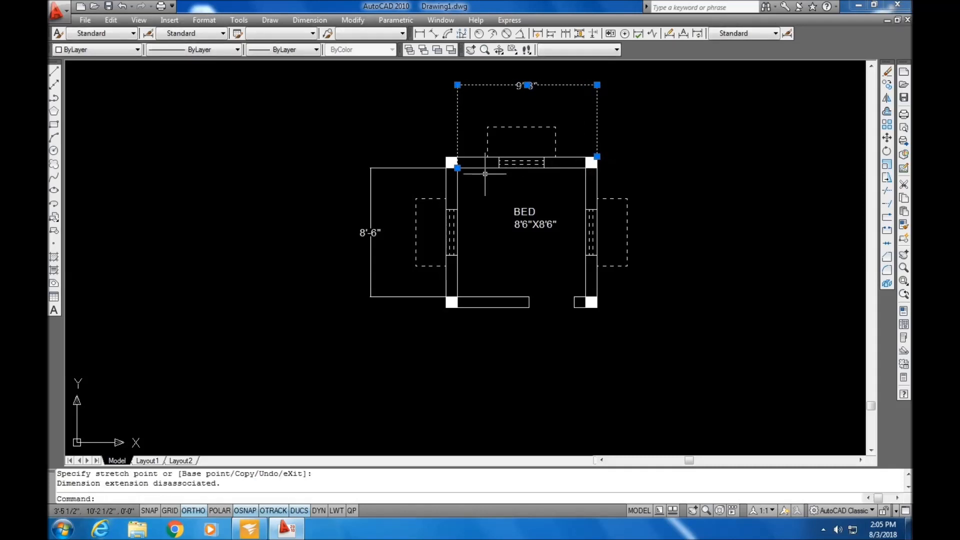
click(457, 168)
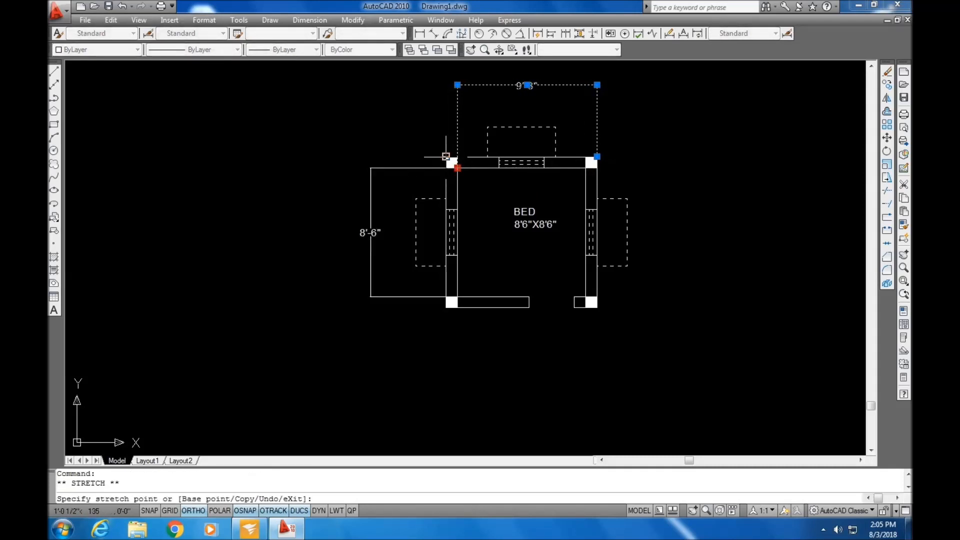
click(446, 157)
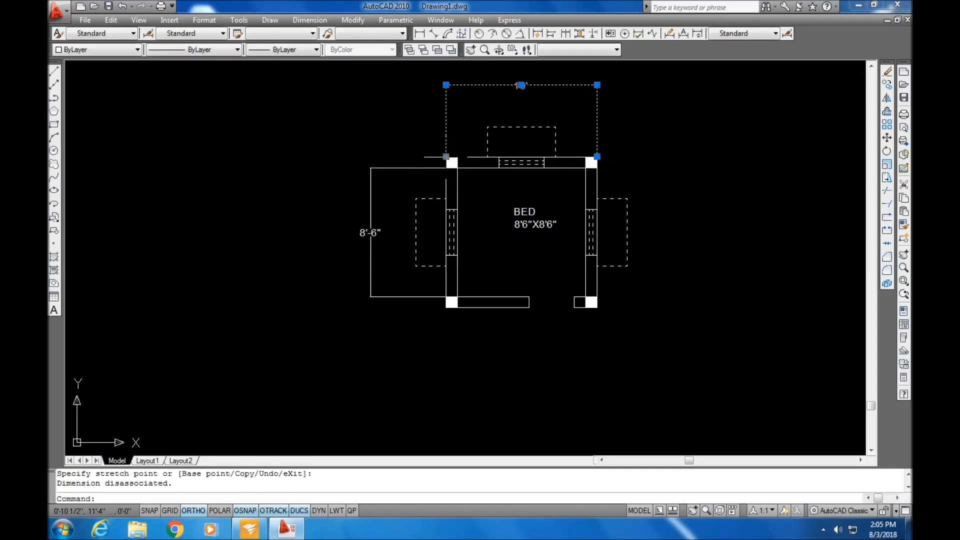
Bring the upper dimension line down close to the window projection and shorten both extension lines to end clear of the wall
click(521, 85)
click(521, 113)
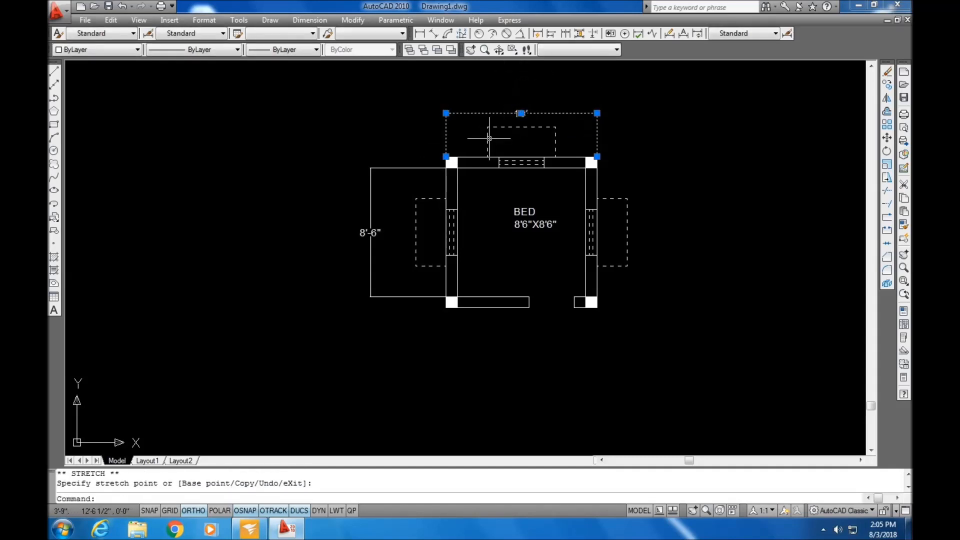
click(446, 157)
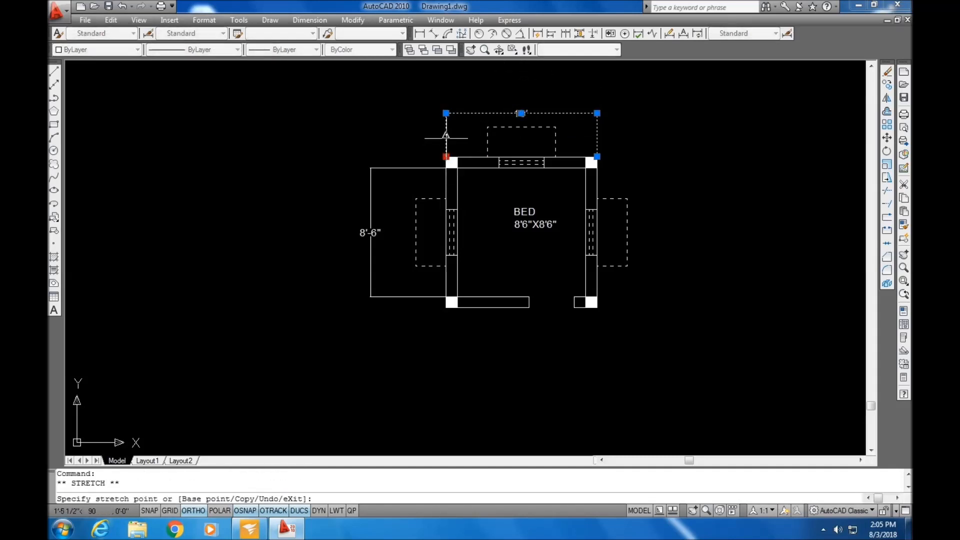
click(446, 134)
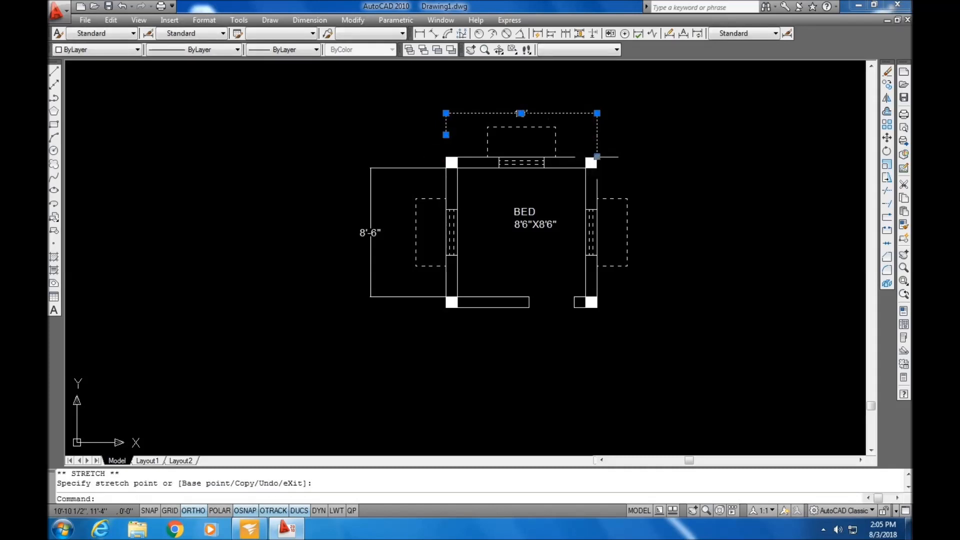
click(597, 157)
click(597, 135)
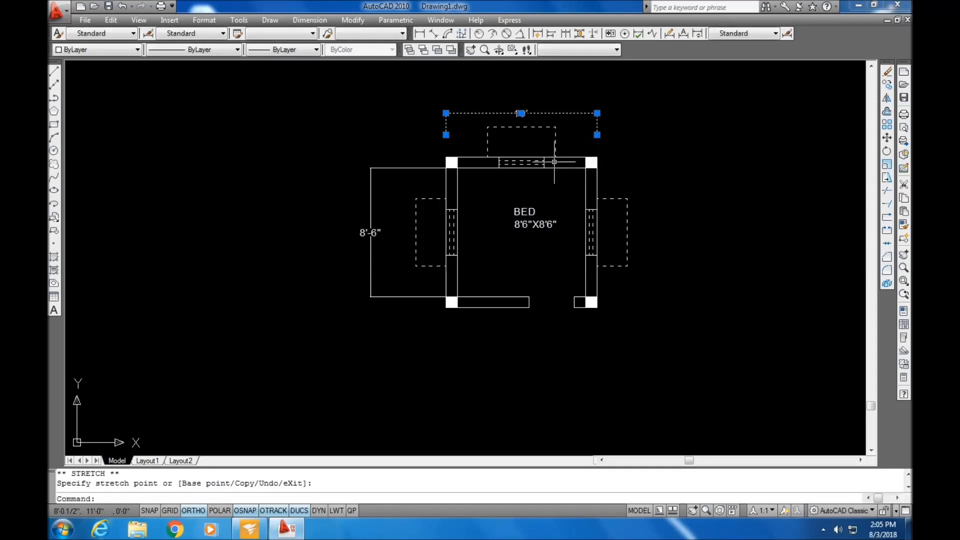
Stretch both origins of the left dimension to the outer left corners of the walls so it spans the full 10' height
click(417, 181)
click(393, 161)
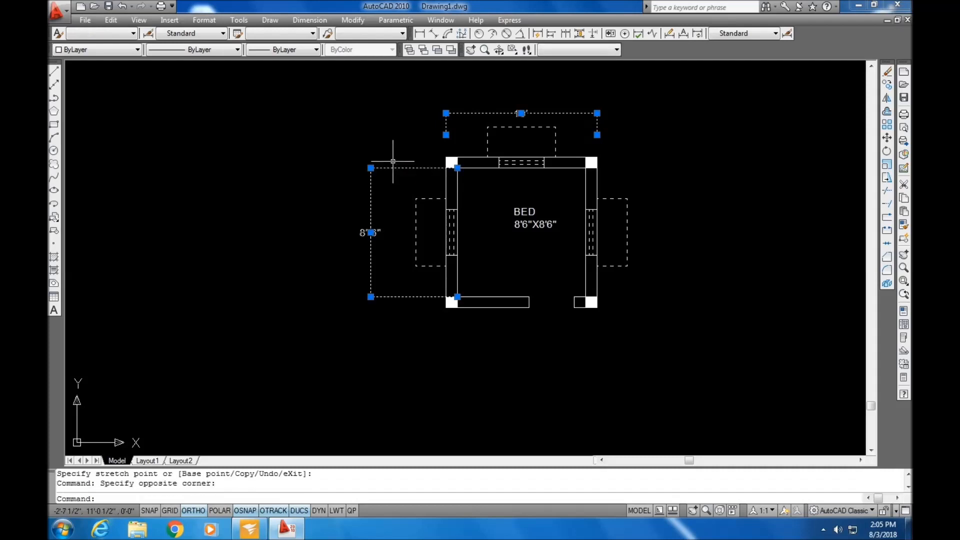
click(457, 168)
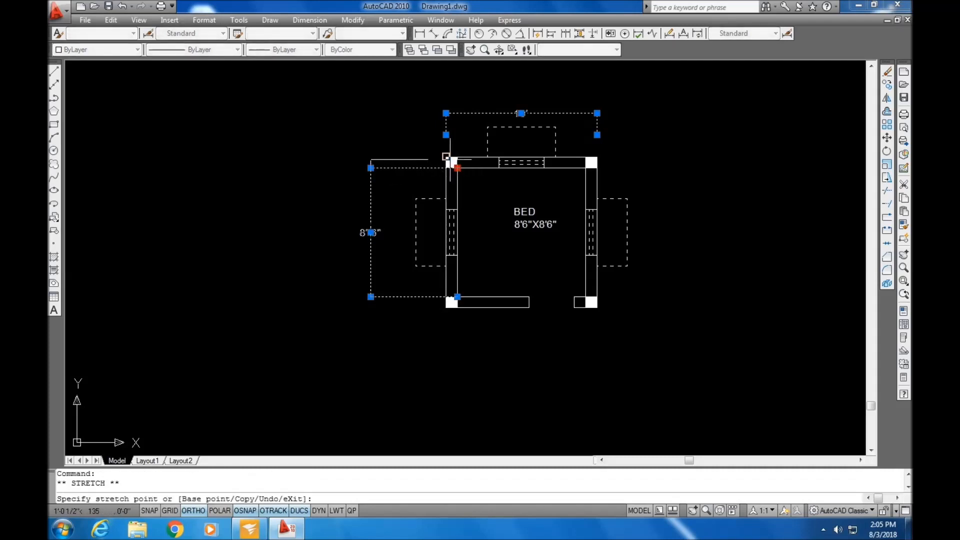
click(445, 156)
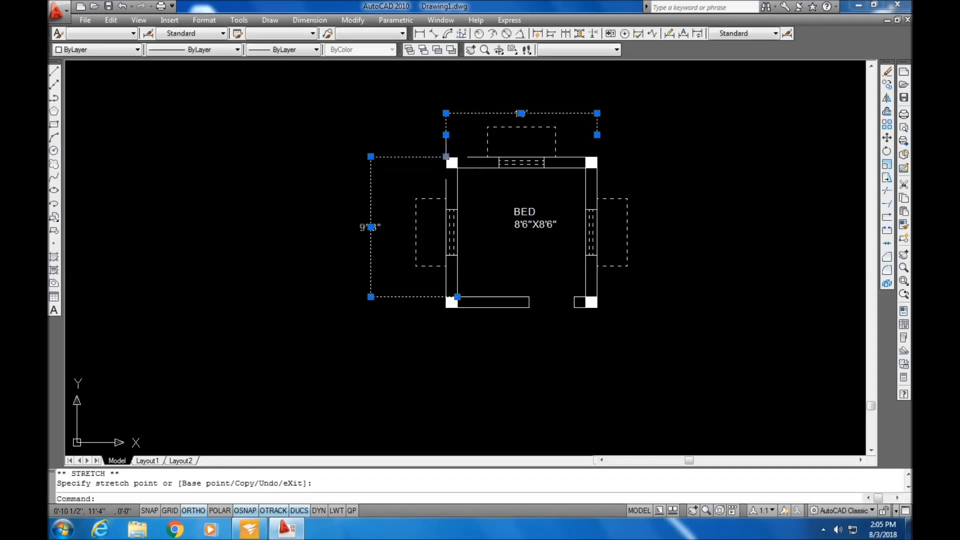
click(457, 297)
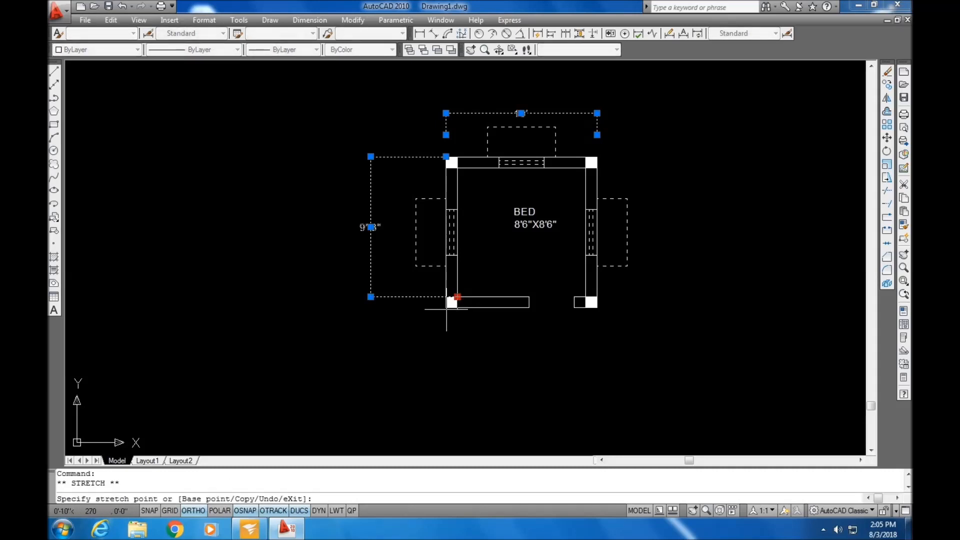
click(446, 308)
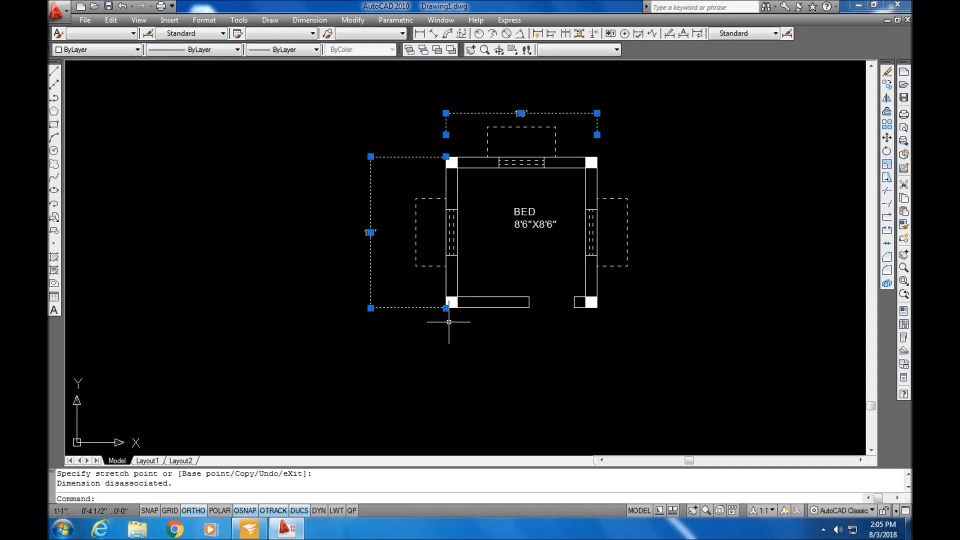
Shorten the left dimension's extension lines by about 1'-6" and bring its dimension line about 1'-10" closer to the room
click(446, 308)
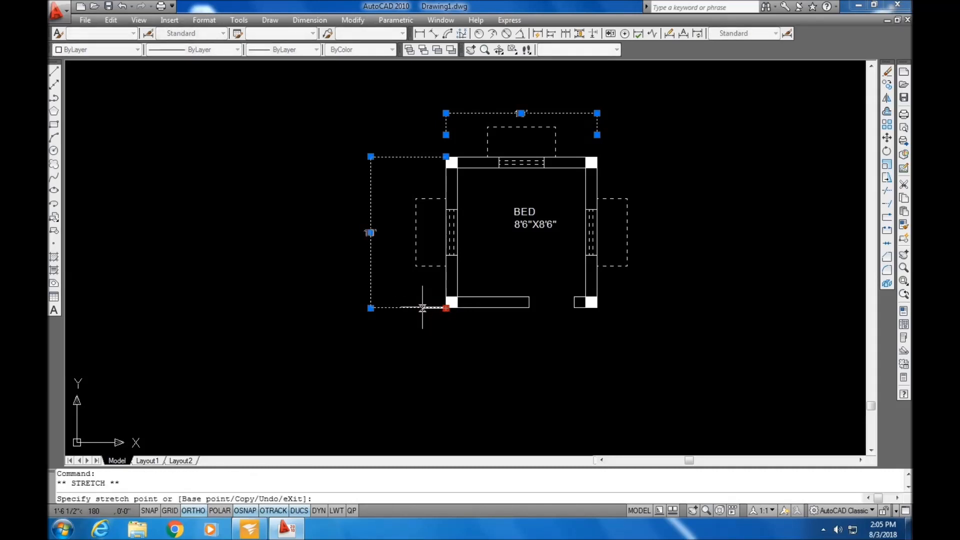
click(422, 308)
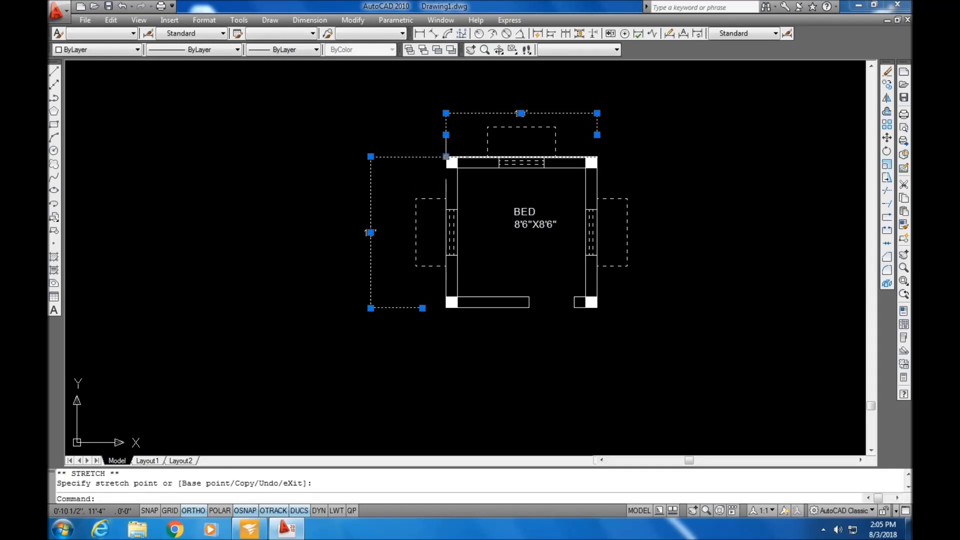
click(446, 156)
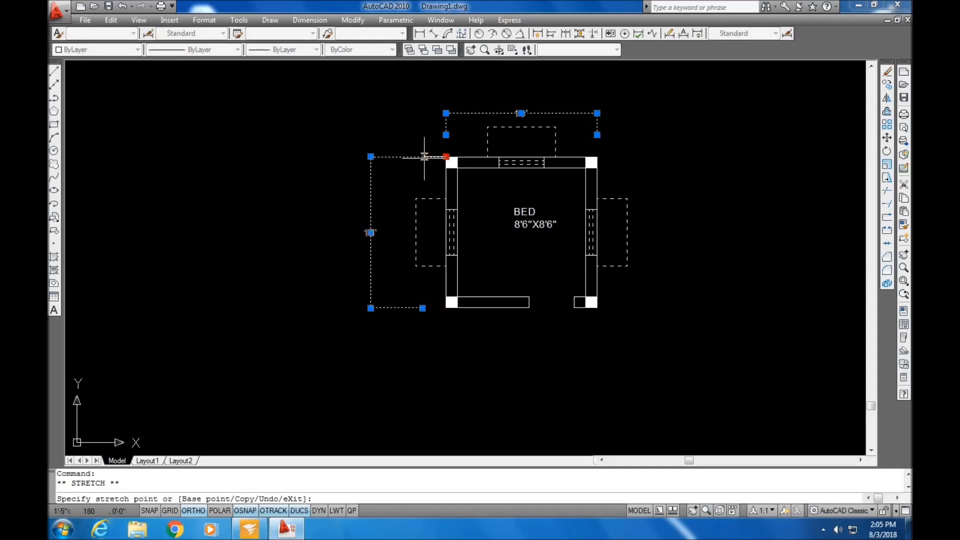
click(423, 157)
click(371, 233)
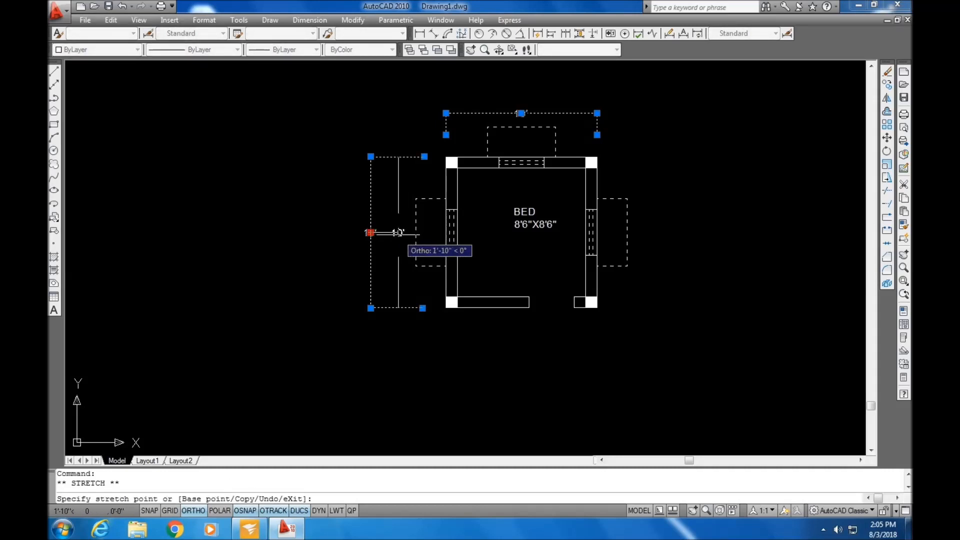
click(398, 232)
double_click(557, 390)
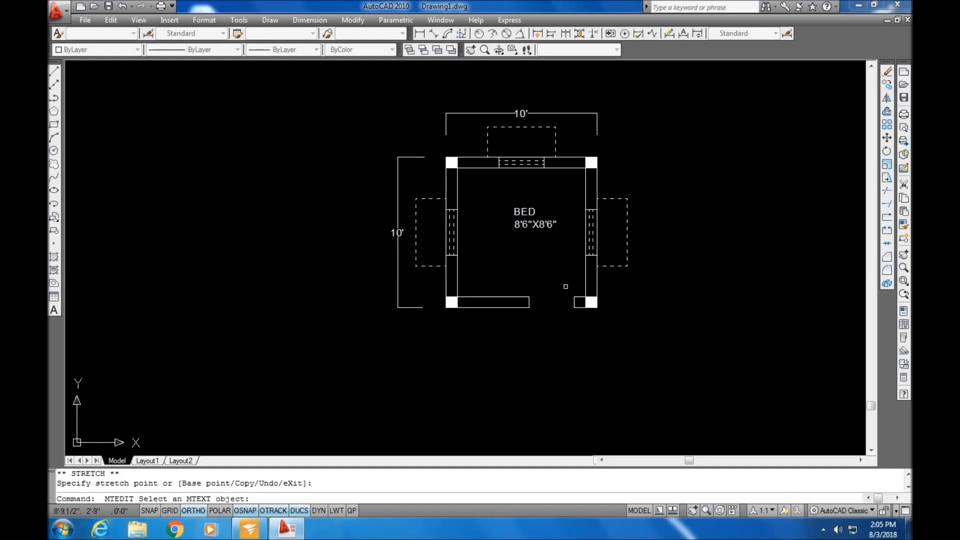
key(Escape)
Copy the two-line BED label horizontally to the empty area right of the right window projection
click(553, 236)
click(480, 177)
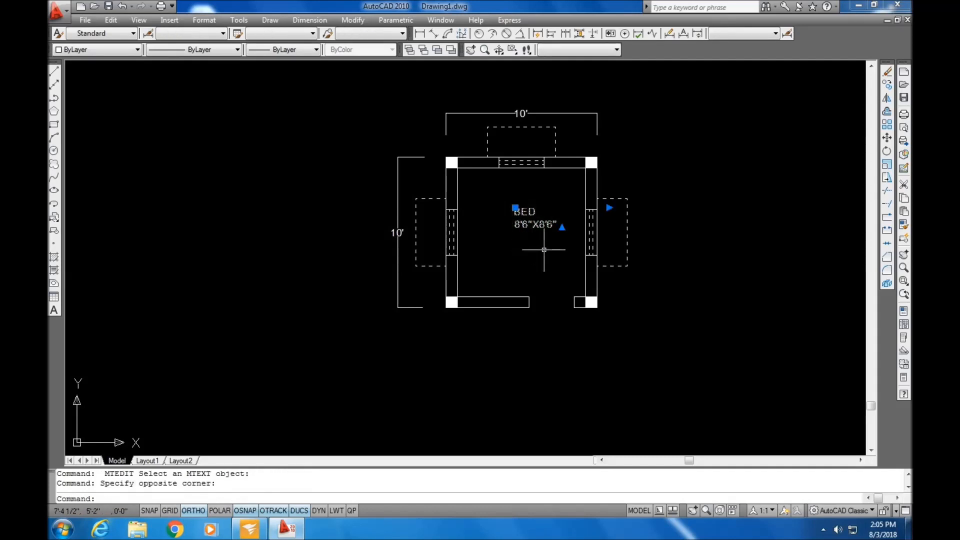
click(886, 85)
click(516, 220)
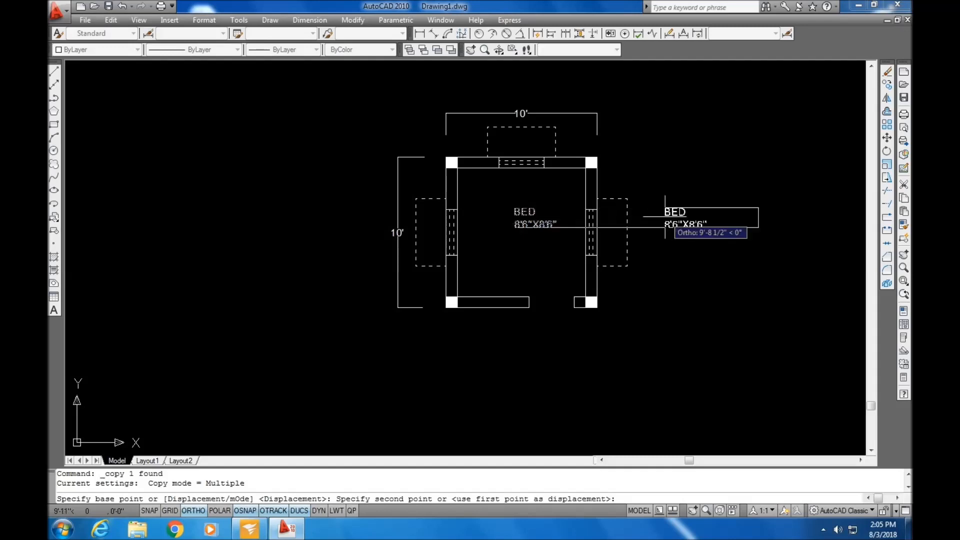
click(686, 220)
key(Return)
Replace the whole text of the copied label with the window mark W
click(694, 225)
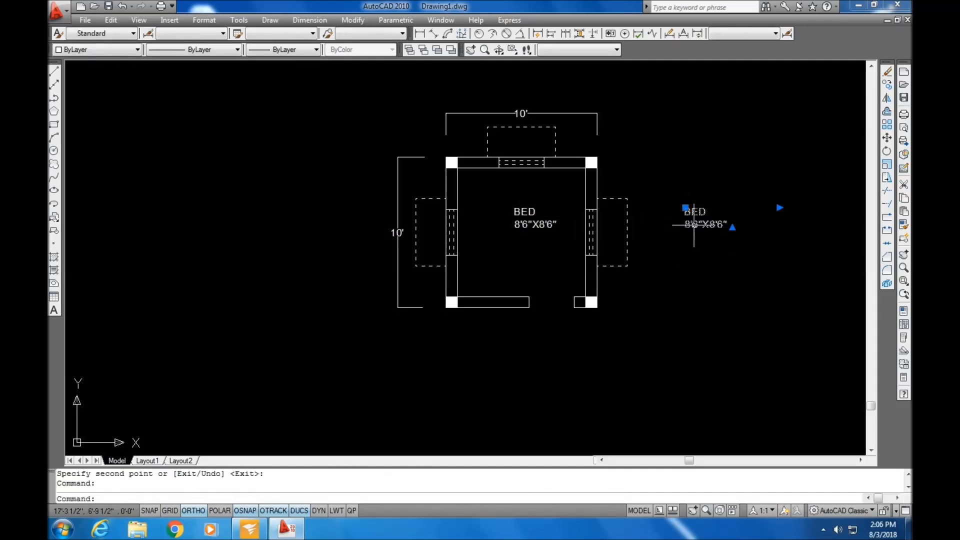
double_click(694, 225)
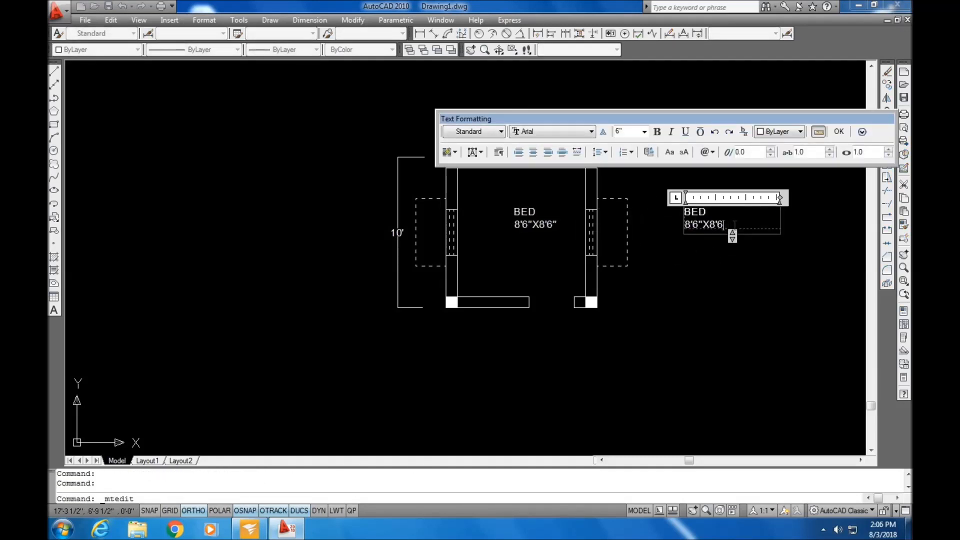
key(BackSpace)
key(BackSpace)
key(BackSpace)
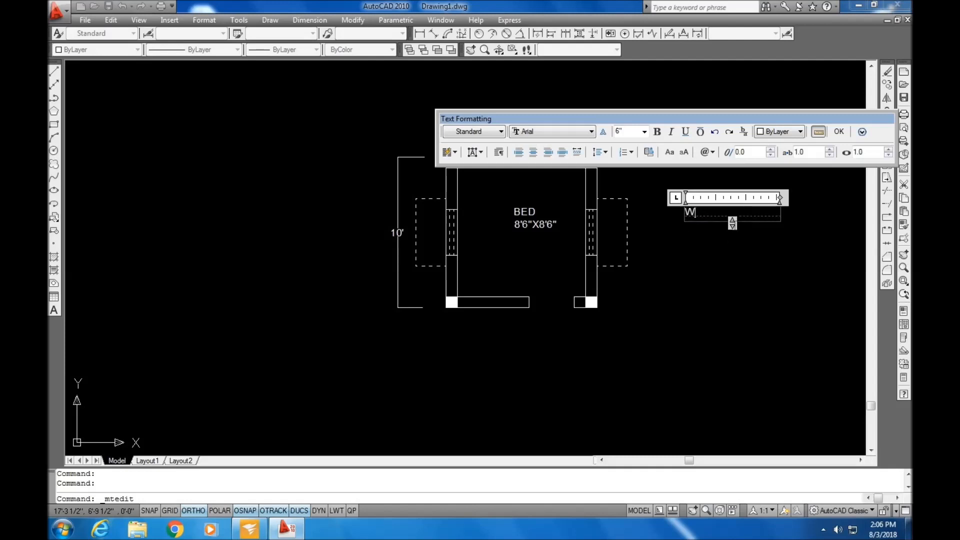
click(836, 133)
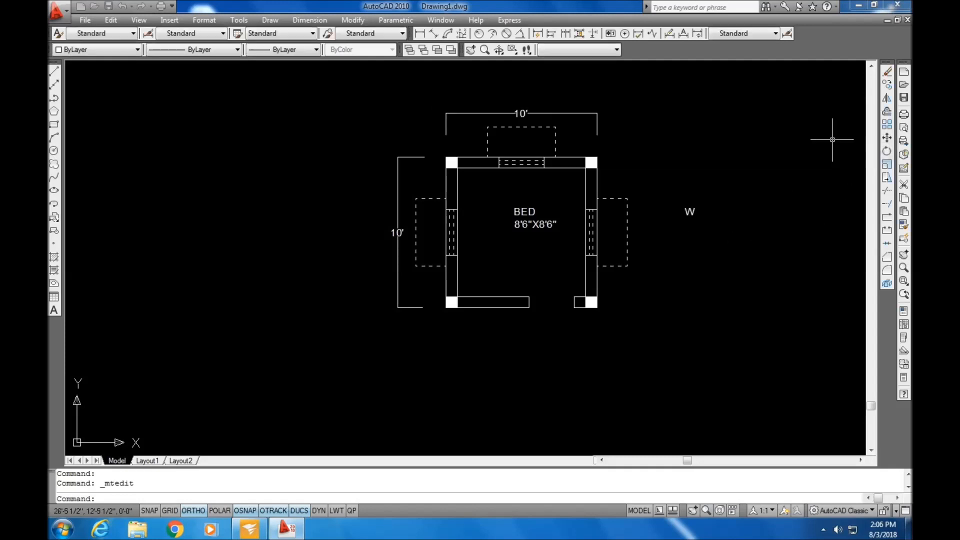
Turn off Ortho and copy the W mark to just outside the window in the right wall
click(687, 210)
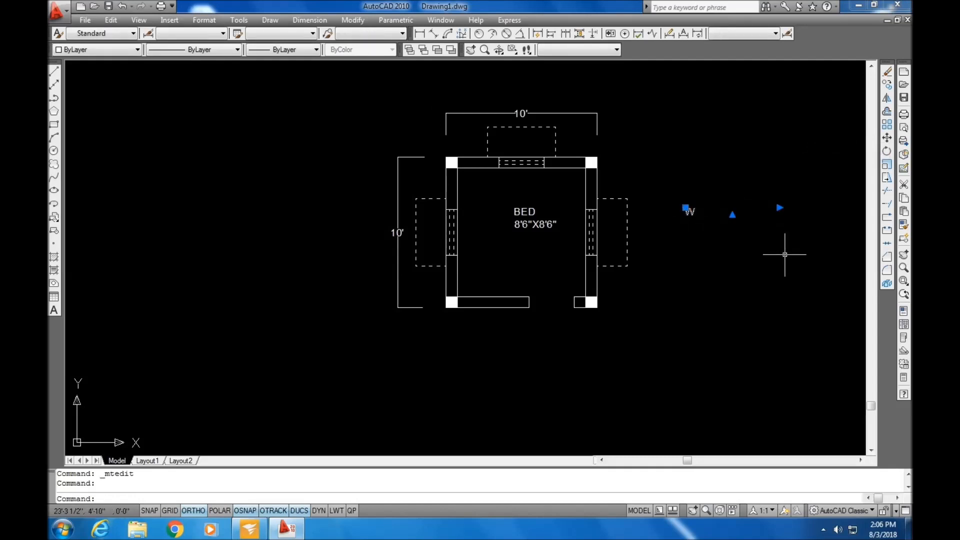
text(co)
key(Return)
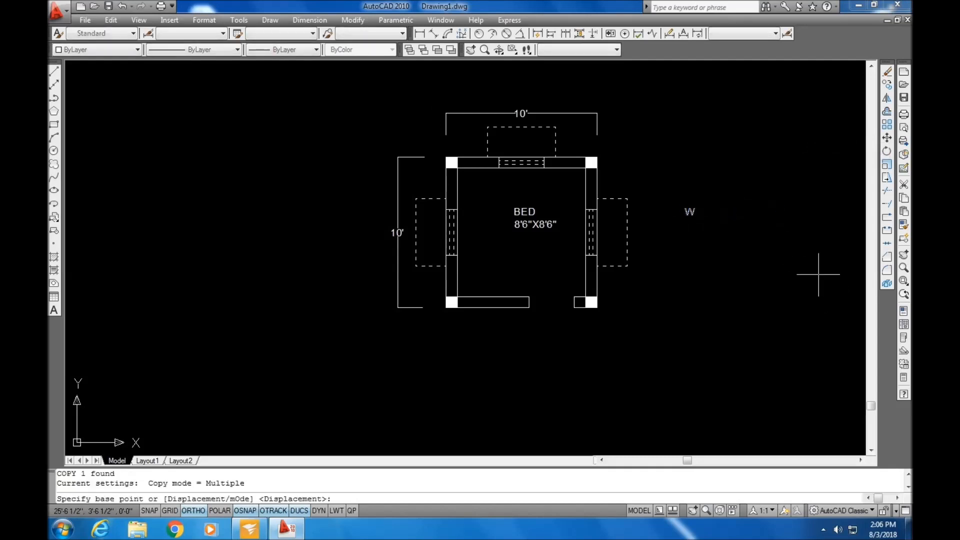
click(684, 207)
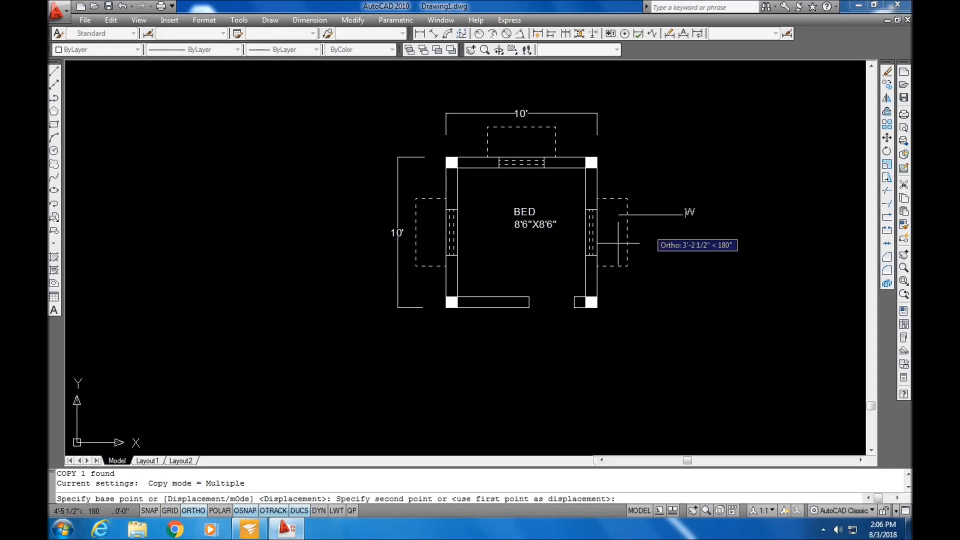
scroll(611, 249, up, 2)
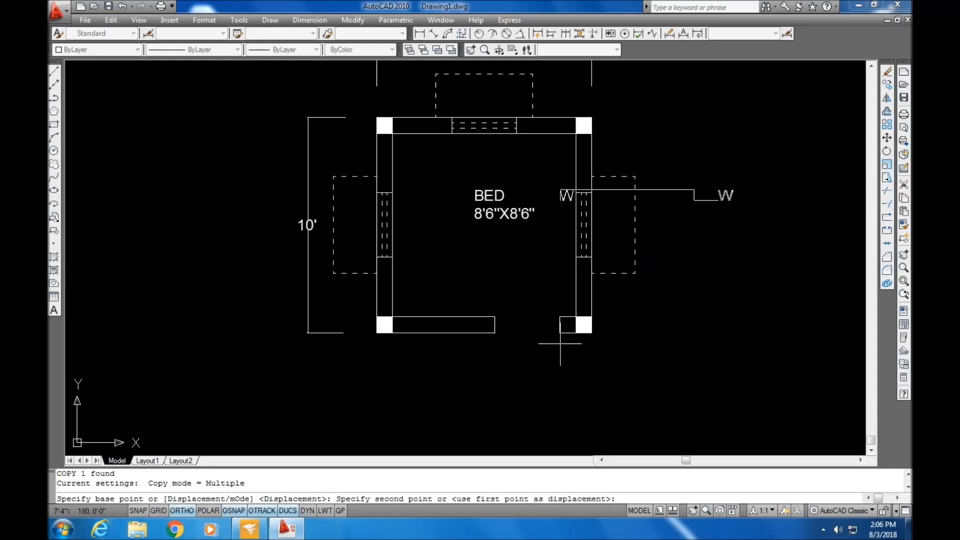
click(182, 510)
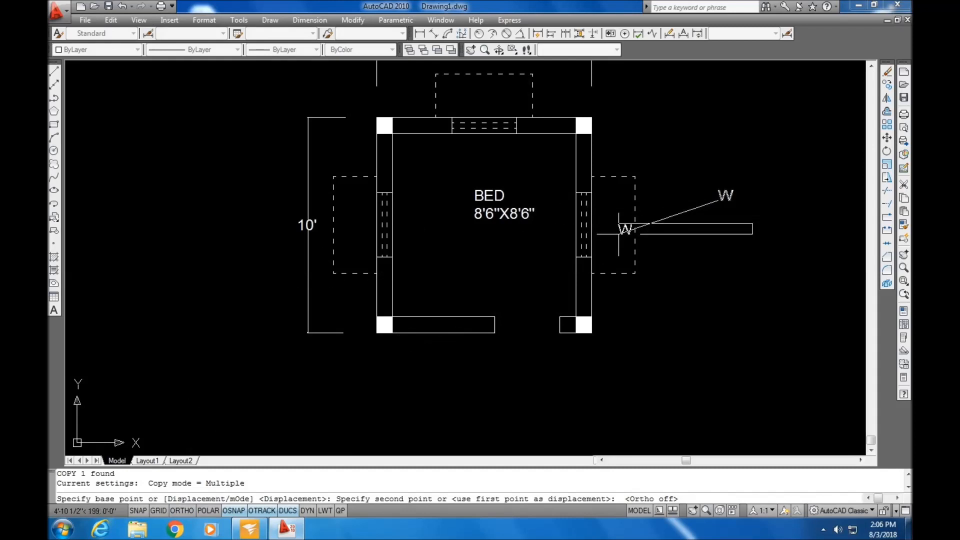
scroll(604, 230, up, 3)
click(587, 231)
Place further copies of the W mark just outside the top wall's window and the left wall's window
scroll(586, 231, down, 5)
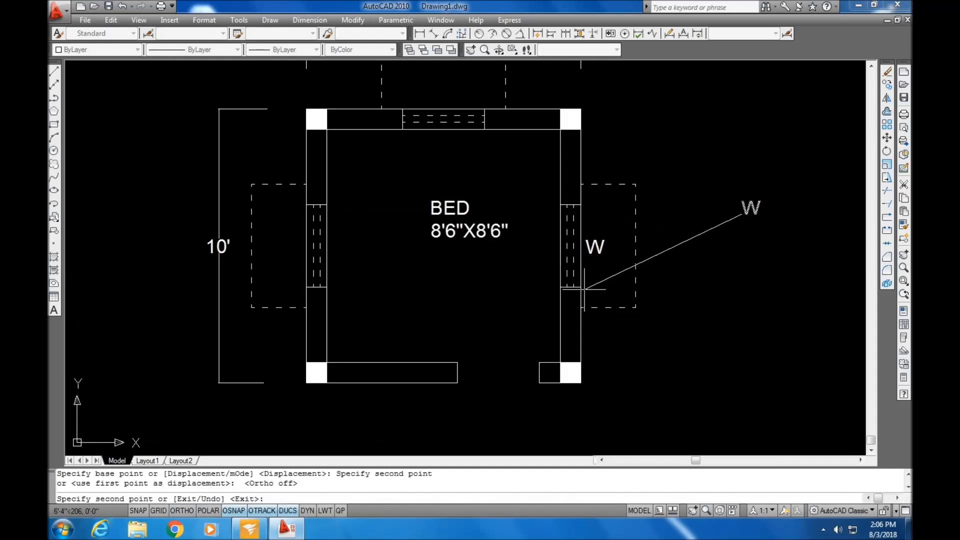
scroll(488, 195, up, 6)
click(474, 150)
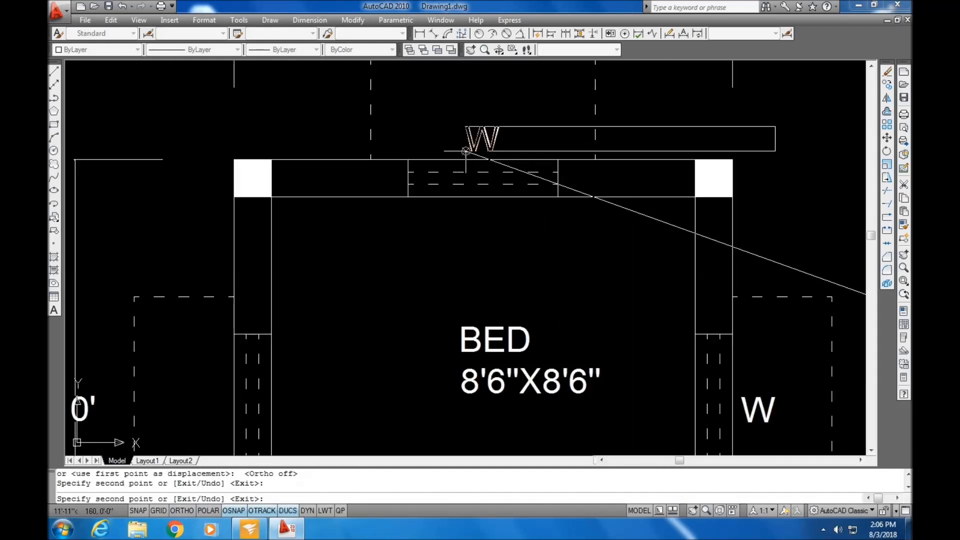
scroll(473, 235, down, 4)
scroll(336, 341, up, 2)
scroll(336, 341, up, 2)
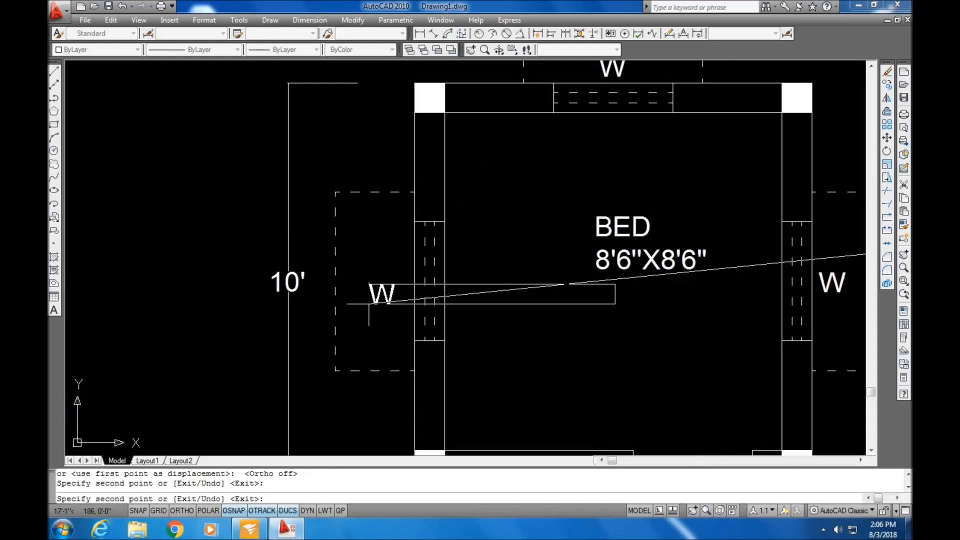
click(381, 294)
Place one more copy of the W mark in the opening of the bottom wall and finish copying
scroll(497, 343, down, 4)
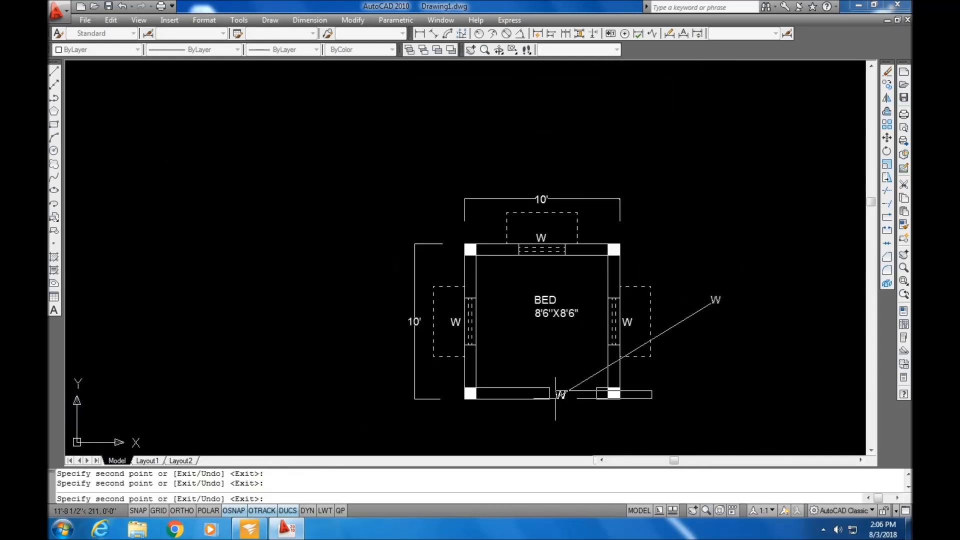
scroll(575, 402, up, 3)
click(551, 387)
key(Return)
Change the text of the mark in the bottom wall's opening to the door mark D
scroll(698, 373, down, 4)
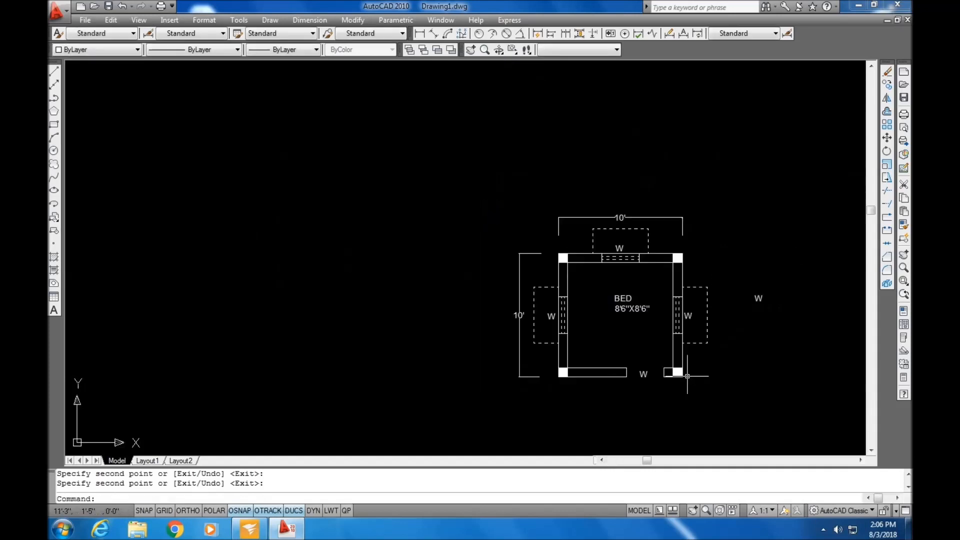
click(643, 374)
double_click(643, 373)
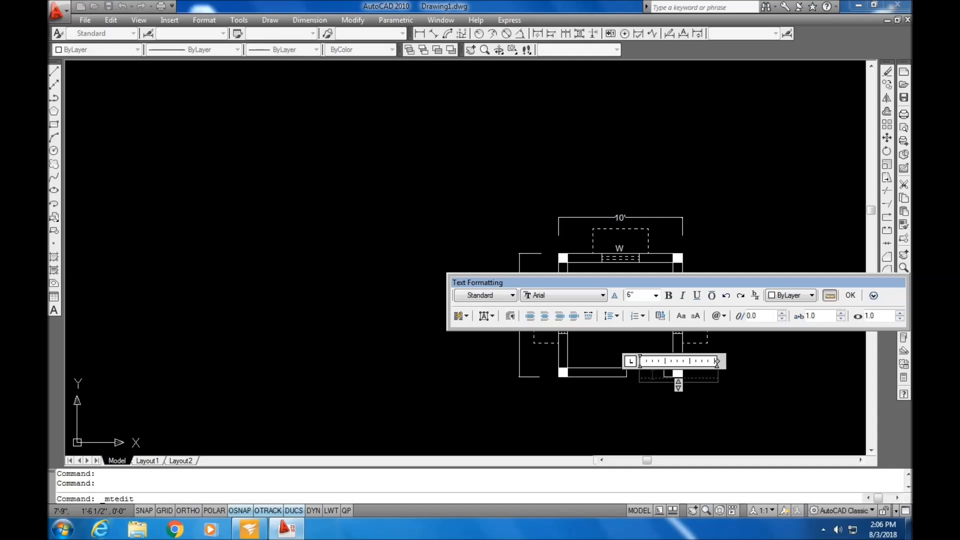
click(850, 295)
Erase the spare W mark in the empty area right of the room plan
scroll(728, 353, down, 1)
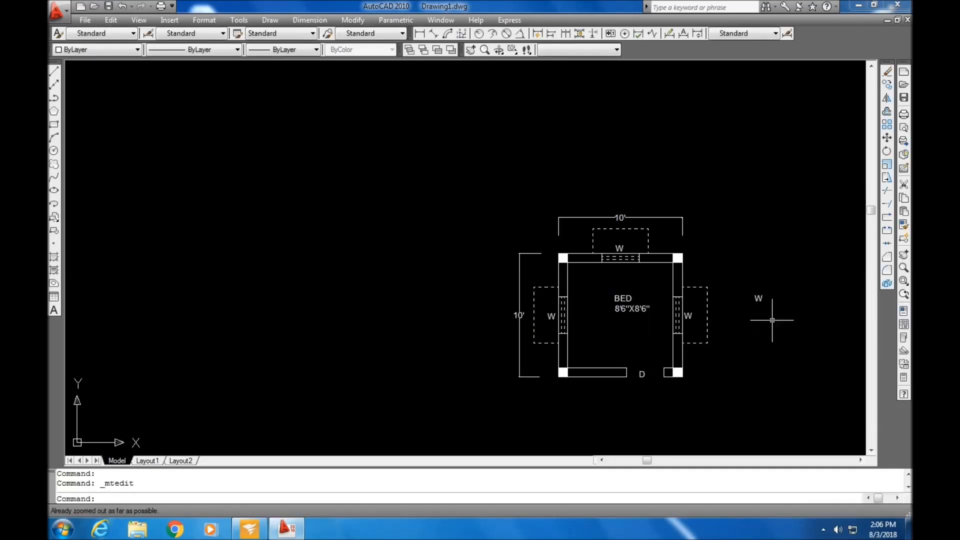
click(772, 320)
click(742, 288)
key(Delete)
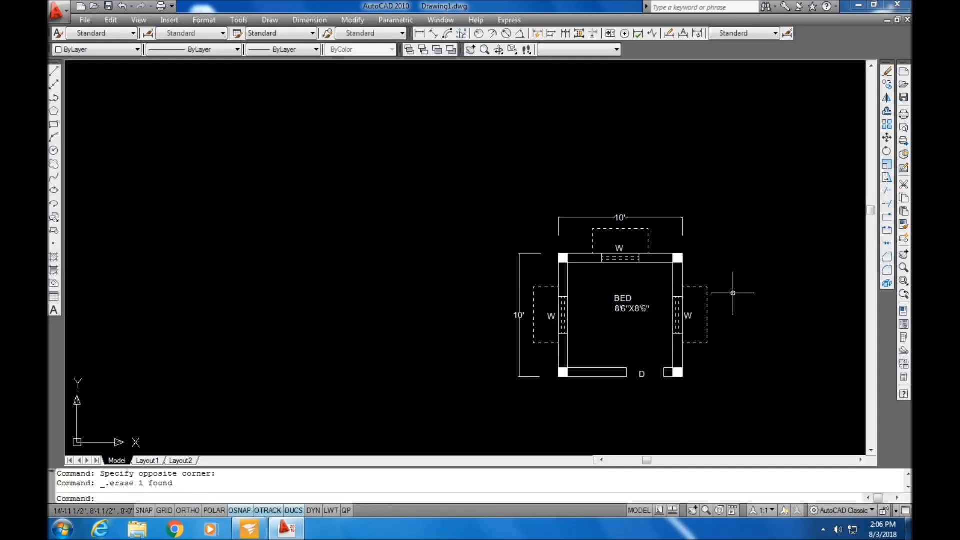
Draw a rectangular border around the whole room plan, enclosing the window projections and both 10' dimensions
mouse_move(697, 360)
middle_down()
mouse_move(682, 337)
mouse_move(605, 321)
middle_up()
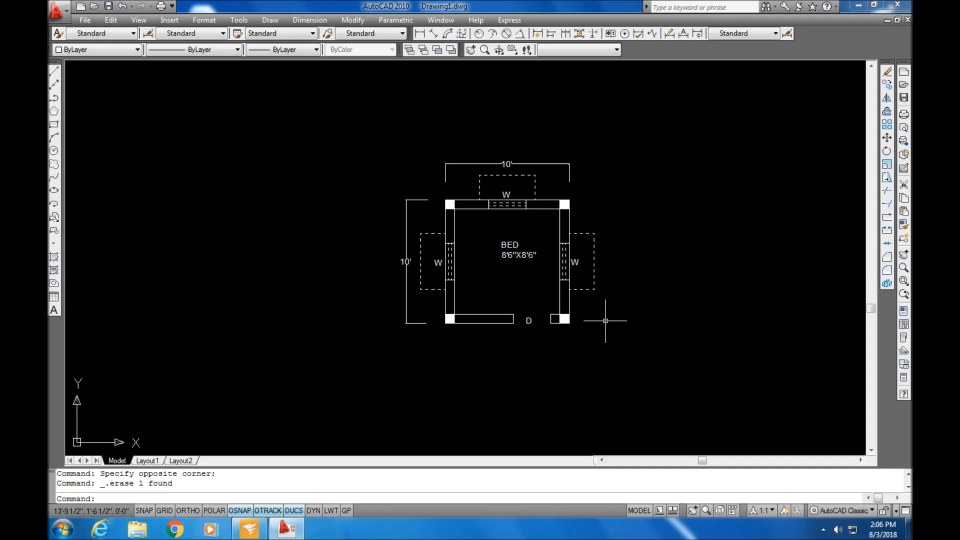
click(56, 73)
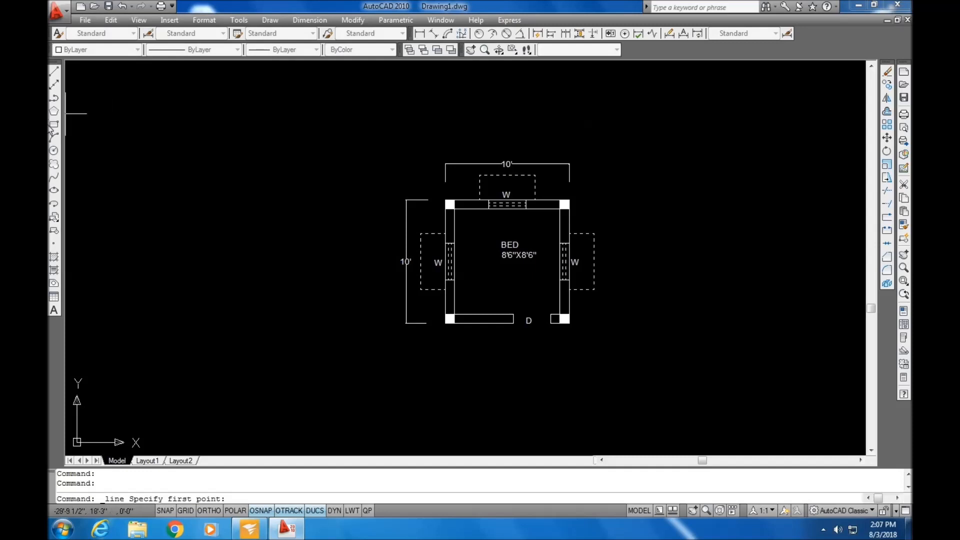
click(53, 124)
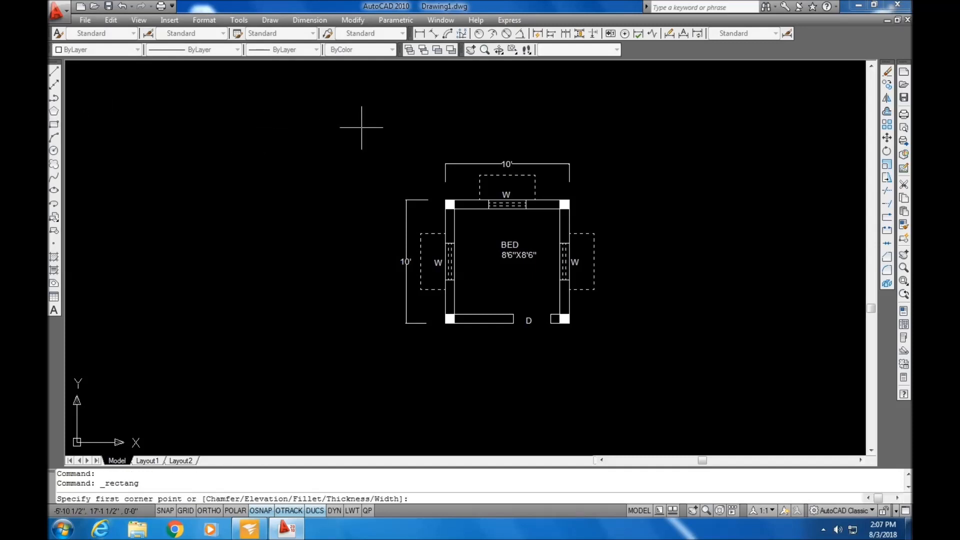
click(398, 145)
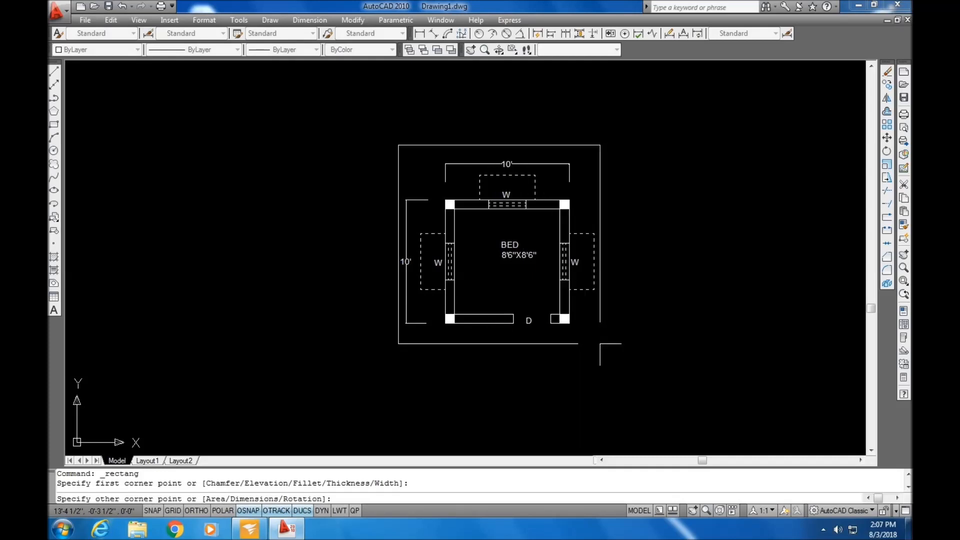
click(600, 343)
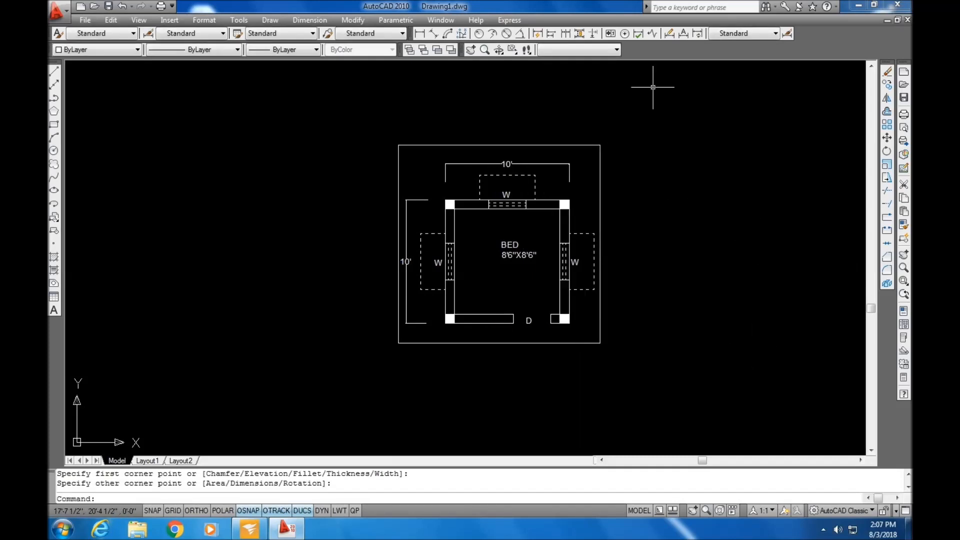